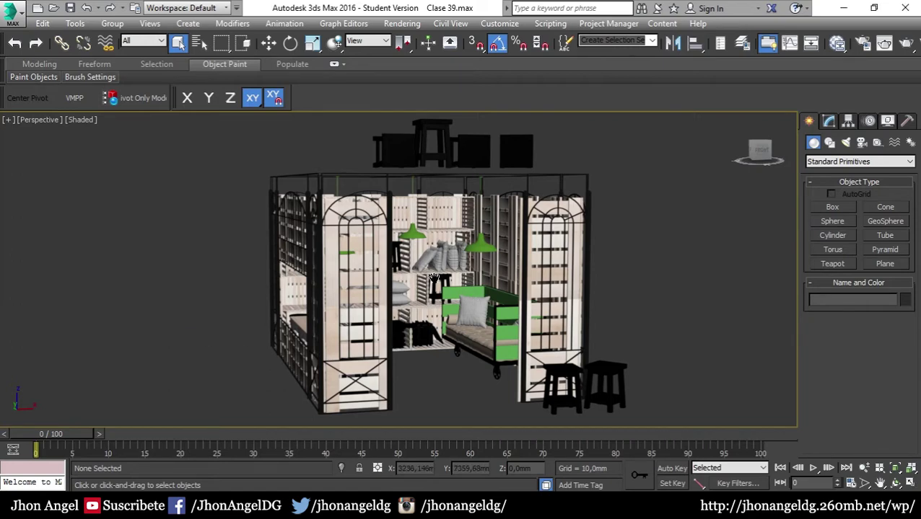
Unhide the 'Techo teja de zinc' layer in the Layer Explorer so the pink corrugated roof appears
mouse_move(474, 298)
middle_mouse_down("alt")
mouse_move(480, 318)
mouse_move(456, 214)
middle_mouse_up("alt")
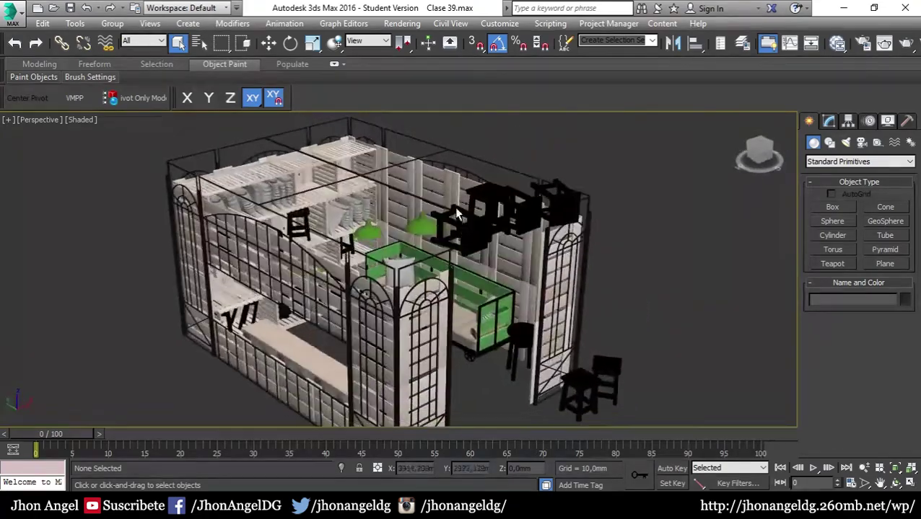
left_click(741, 44)
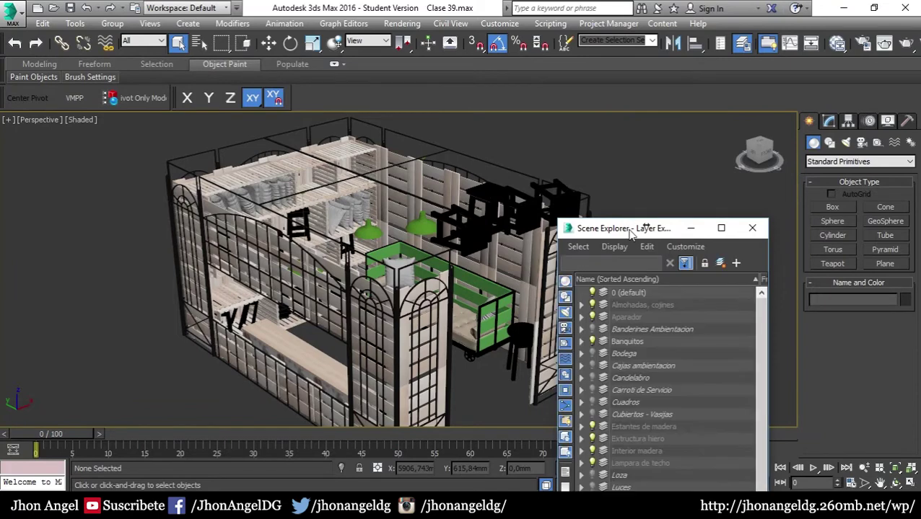
left_click_drag(635, 228, 632, 146)
scroll(618, 280, "down", 1)
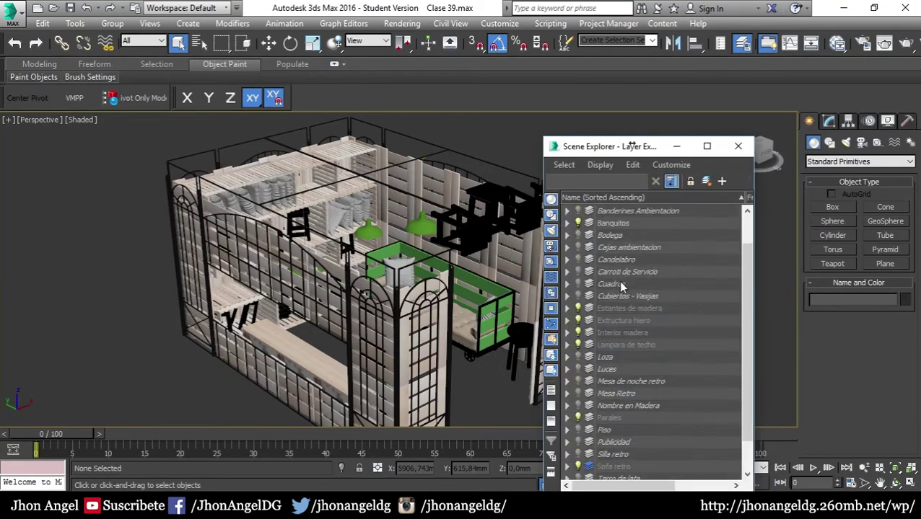
scroll(617, 281, "down", 1)
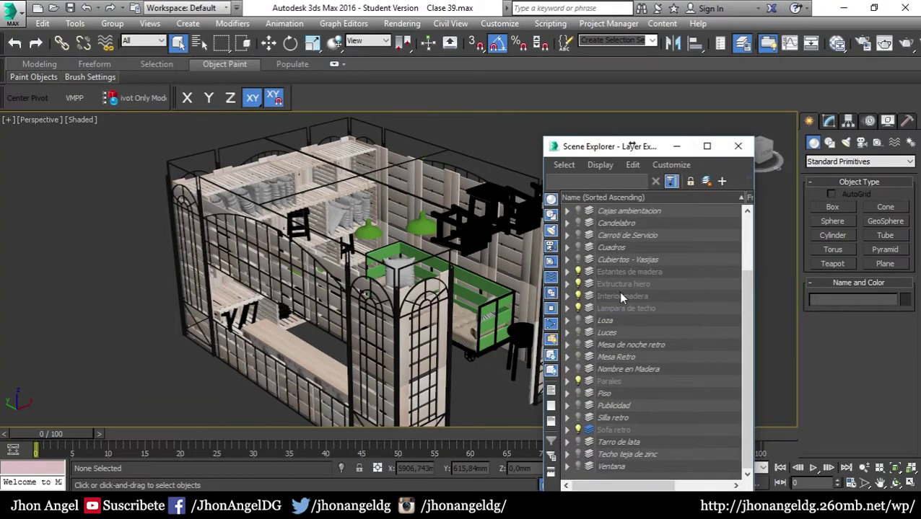
left_click(578, 454)
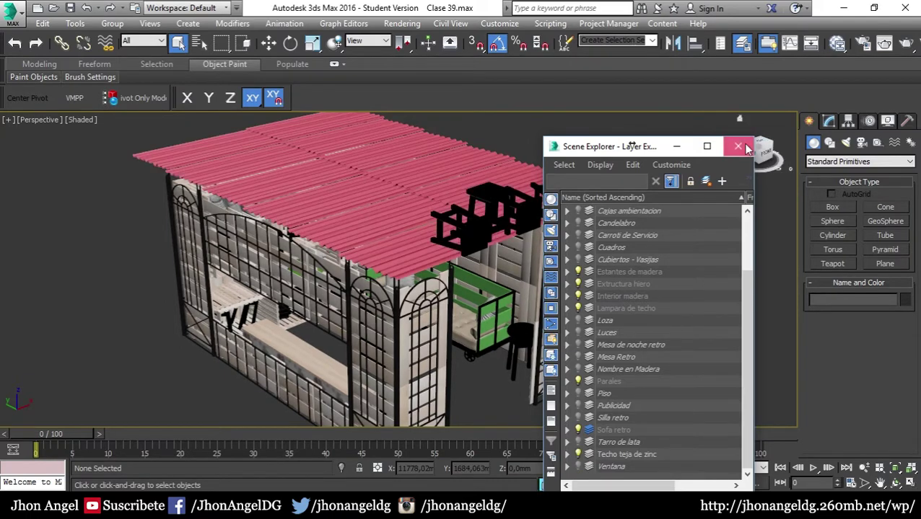
Select all twelve corrugated roof sheets, starting from Line022
left_click(584, 190)
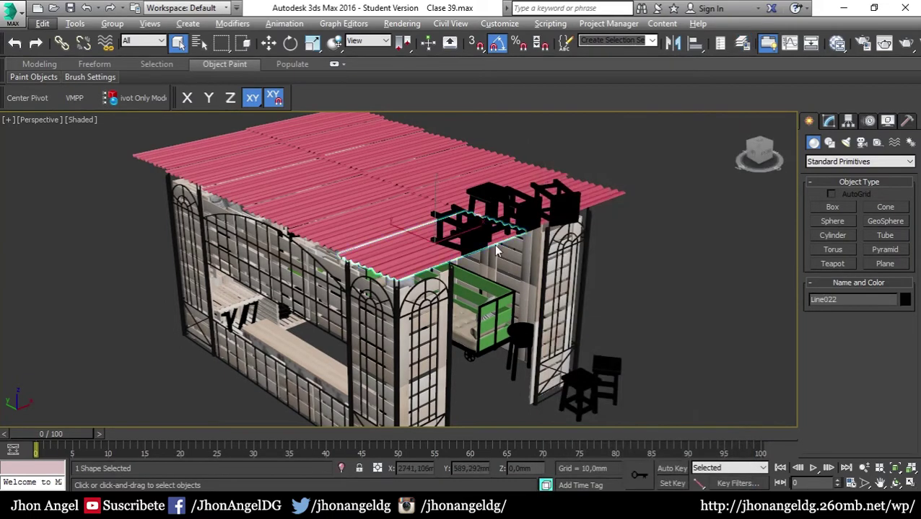
left_click(549, 179, "ctrl")
left_click(512, 165, "ctrl")
left_click(440, 152, "ctrl")
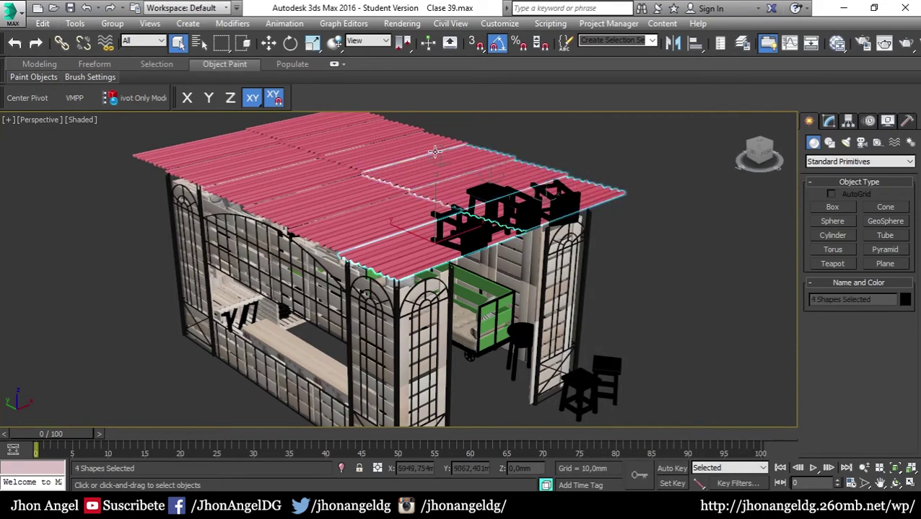
left_click(374, 126, "ctrl")
left_click(346, 118, "ctrl")
left_click(318, 153, "ctrl")
left_click(216, 142, "ctrl")
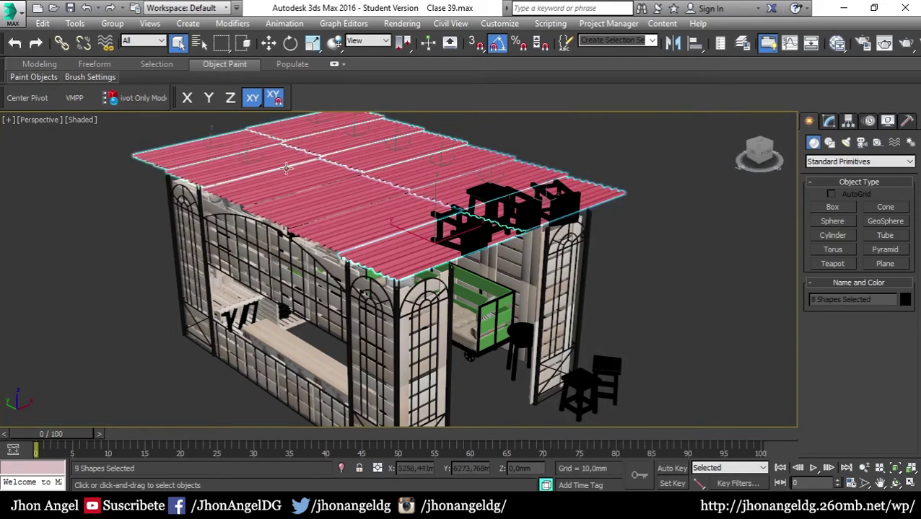
left_click(274, 168, "ctrl")
left_click(308, 182, "ctrl")
left_click(343, 201, "ctrl")
left_click(383, 217, "ctrl")
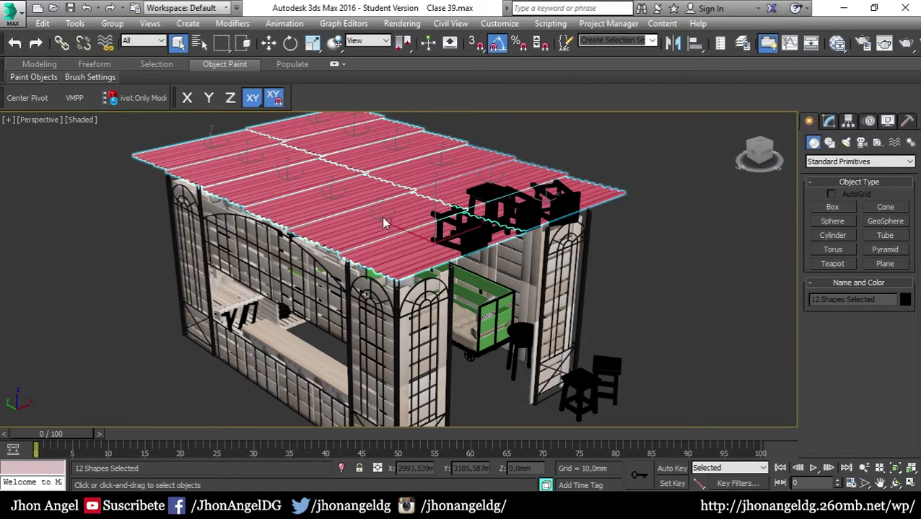
Hide Unselected to isolate the roof sheets, then clear the selection
right_click(383, 224)
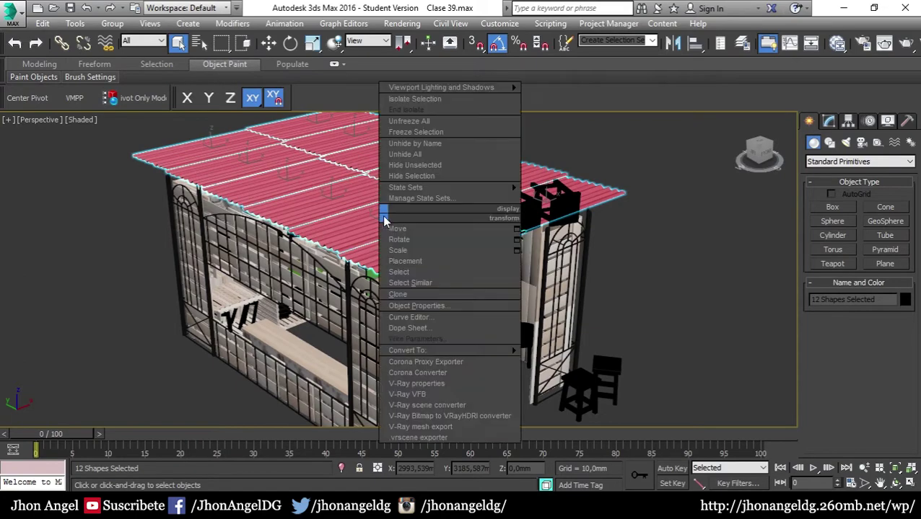
left_click(431, 168)
mouse_move(462, 198)
middle_mouse_down("alt")
mouse_move(446, 201)
mouse_move(495, 237)
mouse_move(512, 284)
mouse_move(635, 261)
mouse_move(495, 168)
mouse_move(503, 203)
mouse_move(683, 211)
mouse_move(472, 197)
mouse_move(334, 202)
mouse_move(292, 190)
mouse_move(315, 194)
middle_mouse_up("alt")
left_click(495, 237)
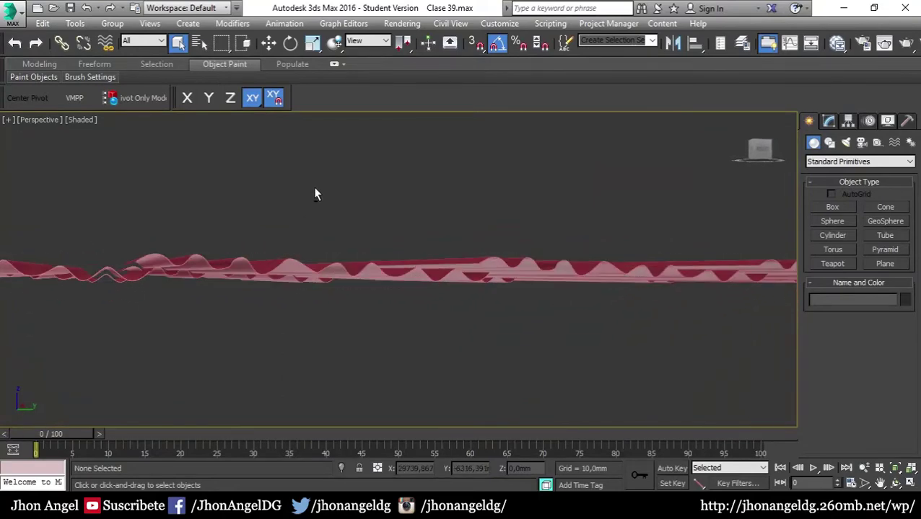
Open the Modify panel and select only the front roof strip Line035
left_click(334, 260)
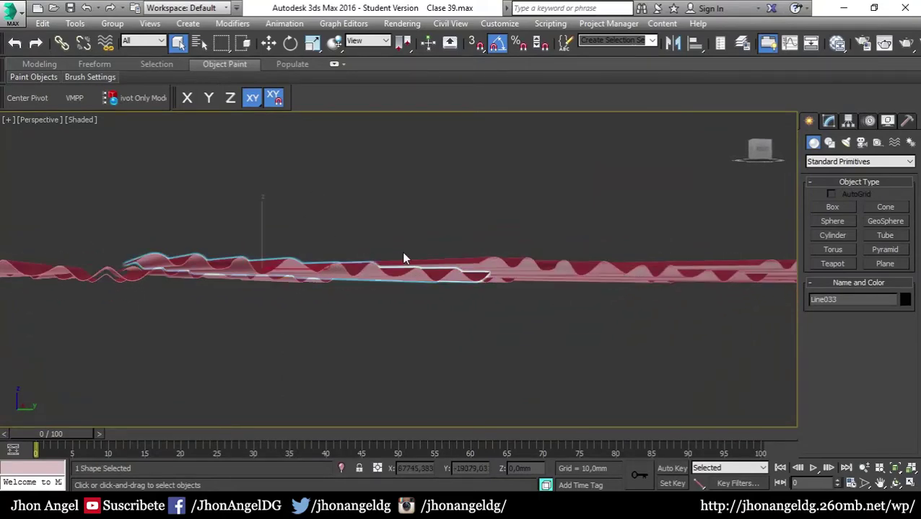
left_click(829, 120)
mouse_move(514, 218)
middle_mouse_down("alt")
mouse_move(474, 225)
mouse_move(538, 243)
middle_mouse_up("alt")
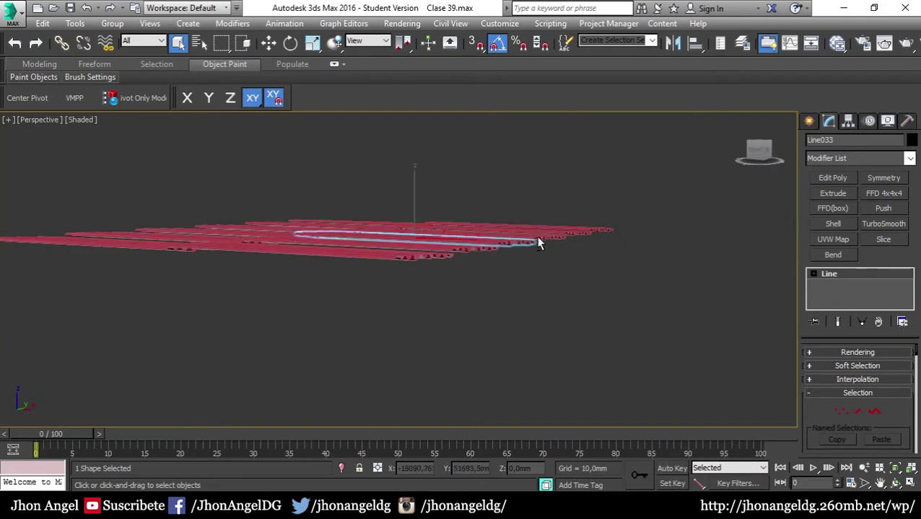
left_click_drag(601, 386, 133, 154)
key("w")
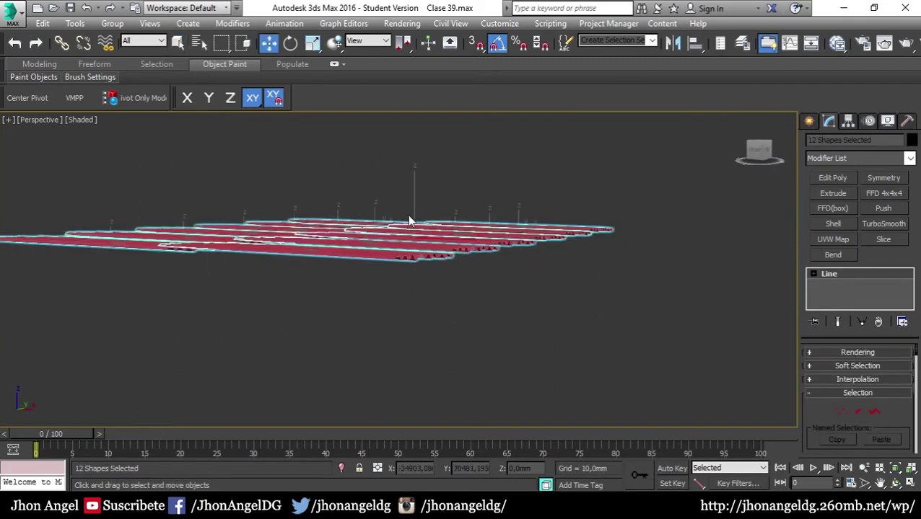
left_click(525, 307)
left_click(405, 229)
middle_click_drag(405, 229, 411, 235, "alt")
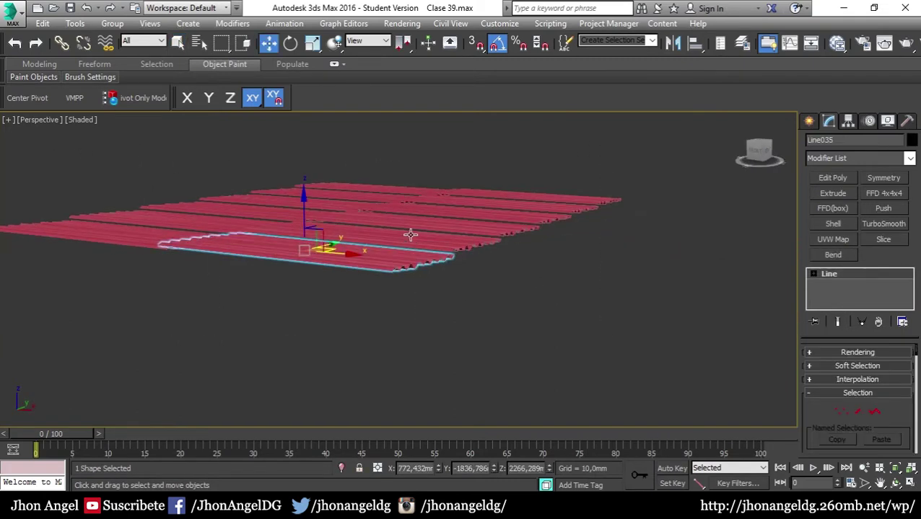
Convert Line035 to an Editable Poly and check its face edges
right_click(560, 232)
left_click(741, 376)
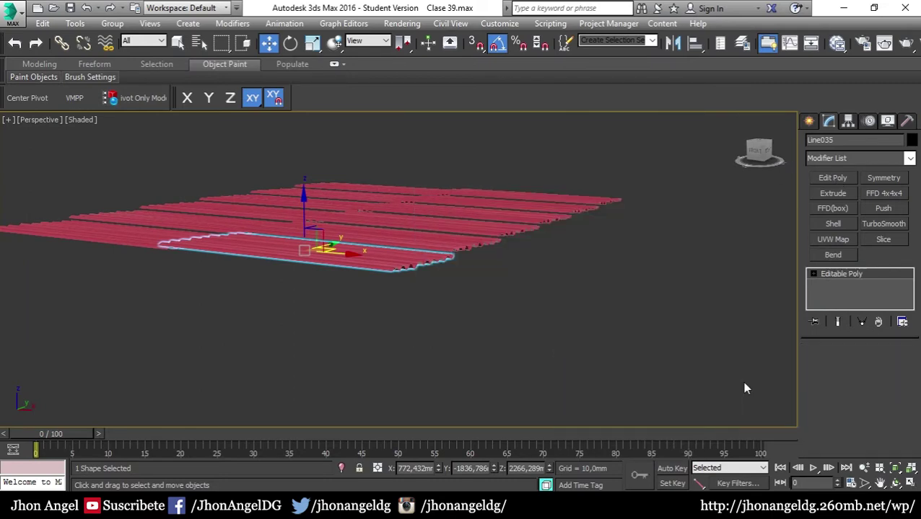
middle_click_drag(597, 285, 590, 305, "alt")
key("F4")
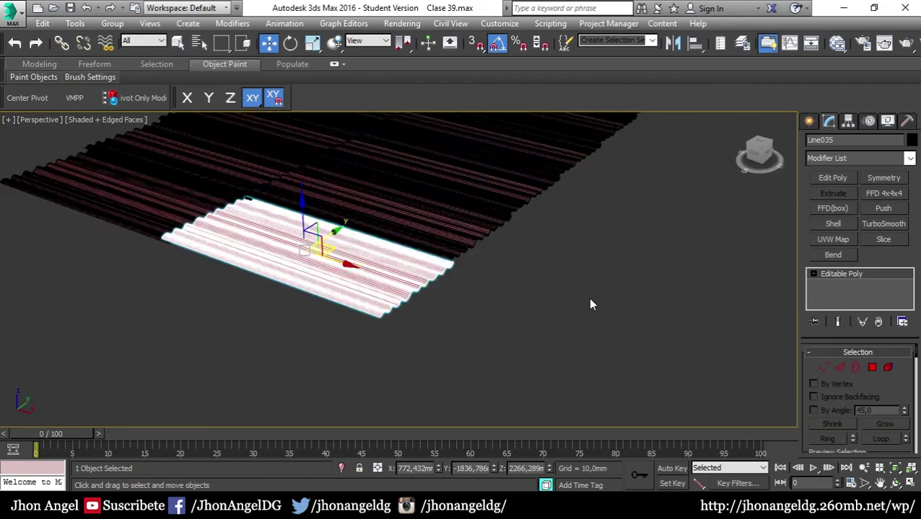
key("F4")
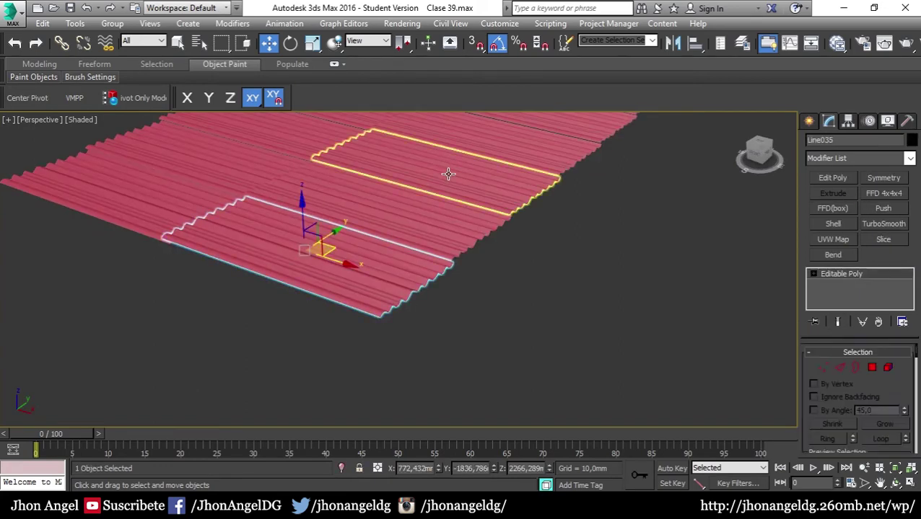
scroll(447, 174, "down", 4)
mouse_move(813, 369)
left_mouse_down()
mouse_move(800, 292)
mouse_move(729, 302)
left_mouse_up()
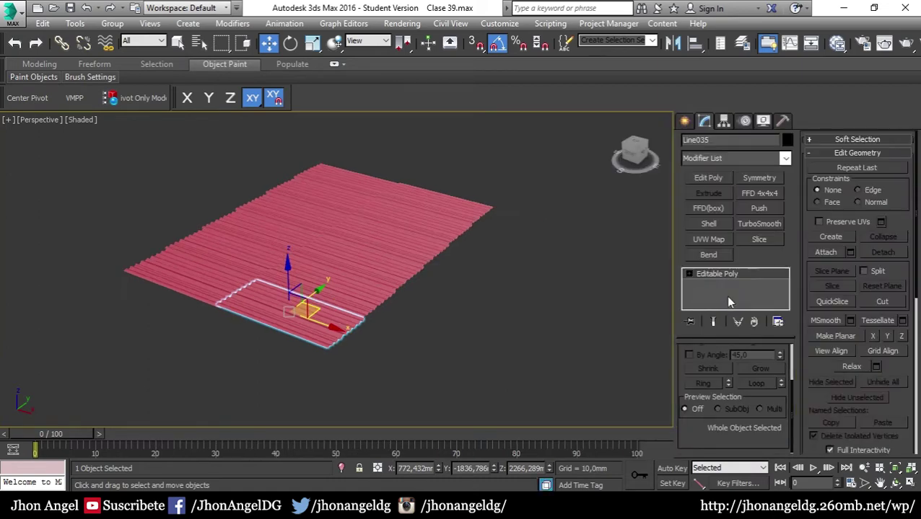
Attach Line022 through Line034 to Line035 using the Attach List
left_click(849, 252)
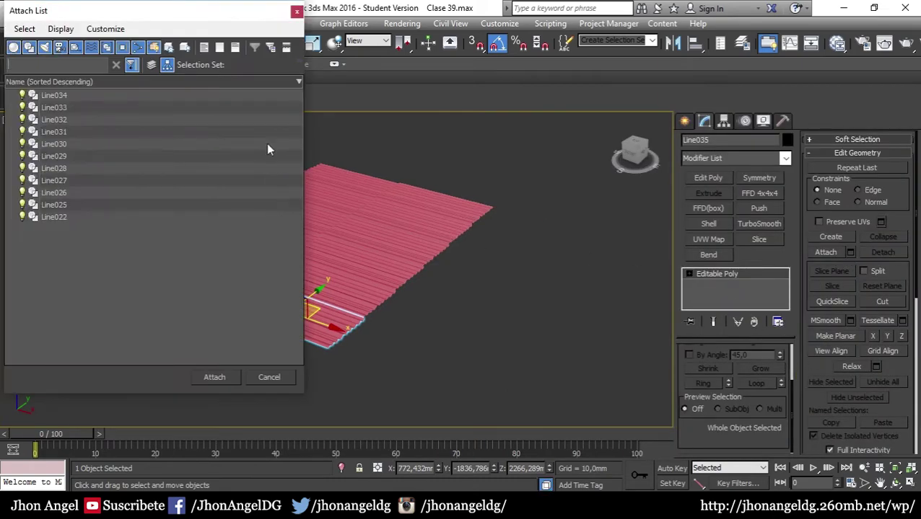
left_click(187, 98)
left_click(167, 221)
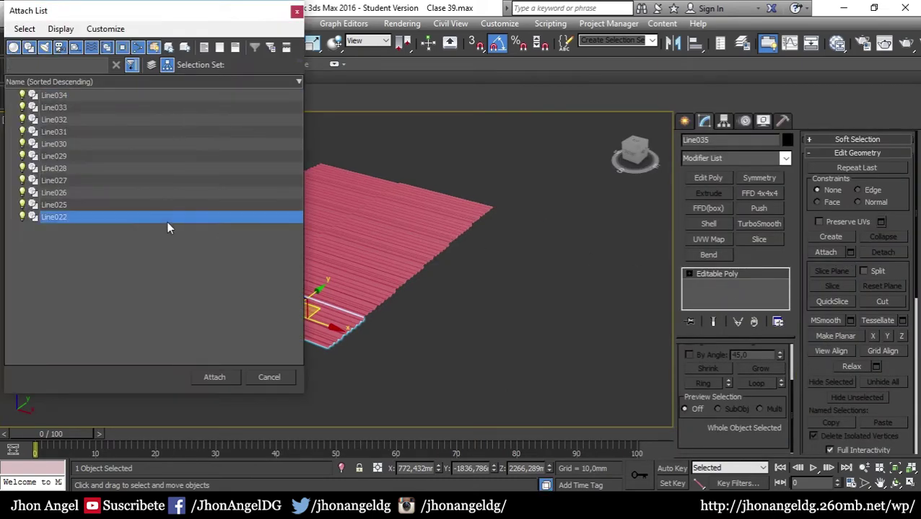
left_click(83, 95)
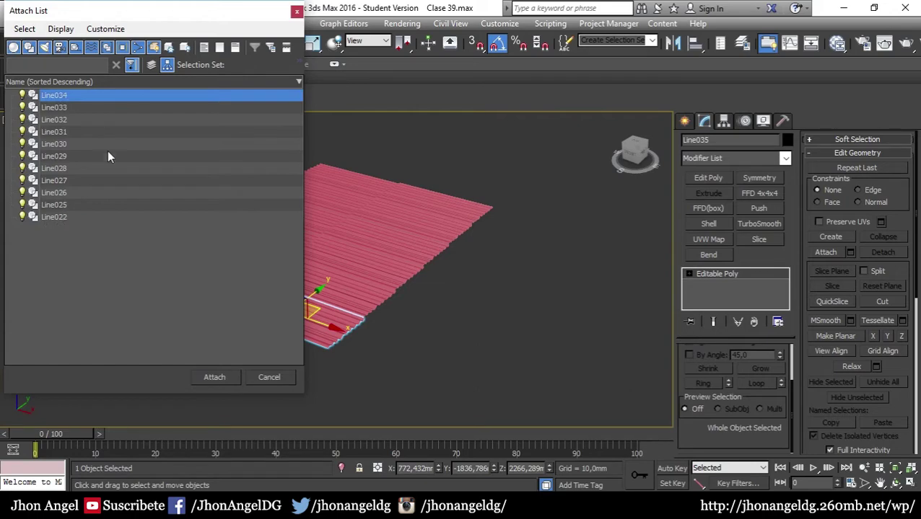
left_click(63, 217, "shift")
left_click(214, 378)
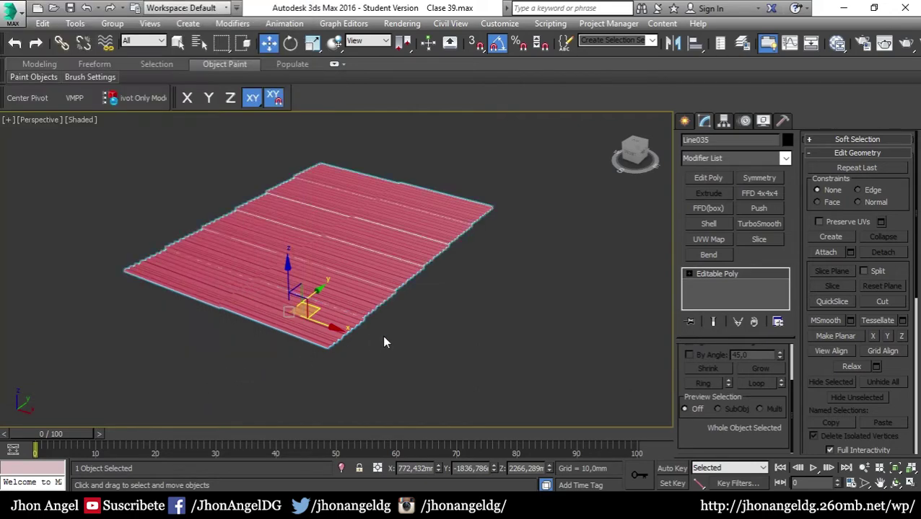
Reselect the merged roof mesh and tilt the view so the sheet fills it
left_click(475, 288)
left_click(349, 267)
middle_click_drag(350, 267, 270, 283, "alt")
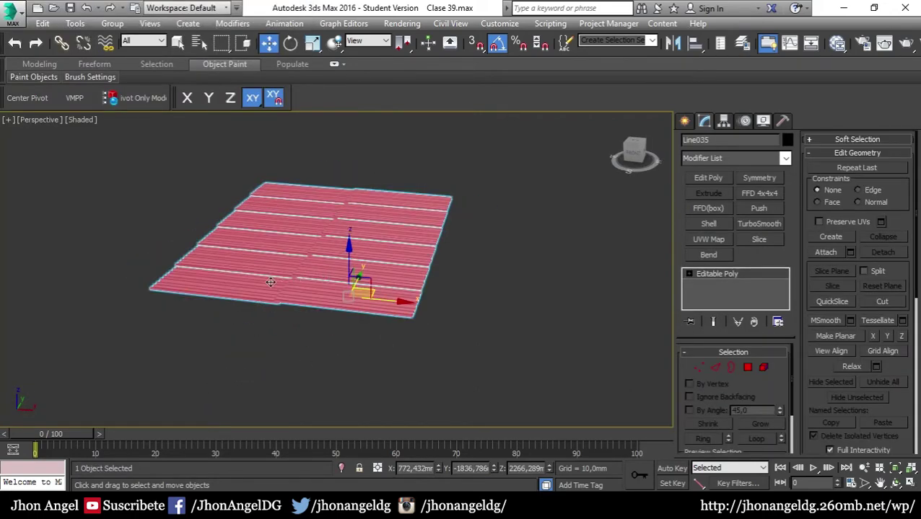
scroll(270, 282, "up", 5)
scroll(436, 310, "up", 3)
mouse_move(382, 236)
middle_mouse_down("alt")
mouse_move(249, 241)
mouse_move(735, 241)
middle_mouse_up("alt")
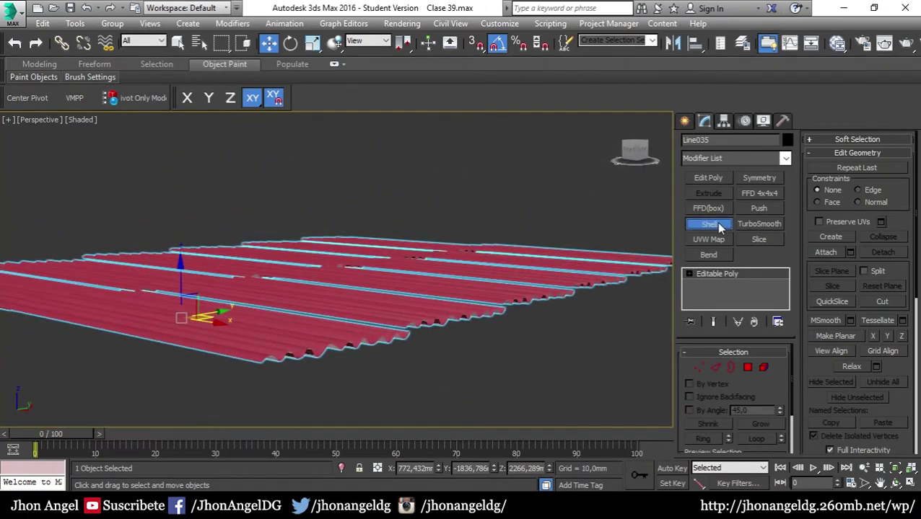
Add a Shell modifier with 2,0mm outer amount to the roof and inspect the corrugation edges
left_click(718, 225)
mouse_move(284, 361)
middle_mouse_down("alt")
mouse_move(303, 350)
mouse_move(311, 328)
middle_mouse_up("alt")
key("F4")
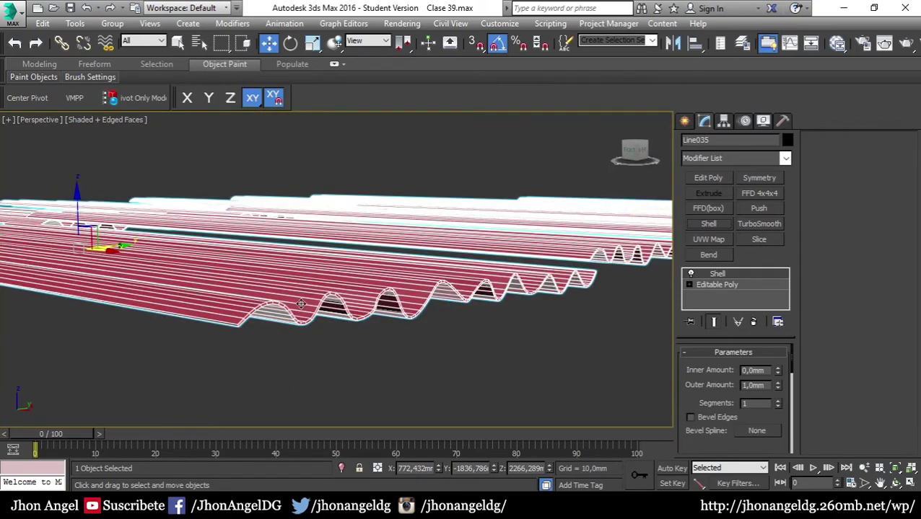
mouse_move(385, 323)
middle_mouse_down("alt")
mouse_move(320, 320)
mouse_move(310, 329)
mouse_move(431, 320)
mouse_move(610, 355)
middle_mouse_up("alt")
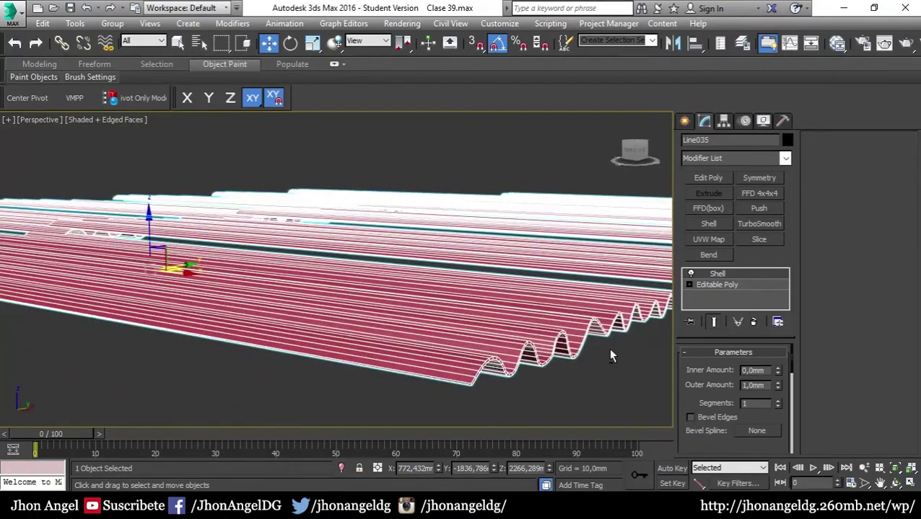
type("1,3")
key("Return")
left_click(584, 394)
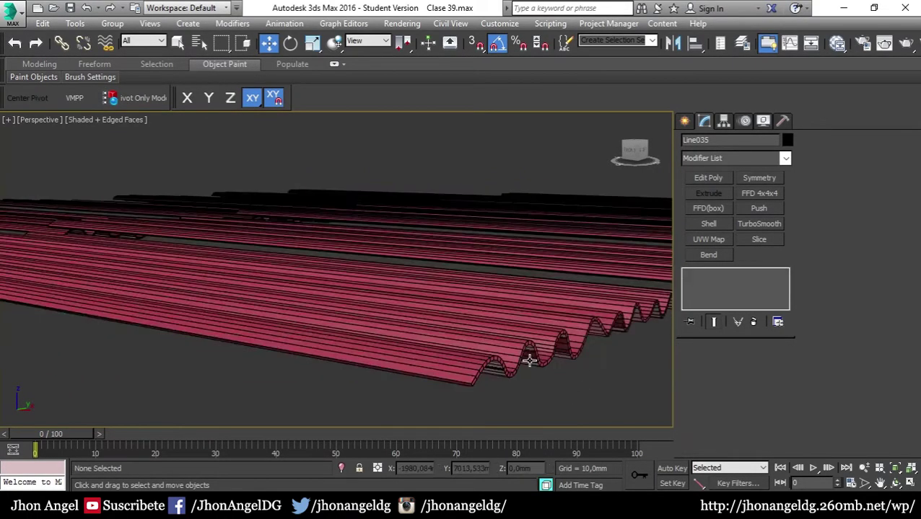
scroll(529, 361, "down", 5)
key("F4")
mouse_move(479, 349)
middle_mouse_down()
mouse_move(442, 380)
mouse_move(473, 345)
middle_mouse_up()
left_click(463, 390)
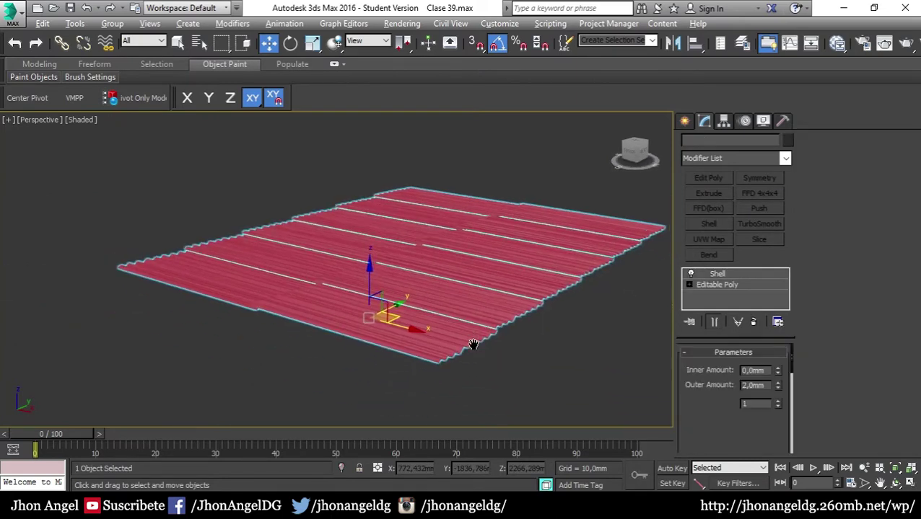
scroll(473, 344, "up", 3)
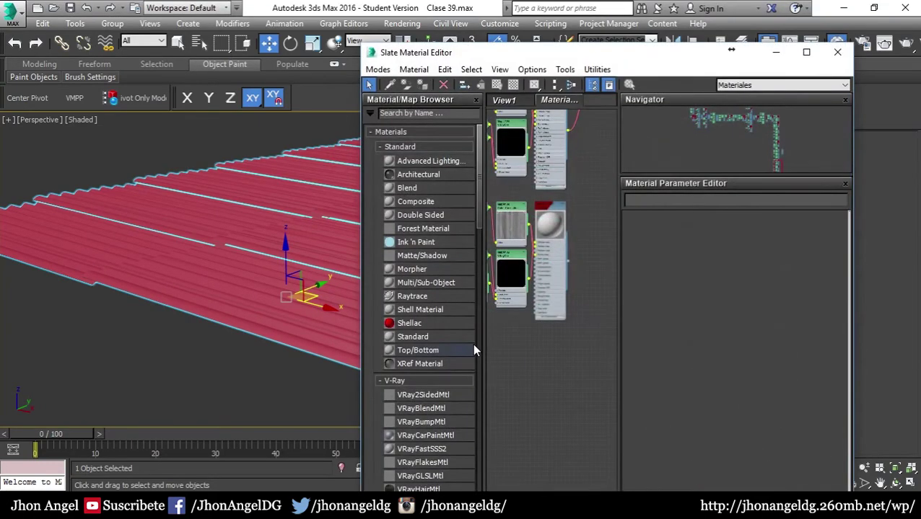
Move the Slate Material Editor aside and bring up the tejas-zinc.jpg reference photo
left_click_drag(559, 58, 418, 207)
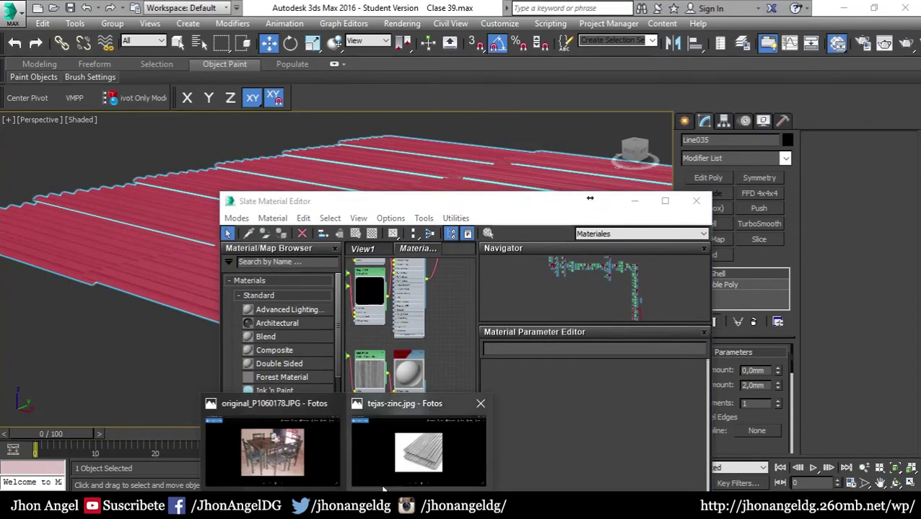
left_click(412, 448)
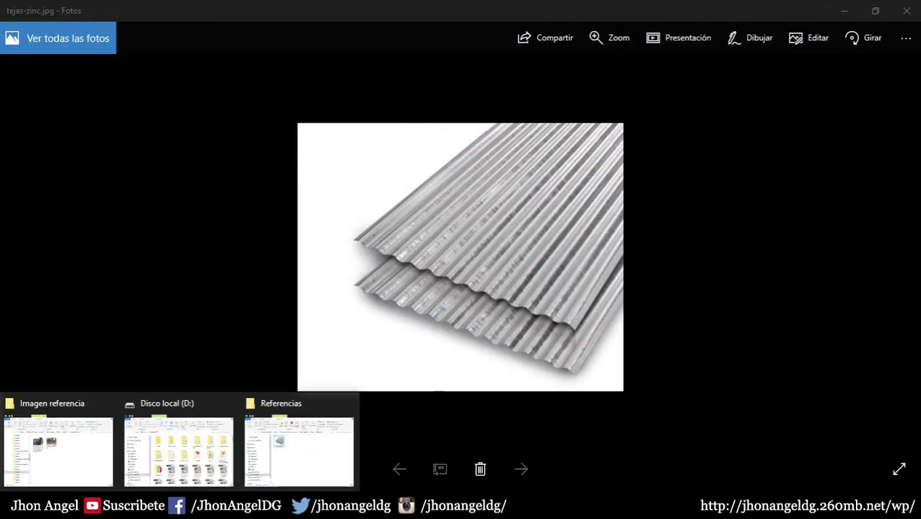
Zoom in and out on the tejas-zinc.jpg corrugated sheet photo
scroll(479, 273, "up", 1)
scroll(478, 272, "up", 1)
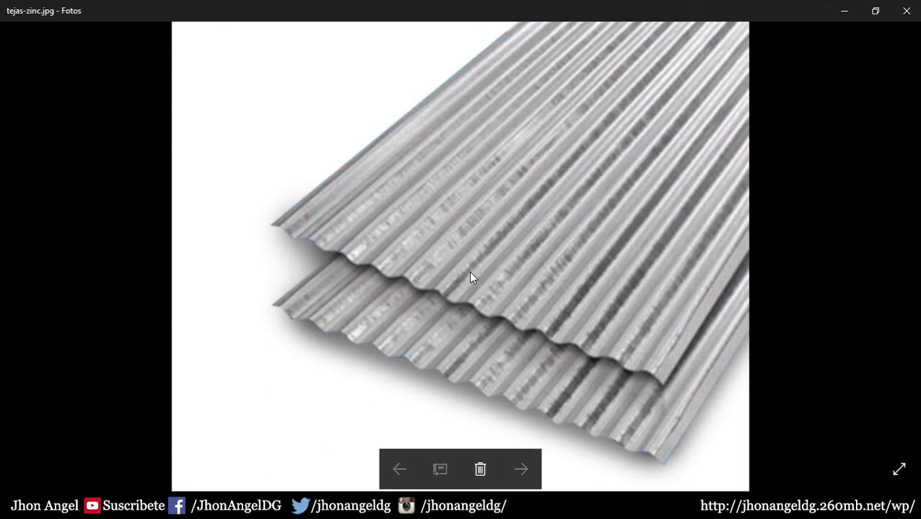
scroll(467, 273, "down", 1)
scroll(462, 275, "down", 1)
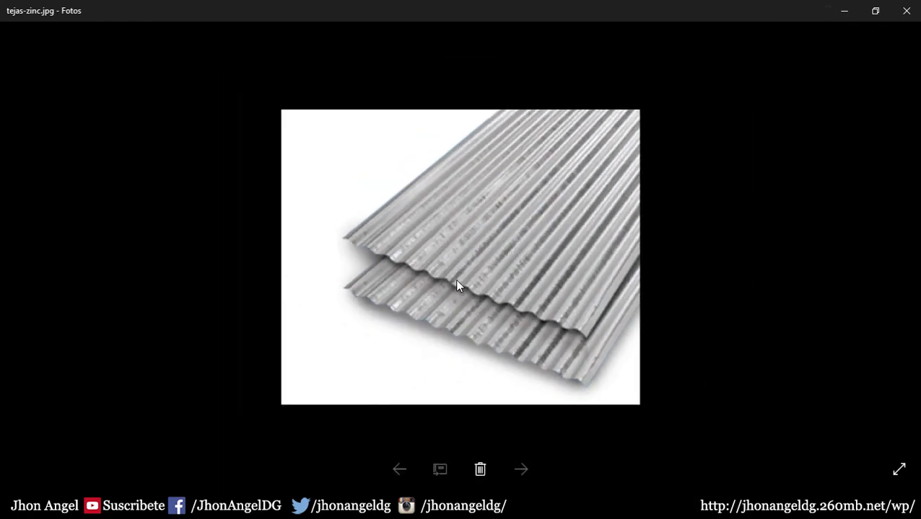
scroll(456, 279, "up", 2)
scroll(456, 275, "up", 1)
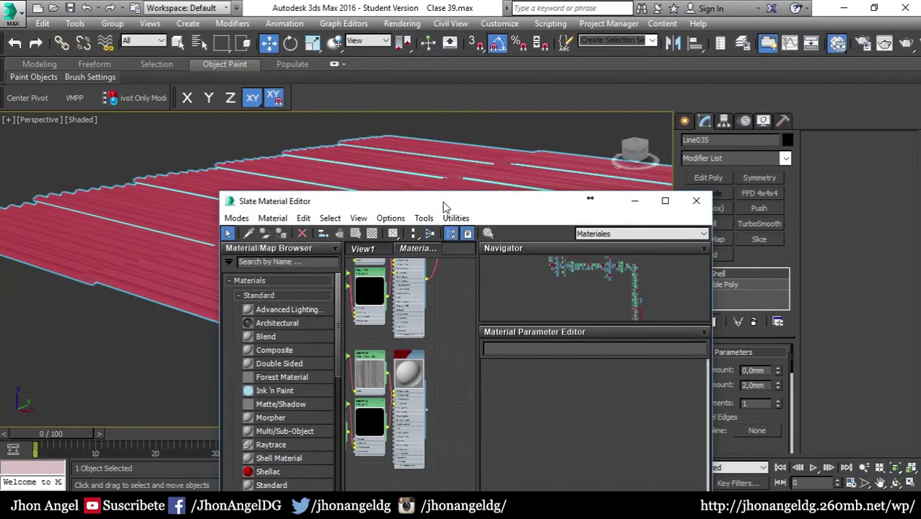
Move the material editor back, revisit the zinc photo, and return to 3ds Max
mouse_move(442, 202)
left_mouse_down()
mouse_move(503, 86)
mouse_move(593, 32)
left_mouse_up()
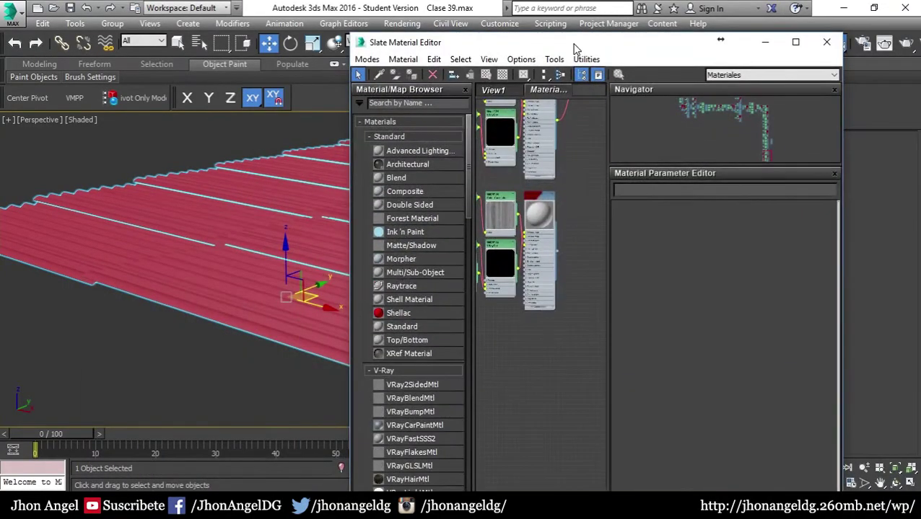
left_click(393, 414)
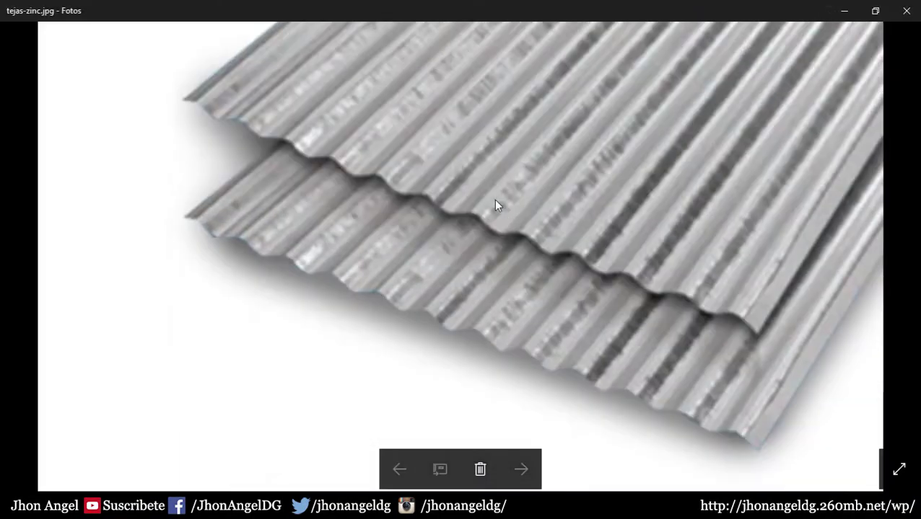
scroll(507, 209, "up", 2)
scroll(507, 209, "down", 2)
scroll(544, 312, "down", 1)
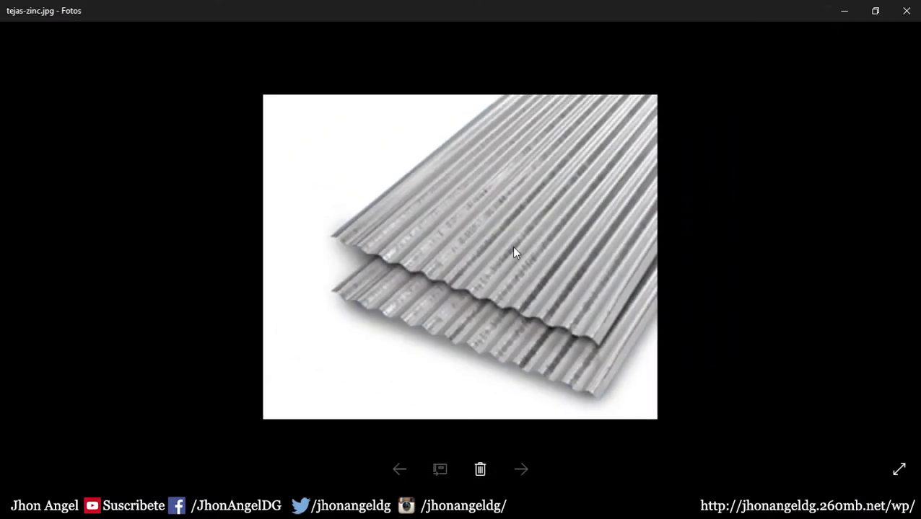
key("alt+Tab")
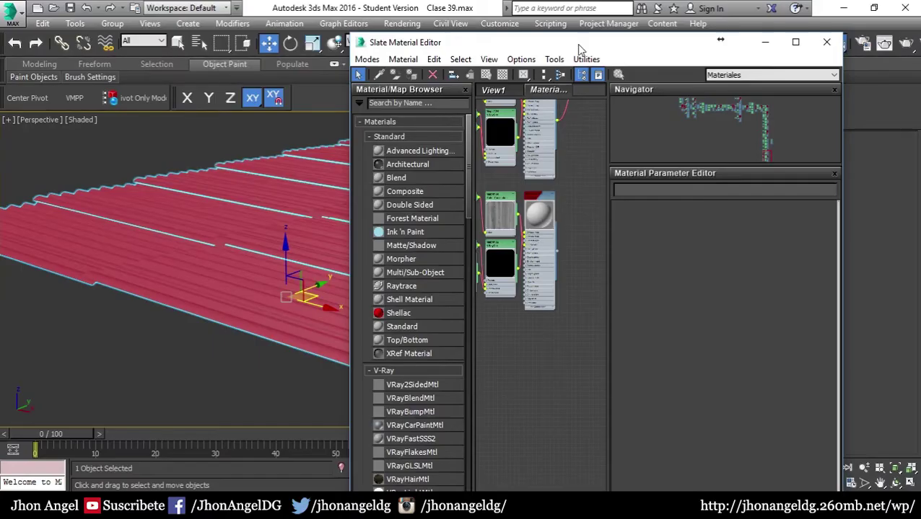
Maximize the Slate Material Editor and pan across the multi-material node network
double_click(576, 42)
scroll(265, 209, "up", 2)
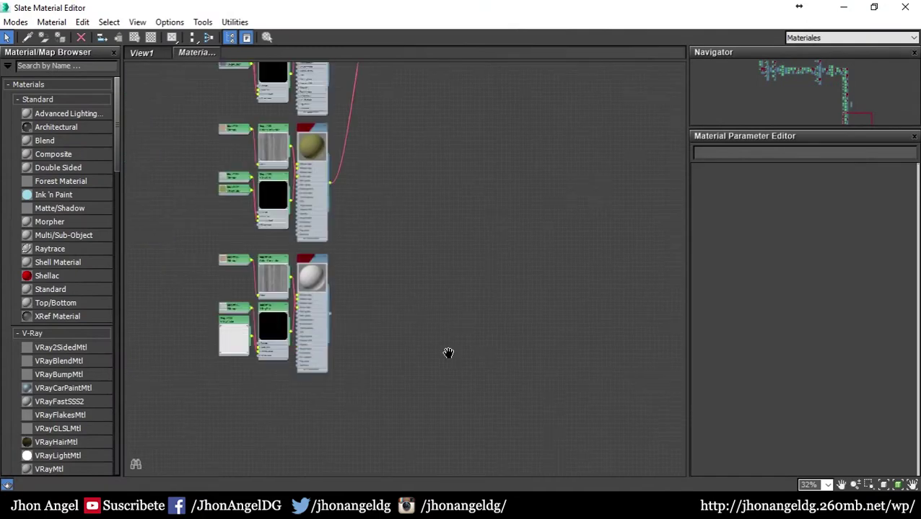
mouse_move(448, 354)
middle_mouse_down()
mouse_move(351, 246)
mouse_move(425, 320)
middle_mouse_up()
middle_click_drag(502, 170, 447, 314)
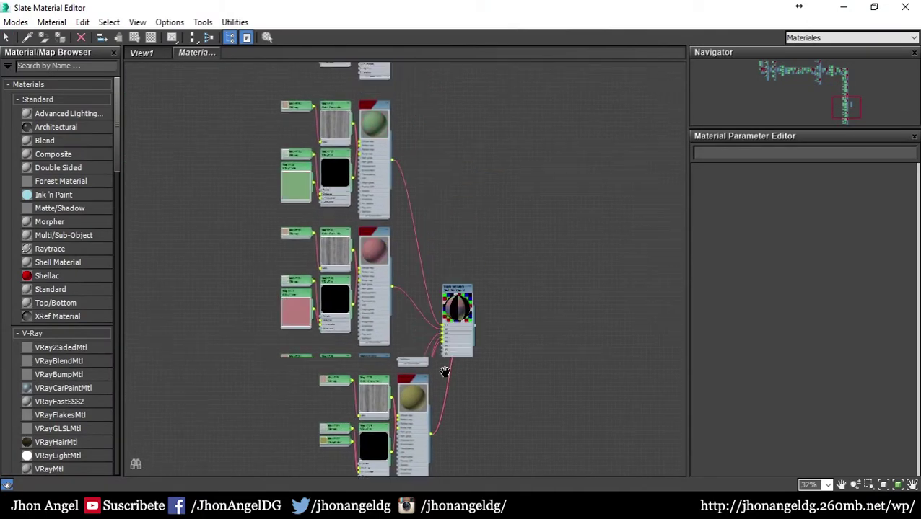
scroll(447, 310, "down", 2)
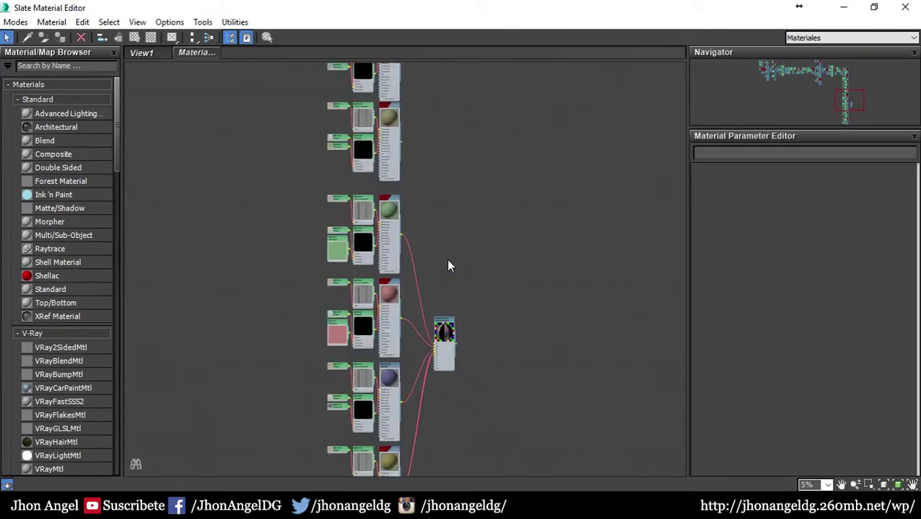
scroll(448, 260, "down", 3)
scroll(362, 209, "up", 2)
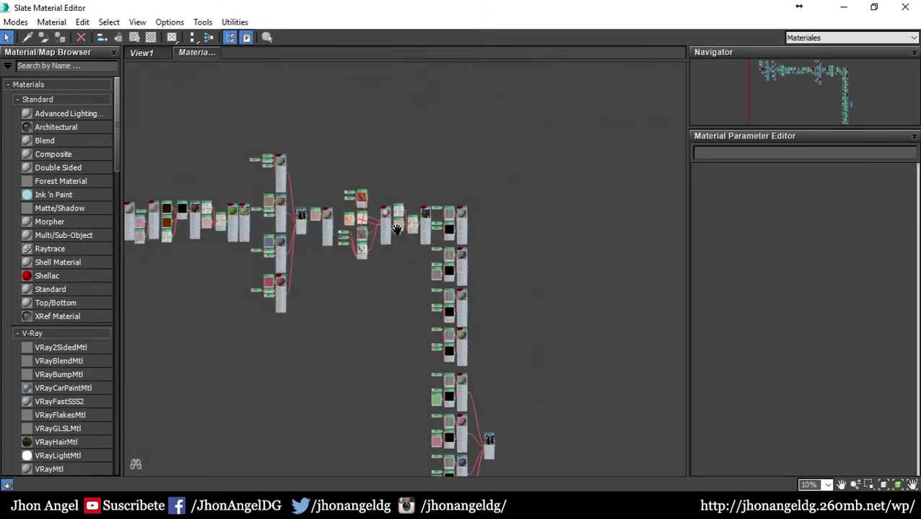
scroll(363, 209, "up", 2)
middle_click_drag(443, 253, 601, 238)
middle_click_drag(216, 252, 577, 253)
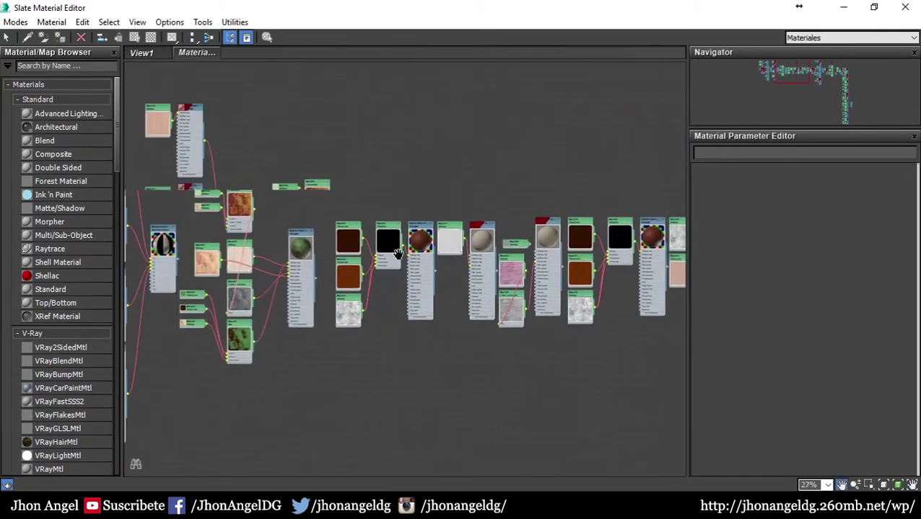
mouse_move(180, 253)
middle_mouse_down()
mouse_move(542, 252)
mouse_move(505, 252)
middle_mouse_up()
middle_click_drag(216, 249, 433, 249)
mouse_move(635, 289)
middle_mouse_down()
mouse_move(430, 298)
mouse_move(477, 274)
mouse_move(491, 238)
middle_mouse_up()
mouse_move(518, 197)
middle_mouse_down()
mouse_move(498, 228)
mouse_move(498, 346)
mouse_move(375, 260)
middle_mouse_up()
Zoom and recentre the node view on the wood-textured materials
scroll(494, 213, "up", 4)
scroll(495, 213, "up", 1)
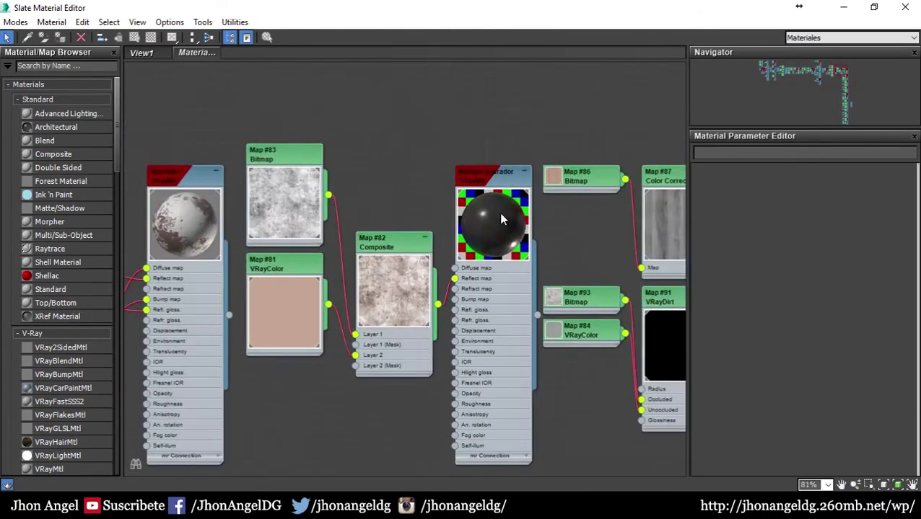
scroll(498, 212, "up", 1)
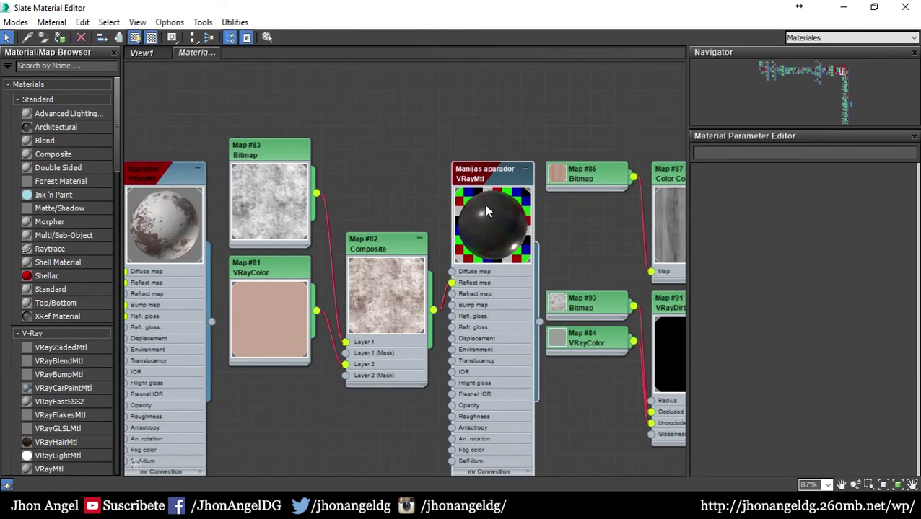
scroll(485, 210, "down", 2)
scroll(483, 212, "down", 1)
scroll(446, 301, "down", 1)
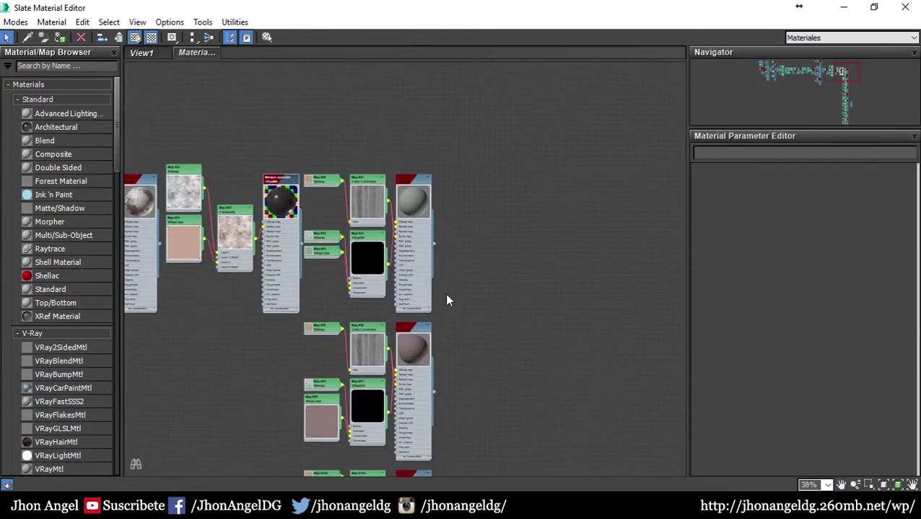
mouse_move(446, 301)
middle_mouse_down()
mouse_move(263, 138)
mouse_move(460, 88)
mouse_move(420, 250)
middle_mouse_up()
scroll(339, 124, "up", 2)
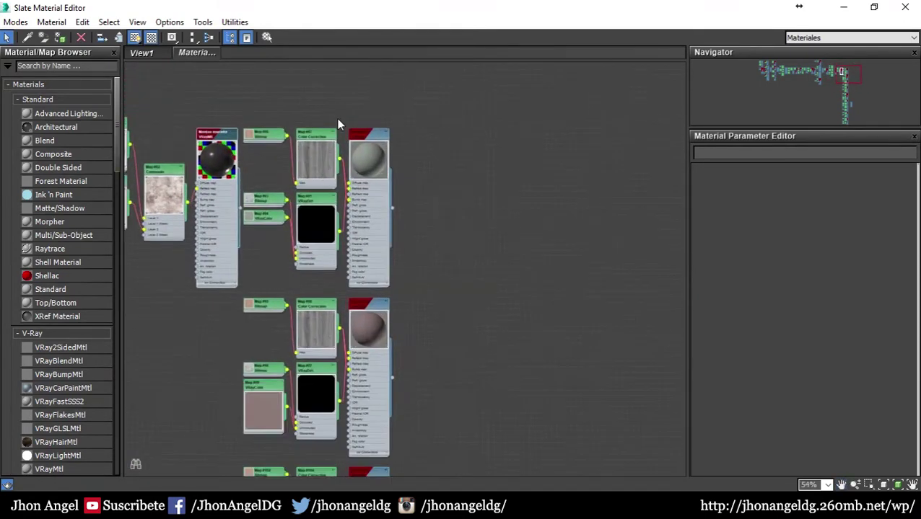
scroll(339, 124, "up", 1)
scroll(69, 332, "down", 3)
scroll(55, 359, "down", 3)
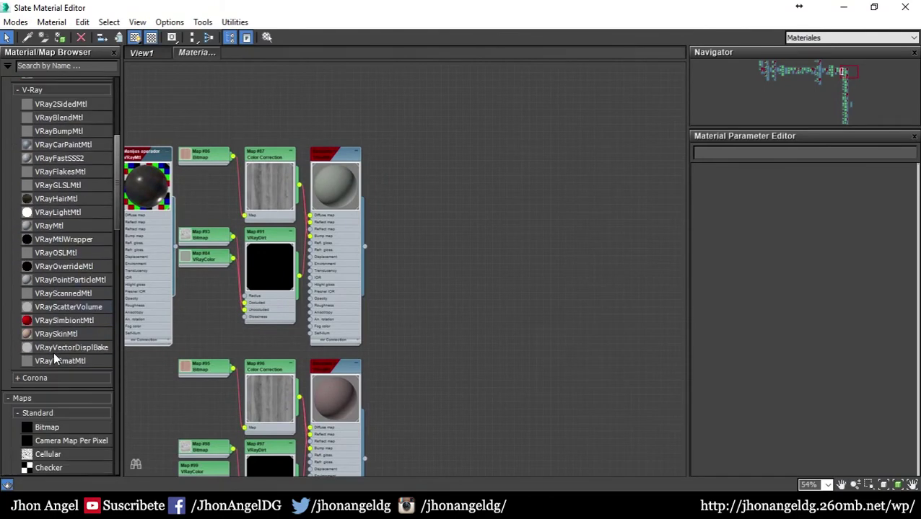
Drag a new VRayMtl (Material #122) onto the canvas and select it
mouse_move(52, 226)
left_mouse_down()
mouse_move(380, 188)
mouse_move(442, 152)
mouse_move(403, 151)
left_mouse_up()
scroll(463, 147, "up", 2)
scroll(485, 146, "up", 1)
left_click(479, 148)
Rename the new VRayMtl node to 'Tejas de Zinc' in its parameter editor
double_click(403, 152)
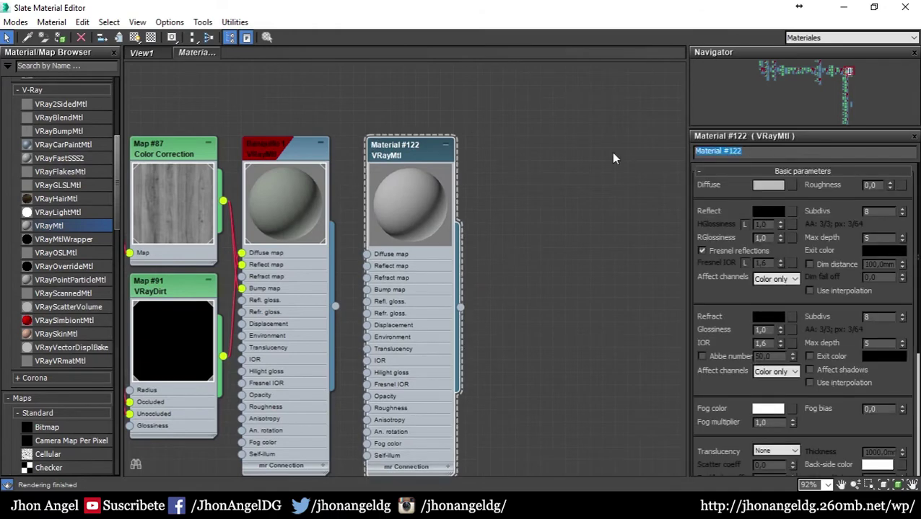
type("Tejas de Zinc")
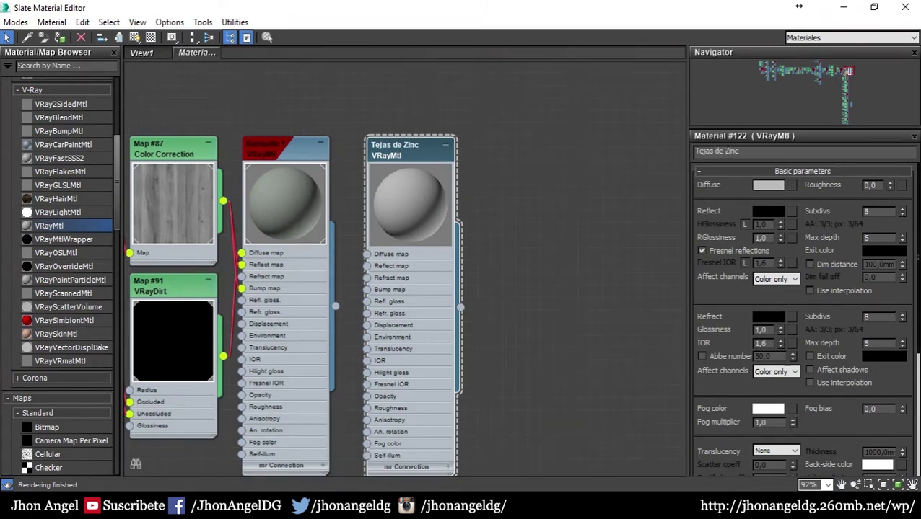
key("Return")
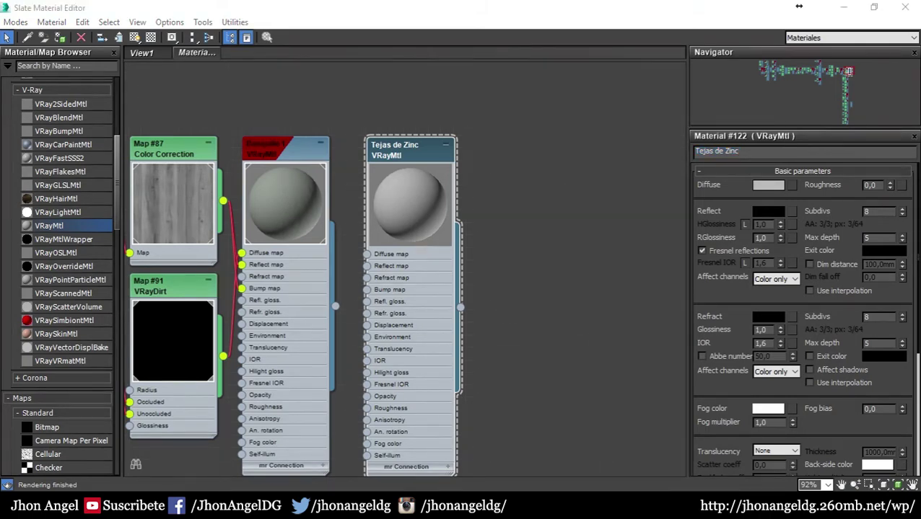
middle_click_drag(350, 201, 396, 204)
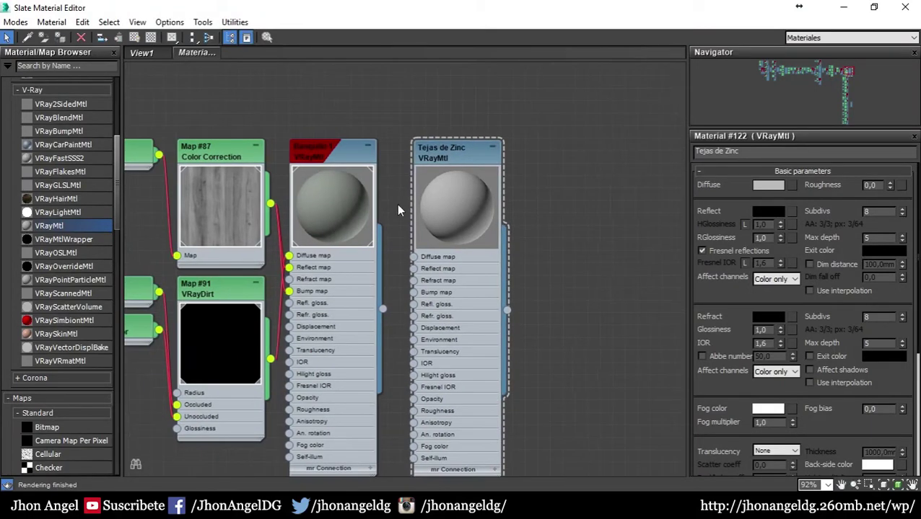
Set the Tejas de Zinc diffuse colour to black
left_click(769, 185)
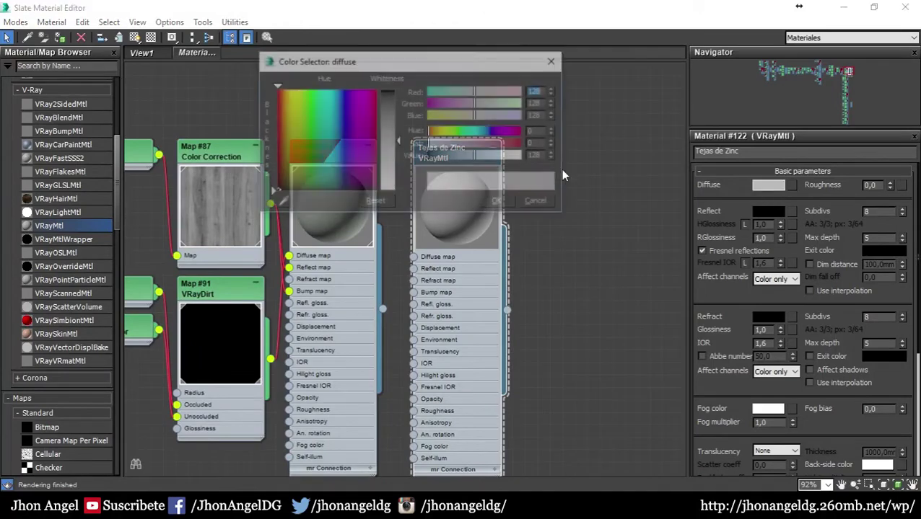
left_click(388, 90)
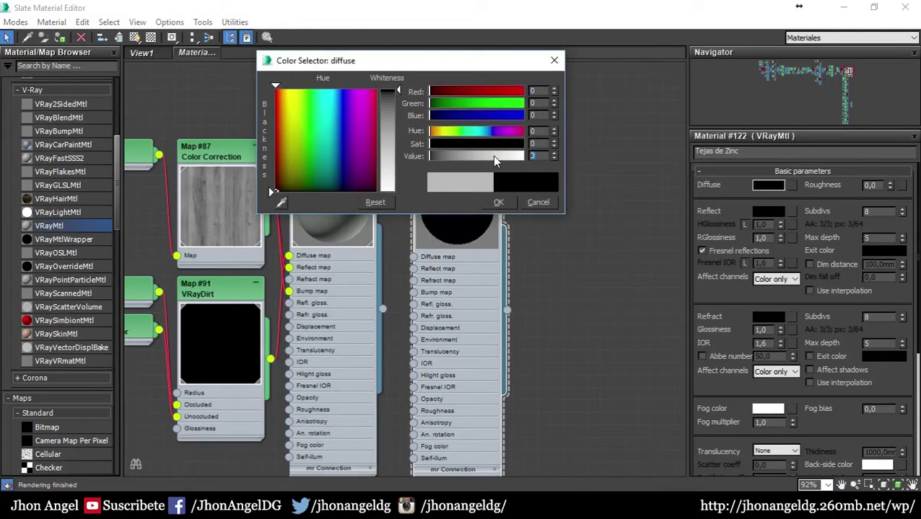
left_click(512, 204)
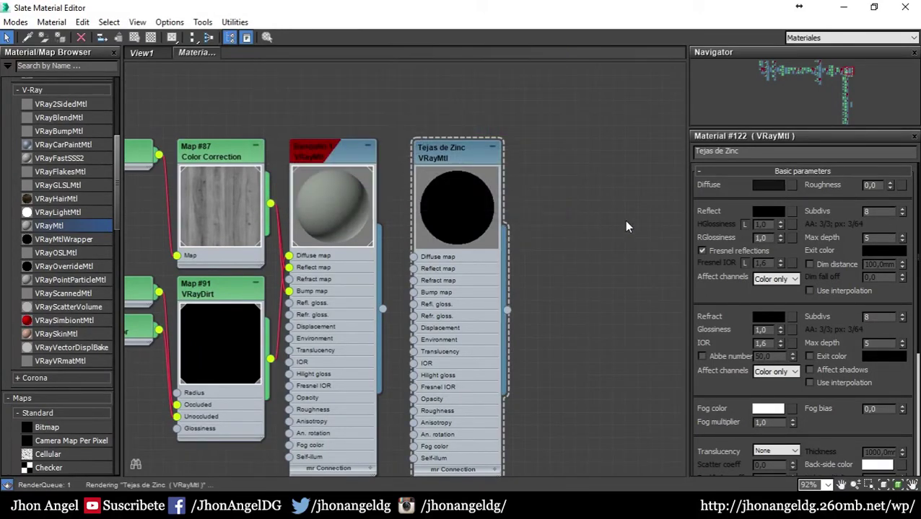
Set the reflection colour to white with Value 255 and refresh the material preview
left_click(767, 211)
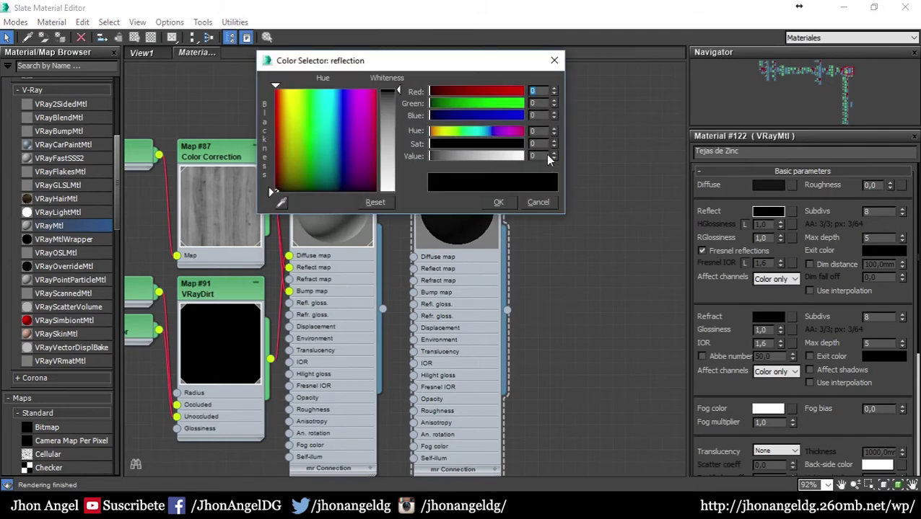
type("255")
key("Return")
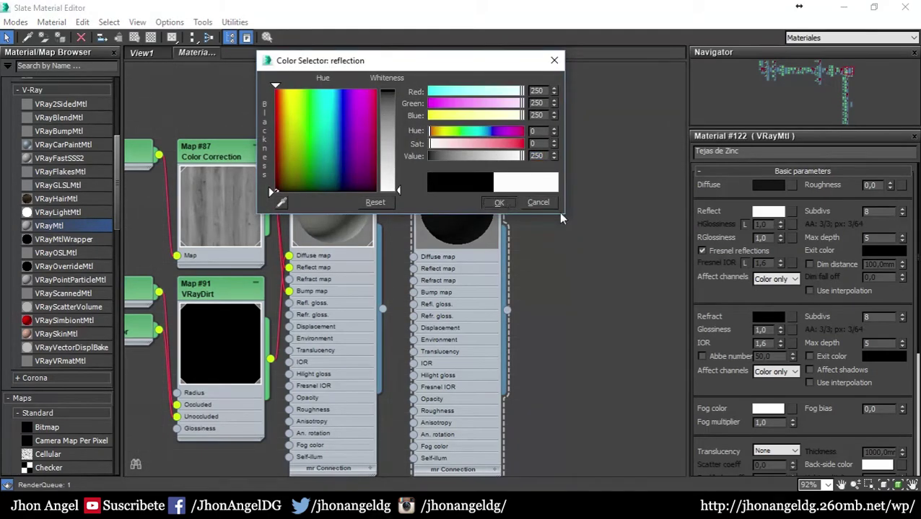
key("Return")
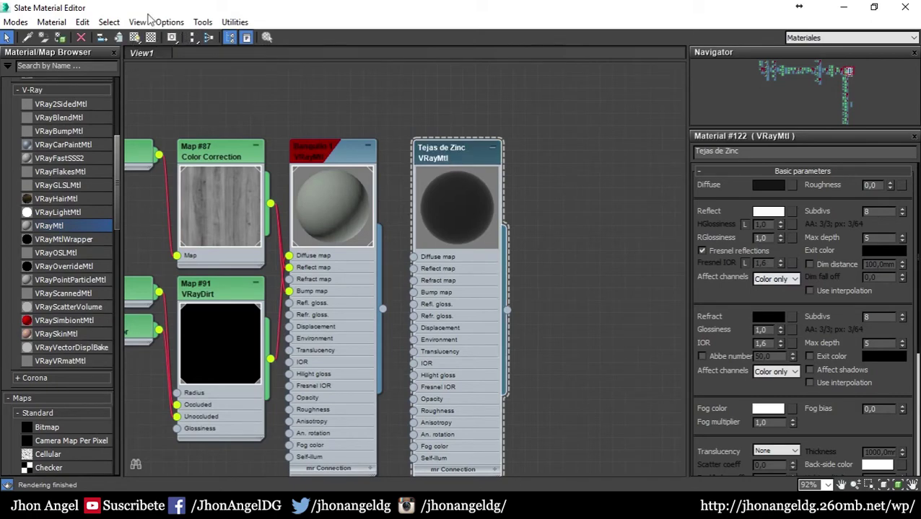
left_click(133, 38)
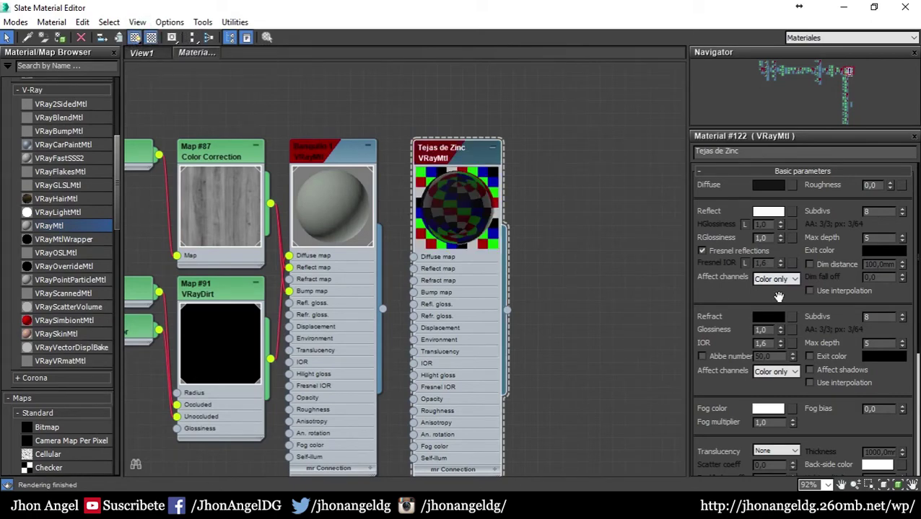
Set Tejas de Zinc's reflection glossiness to 0,85 and IOR to 1,4
double_click(760, 239)
type("85")
key("Return")
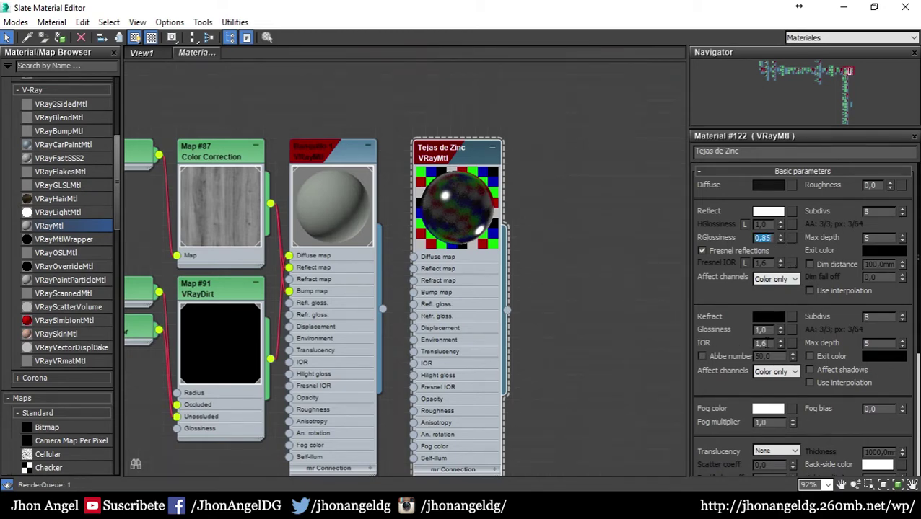
double_click(764, 344)
type("1,4")
key("Return")
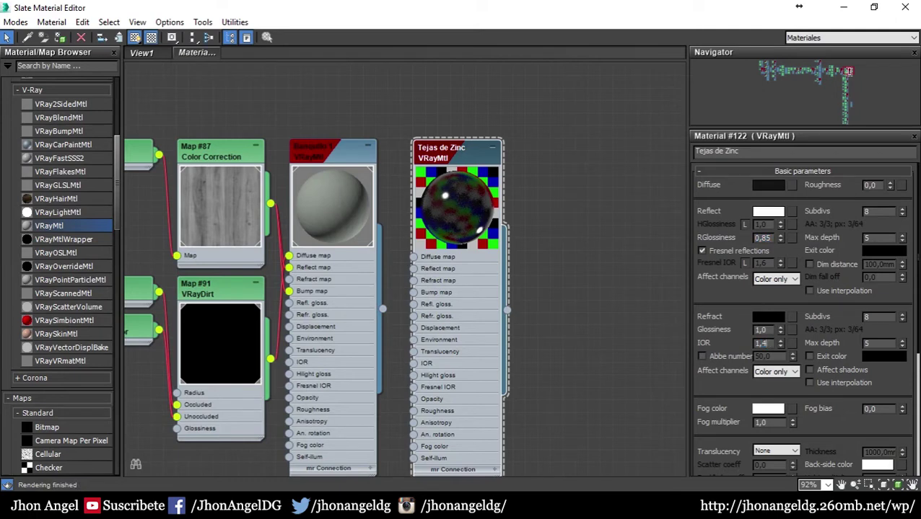
Switch the BRDF shading type to Microfacet GTR (GGX)
scroll(717, 383, "down", 5)
left_click(720, 393)
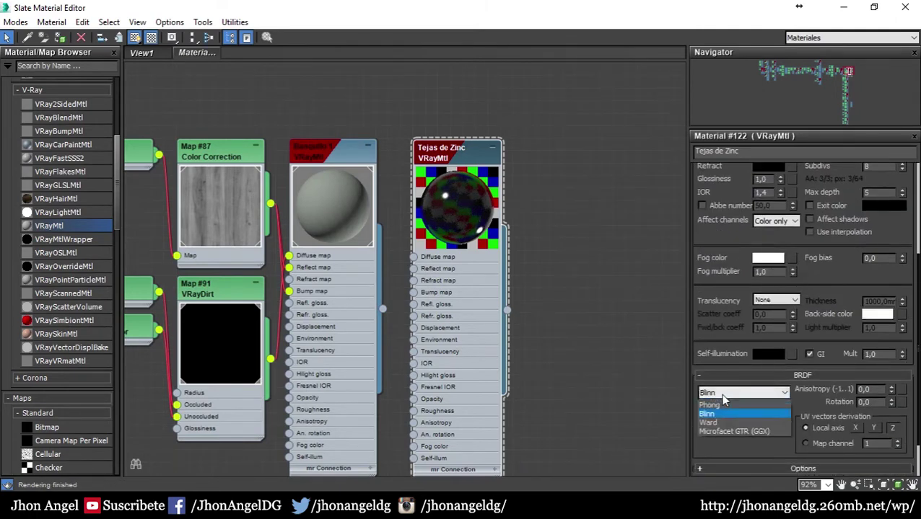
left_click(724, 432)
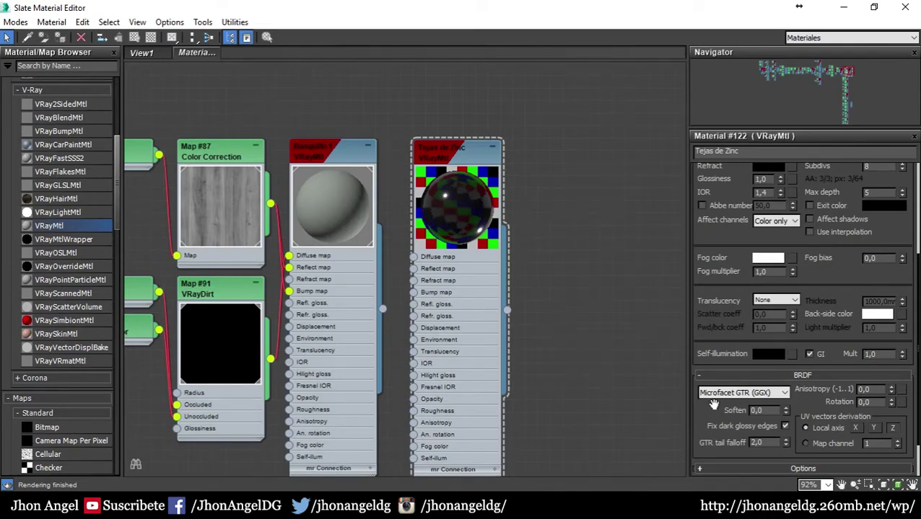
Float the Slate editor and assign the Tejas de Zinc node to the selected roof
left_click_drag(503, 14, 502, 114)
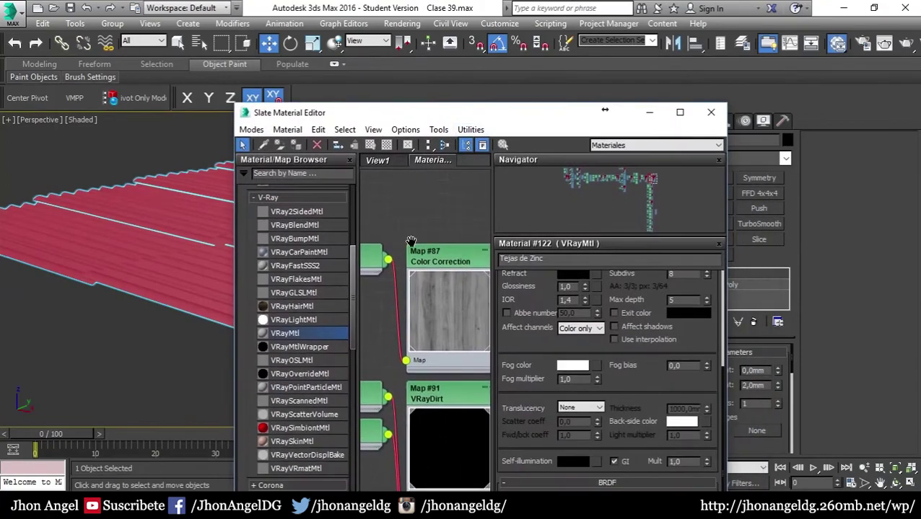
mouse_move(410, 240)
middle_mouse_down()
mouse_move(460, 332)
mouse_move(481, 254)
middle_mouse_up()
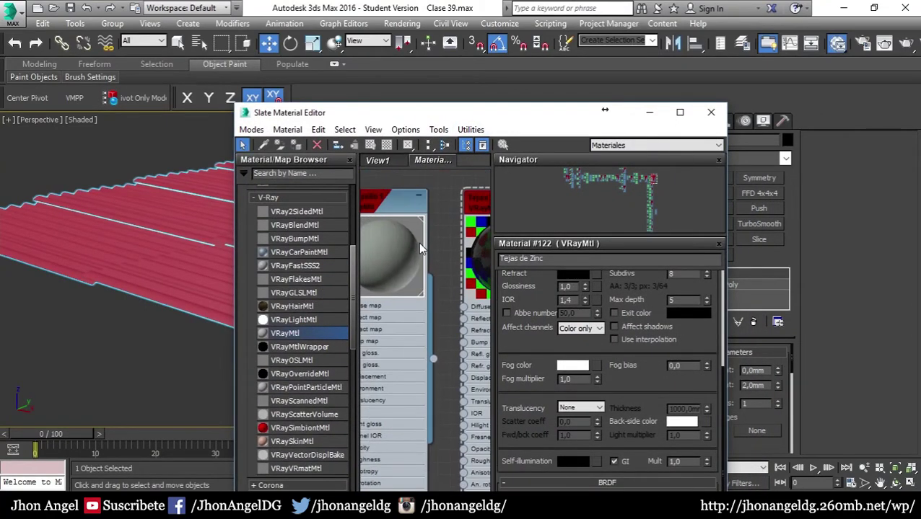
mouse_move(418, 243)
middle_mouse_down()
mouse_move(453, 249)
mouse_move(425, 242)
middle_mouse_up()
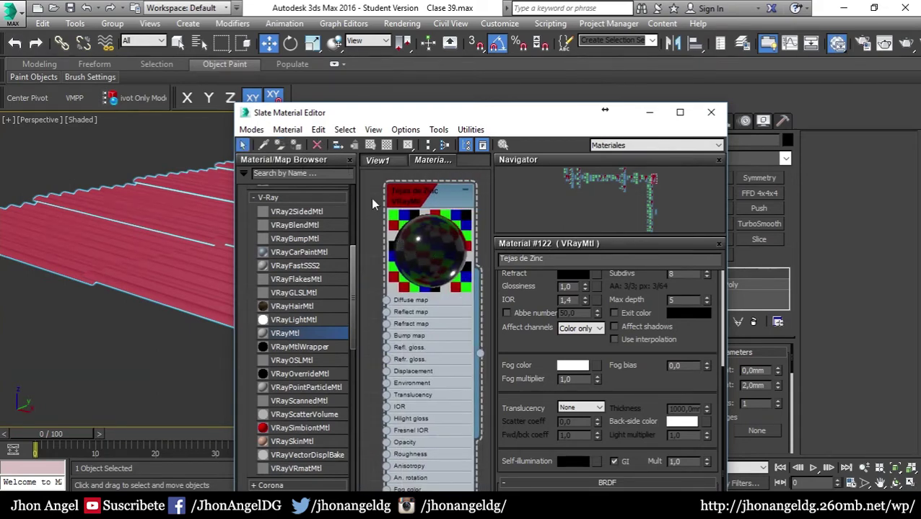
left_click(403, 205)
left_click(296, 145)
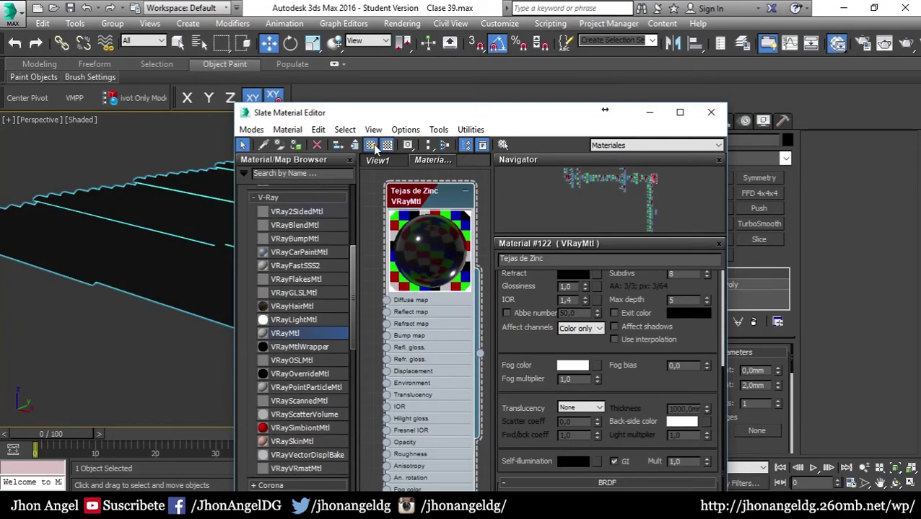
Close the material editor, then orbit and zoom in on the black roof
left_click(711, 113)
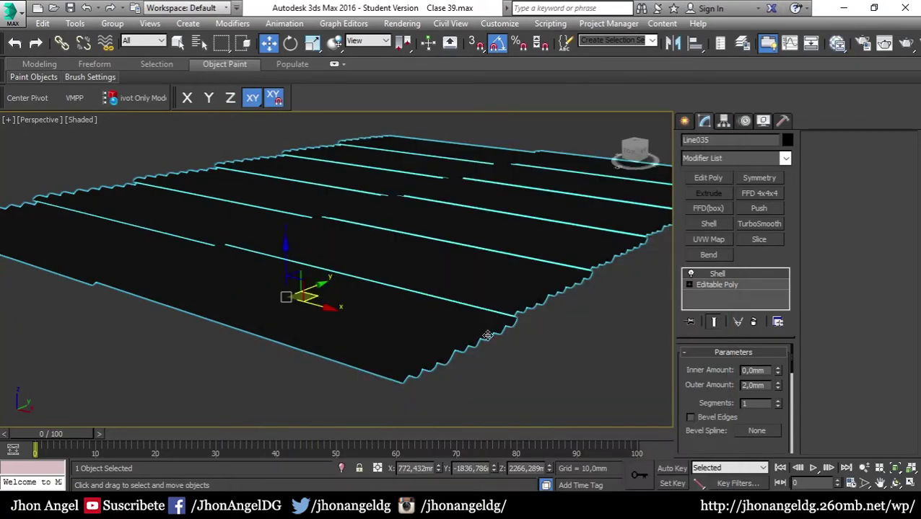
scroll(446, 263, "down", 5)
mouse_move(446, 264)
middle_mouse_down("alt")
mouse_move(438, 353)
mouse_move(427, 331)
mouse_move(448, 376)
mouse_move(429, 322)
mouse_move(420, 179)
mouse_move(425, 93)
mouse_move(431, 186)
mouse_move(468, 265)
mouse_move(450, 260)
mouse_move(456, 244)
mouse_move(453, 288)
mouse_move(446, 277)
mouse_move(519, 249)
mouse_move(424, 266)
mouse_move(417, 292)
mouse_move(427, 311)
mouse_move(352, 316)
mouse_move(433, 385)
middle_mouse_up("alt")
scroll(438, 352, "up", 1)
scroll(438, 346, "up", 2)
scroll(437, 347, "up", 2)
scroll(437, 349, "up", 2)
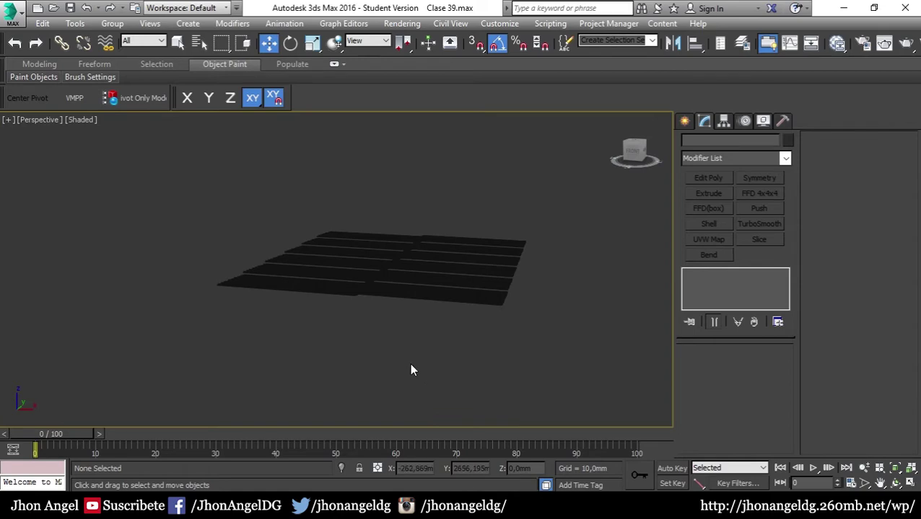
Unhide All objects from the viewport menu and frame the booth in a three-quarter view
right_click(425, 277)
left_click(459, 289)
left_click(521, 292)
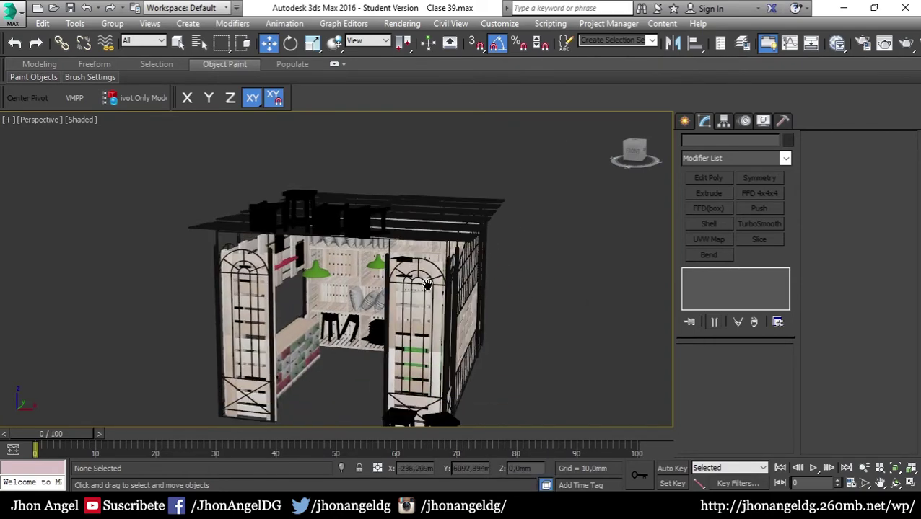
mouse_move(425, 284)
middle_mouse_down("alt")
mouse_move(506, 255)
mouse_move(495, 294)
mouse_move(532, 290)
middle_mouse_up("alt")
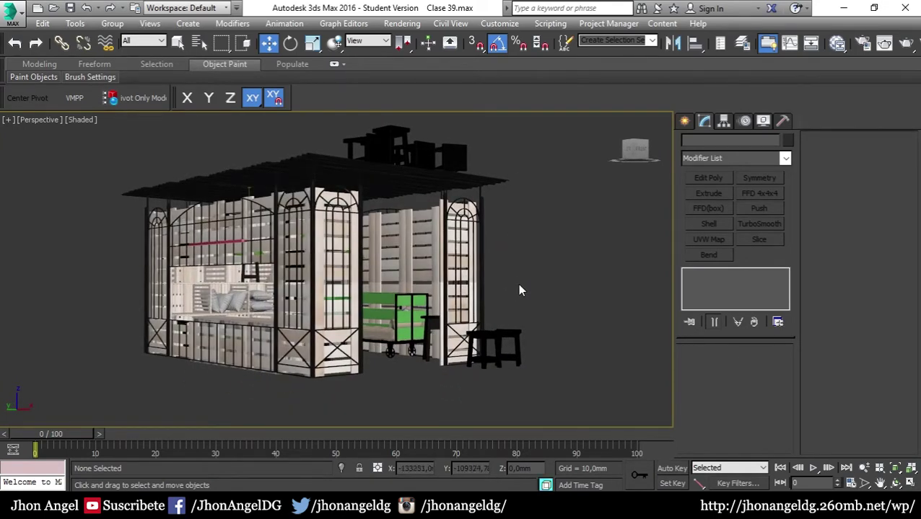
mouse_move(508, 292)
middle_mouse_down()
mouse_move(513, 345)
mouse_move(525, 299)
mouse_move(411, 180)
mouse_move(460, 308)
mouse_move(385, 320)
middle_mouse_up()
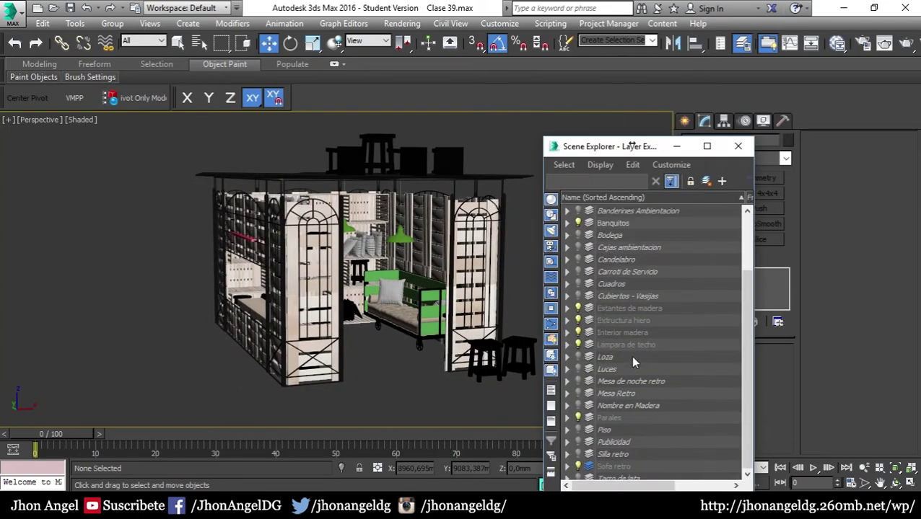
Turn on the Mesa Retro layer and orbit to view the table beside the shelving
scroll(630, 356, "down", 1)
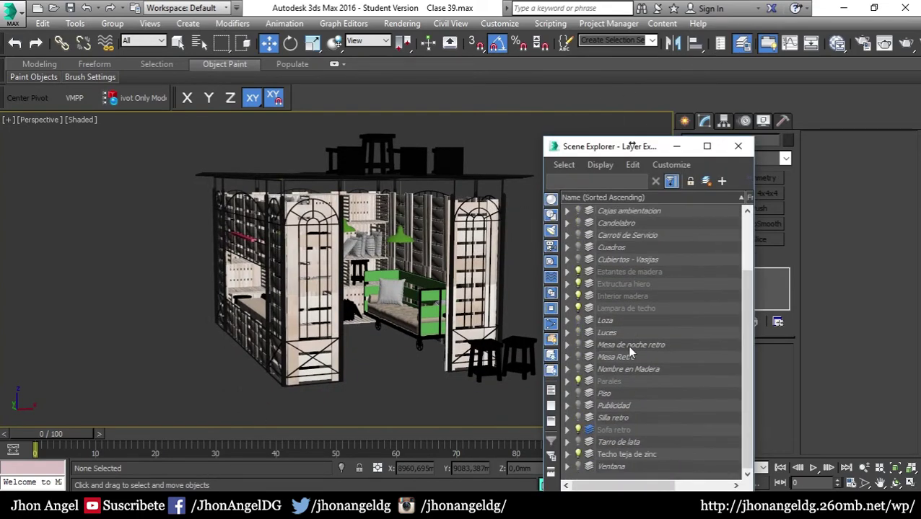
left_click(577, 357)
mouse_move(181, 348)
middle_mouse_down("alt")
mouse_move(398, 267)
mouse_move(305, 233)
middle_mouse_up("alt")
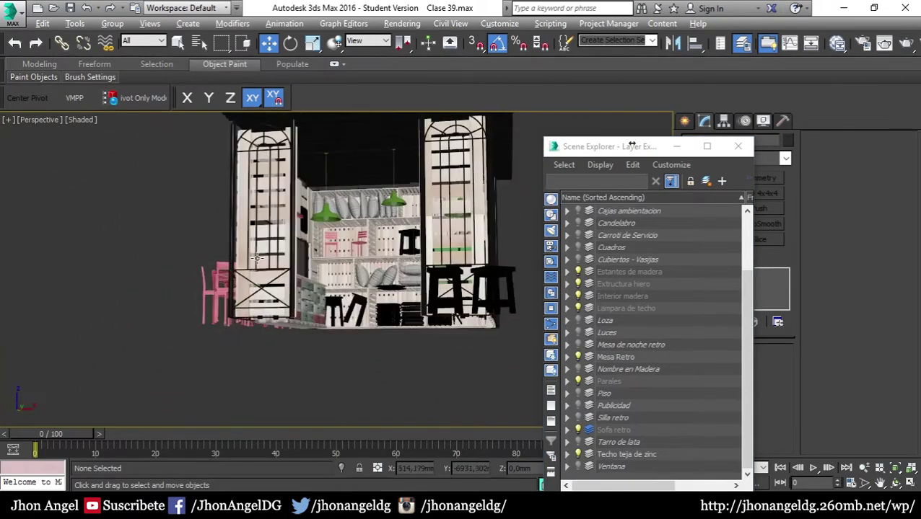
scroll(305, 233, "up", 4)
scroll(305, 233, "down", 4)
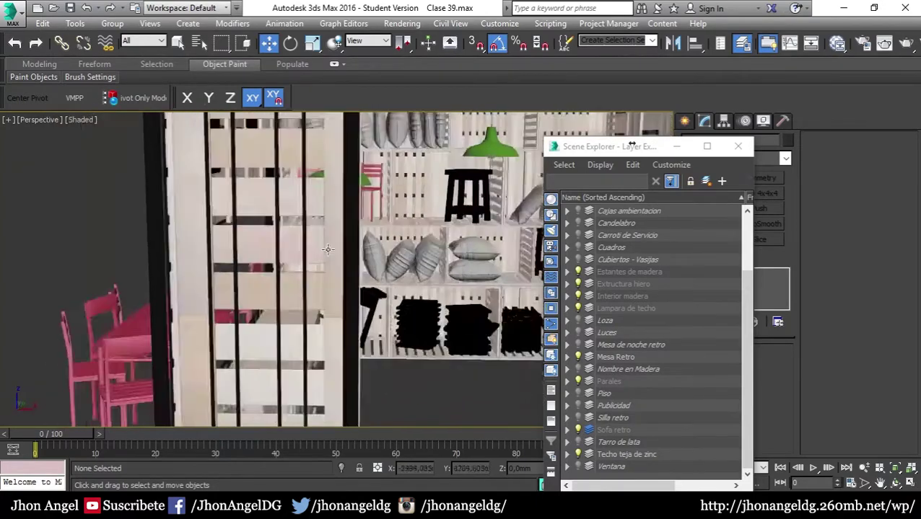
middle_click_drag(273, 236, 300, 218, "alt")
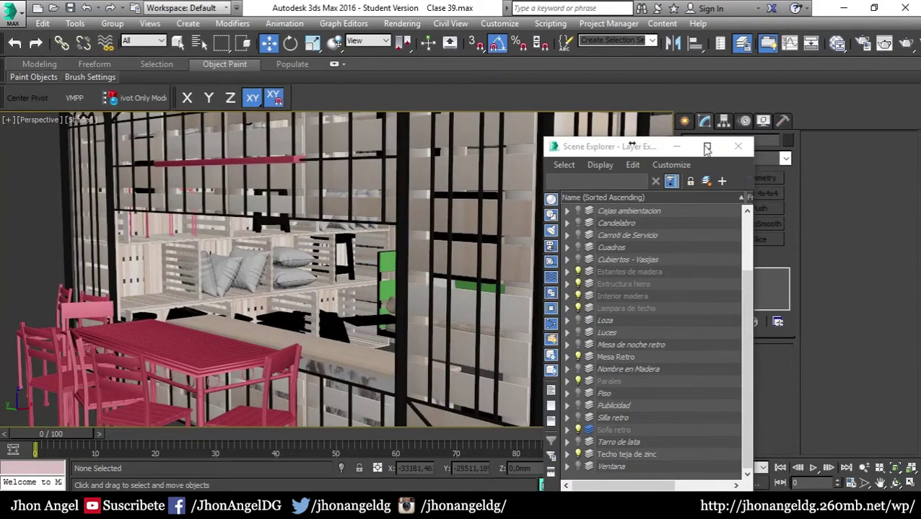
Close the layer list and inspect the pink Mesa retro table, zooming in on the booth
left_click(738, 147)
mouse_move(163, 228)
middle_mouse_down("alt")
mouse_move(150, 318)
mouse_move(217, 340)
mouse_move(288, 273)
middle_mouse_up("alt")
left_click(150, 318)
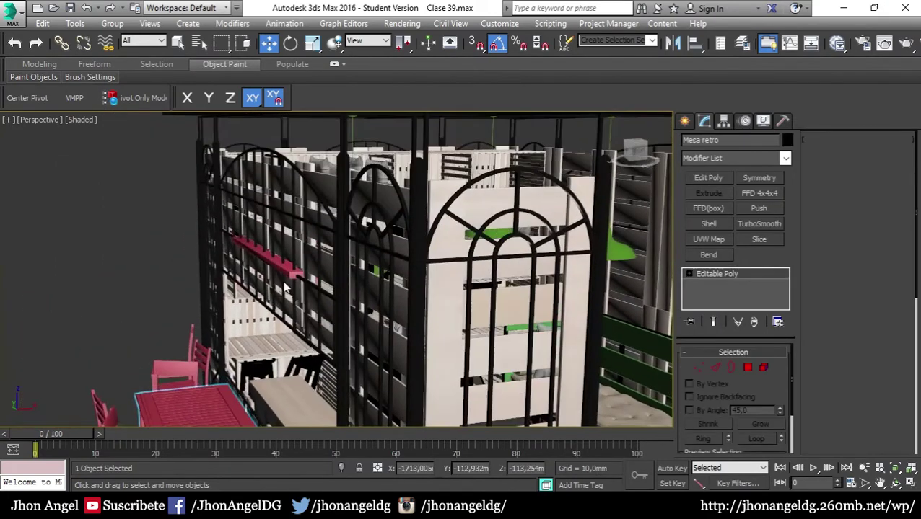
left_click(289, 273)
scroll(246, 270, "up", 3)
scroll(246, 270, "up", 5)
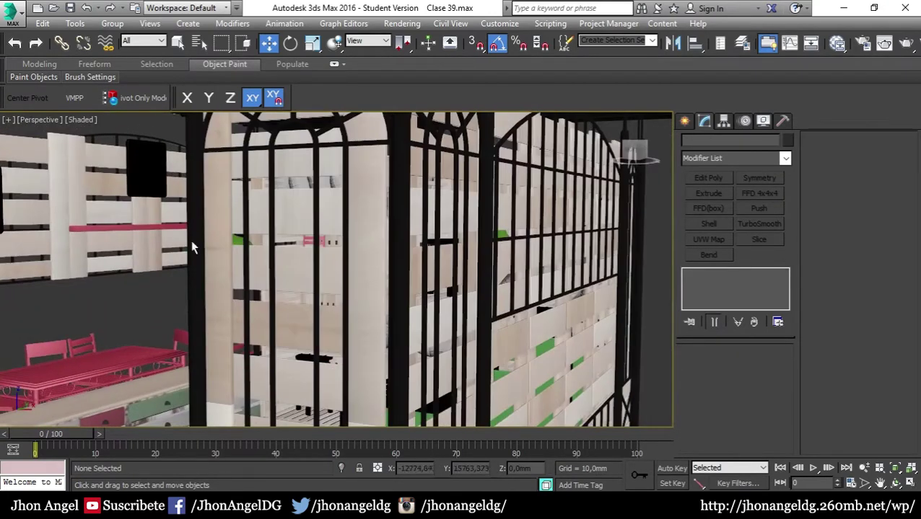
scroll(191, 245, "up", 5)
scroll(156, 223, "up", 1)
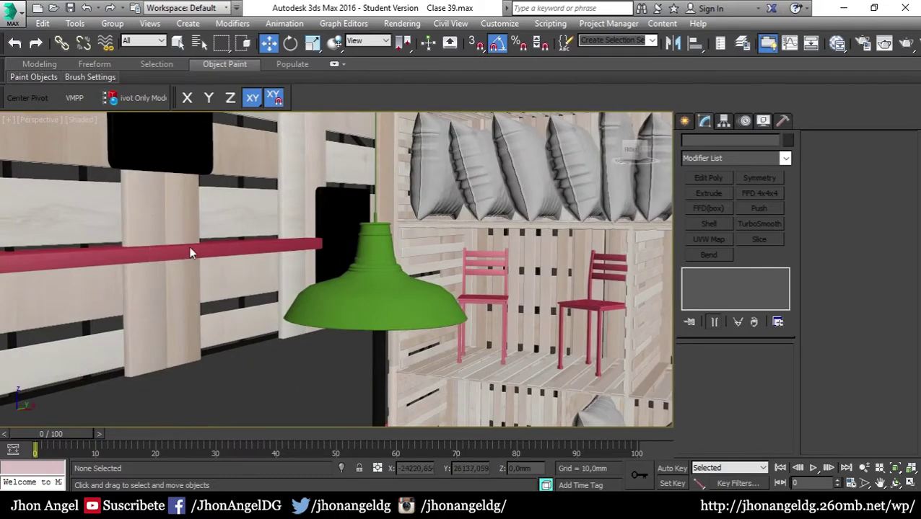
scroll(216, 314, "down", 5)
scroll(235, 312, "up", 4)
scroll(216, 293, "up", 2)
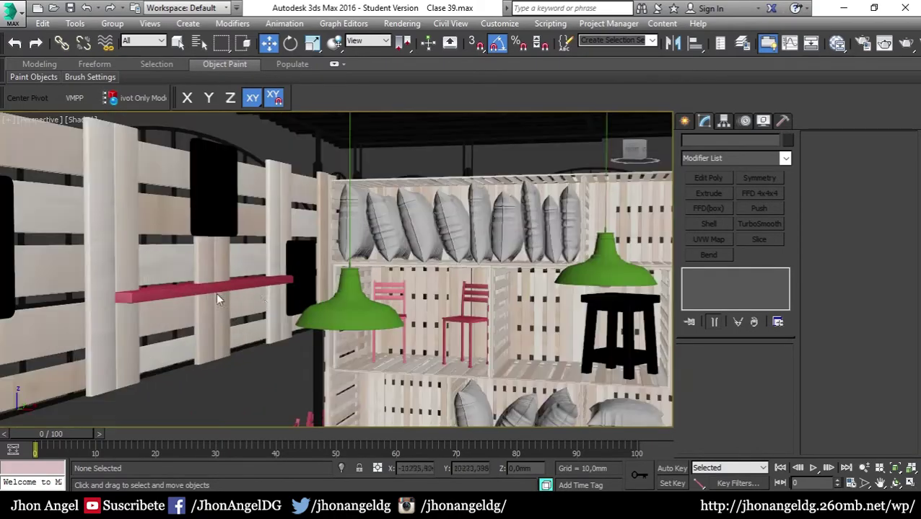
Reopen the layer list and orbit to a high view of the roof
left_click(741, 43)
scroll(650, 324, "down", 3)
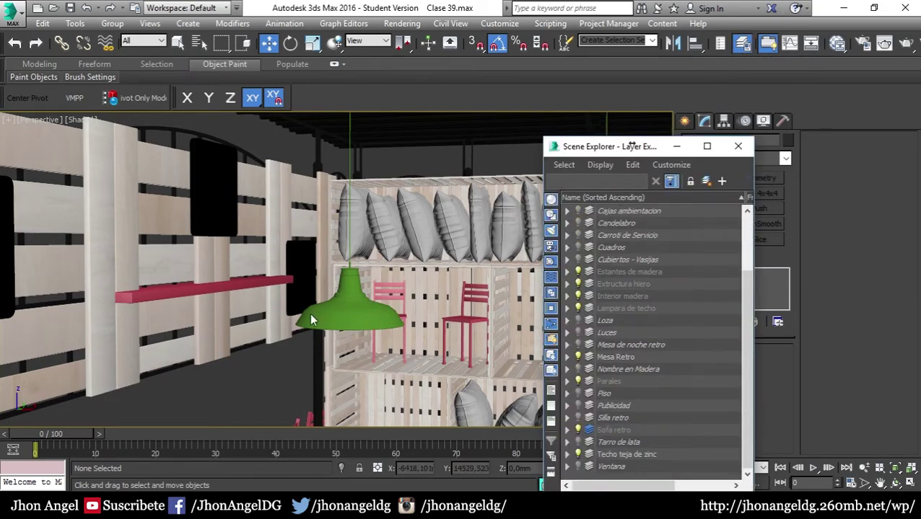
scroll(309, 313, "down", 10)
mouse_move(310, 313)
middle_mouse_down("alt")
mouse_move(390, 301)
mouse_move(443, 308)
middle_mouse_up("alt")
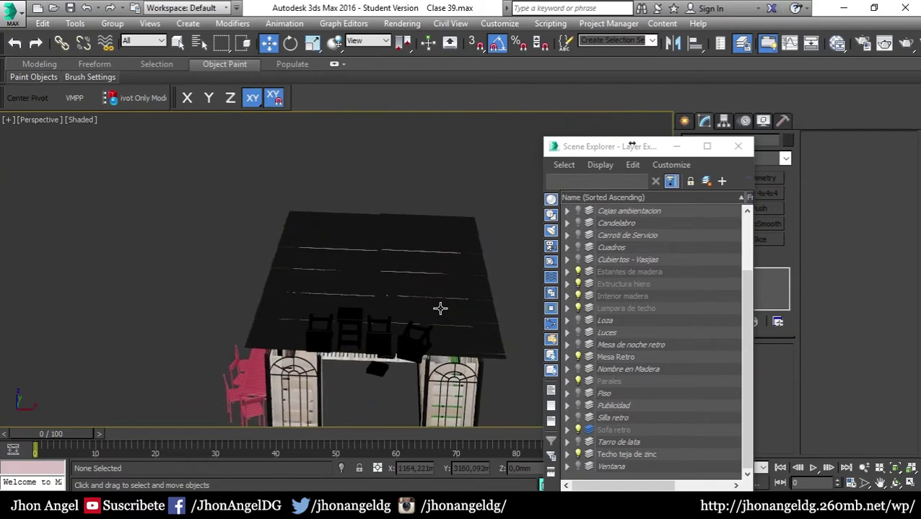
Select the zinc roof and check its Object Properties
left_click(440, 308)
right_click(502, 265)
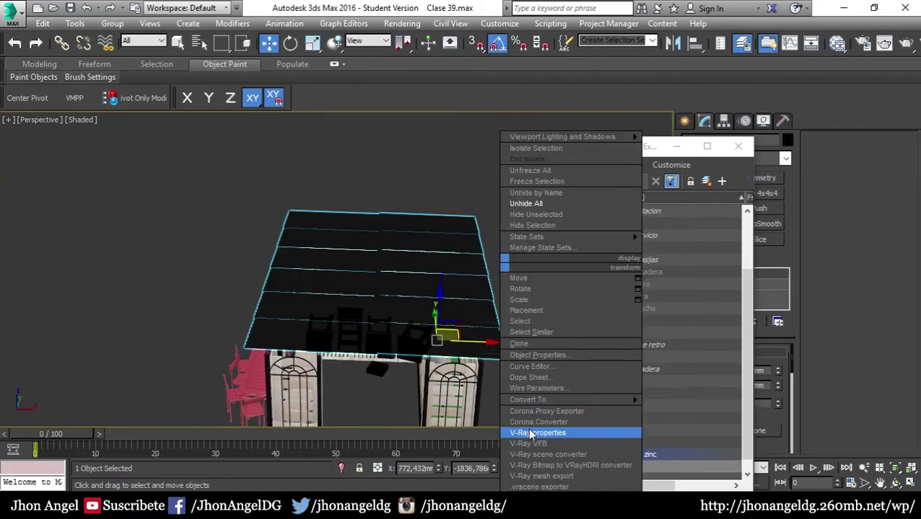
left_click(537, 355)
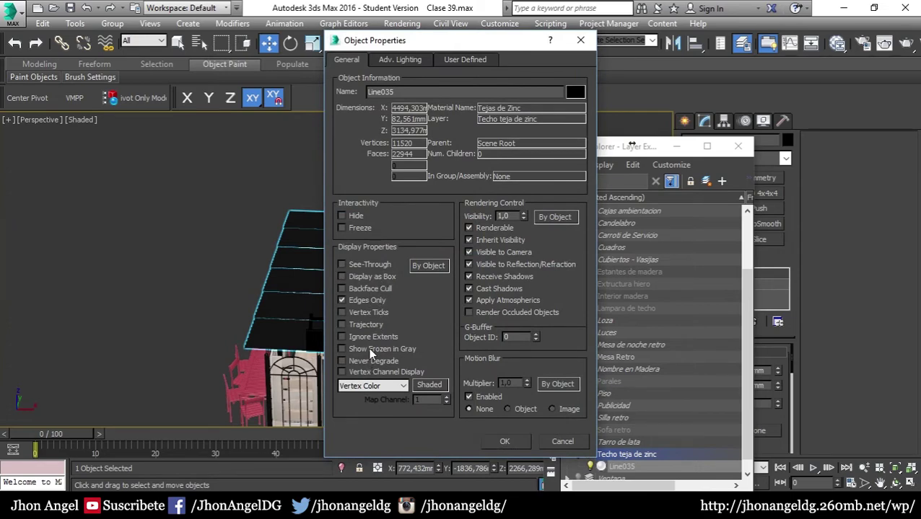
left_click(525, 443)
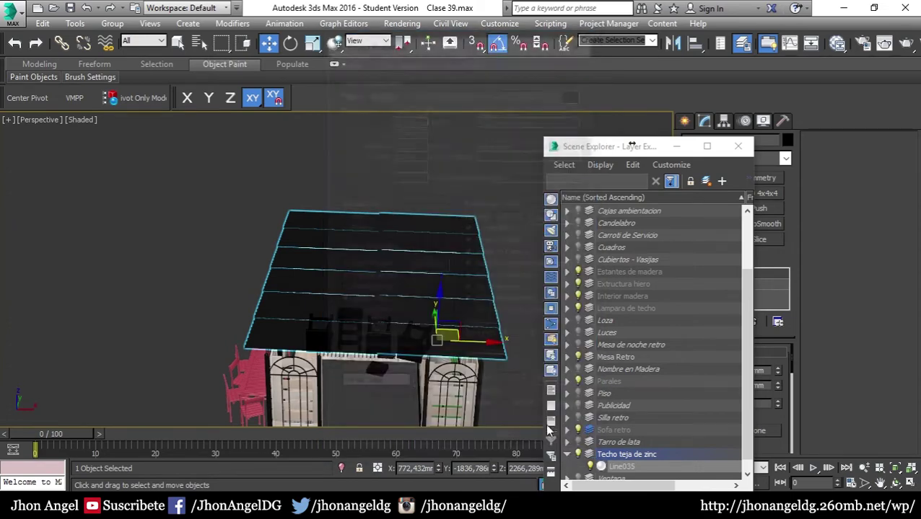
Freeze the Techo teja de zinc layer in the Layer Explorer
left_click(622, 454)
scroll(649, 451, "right", 2)
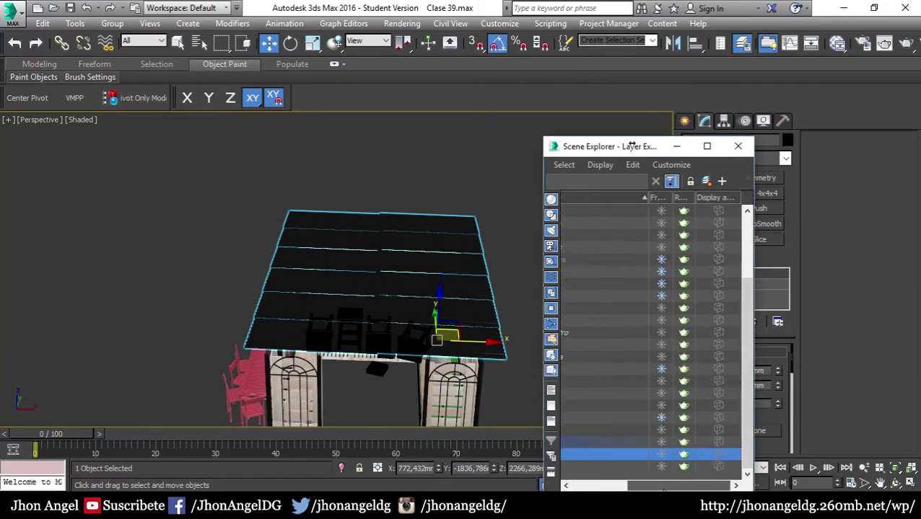
left_click(662, 452)
left_click_drag(675, 485, 617, 485)
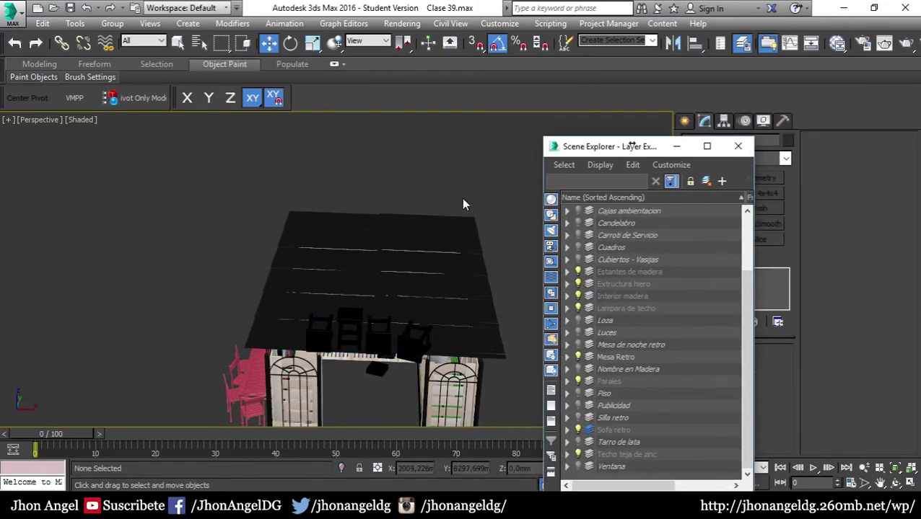
Close the layer list, orbit to a frontal view of the kiosk and select Box1204
left_click(737, 146)
mouse_move(401, 298)
middle_mouse_down("alt")
mouse_move(373, 262)
mouse_move(339, 288)
middle_mouse_up("alt")
scroll(329, 318, "up", 5)
scroll(329, 318, "down", 3)
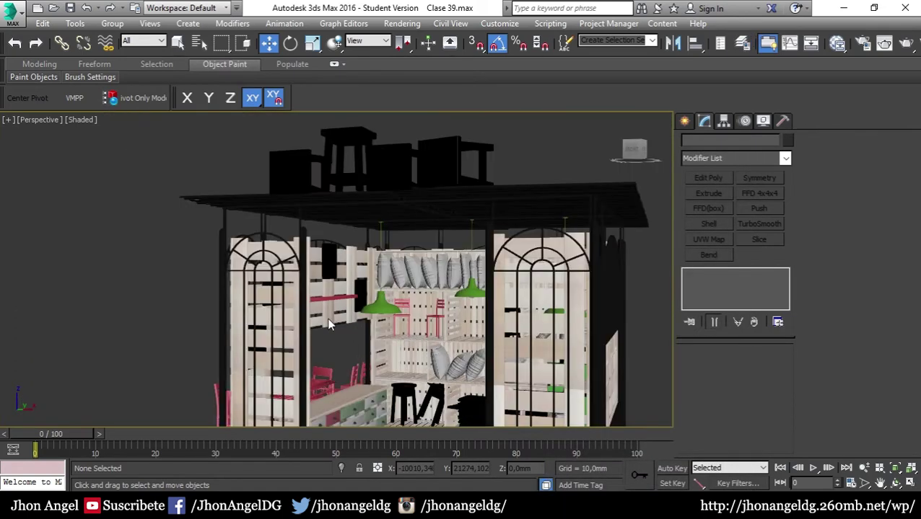
scroll(329, 324, "down", 3)
left_click_drag(558, 199, 264, 402)
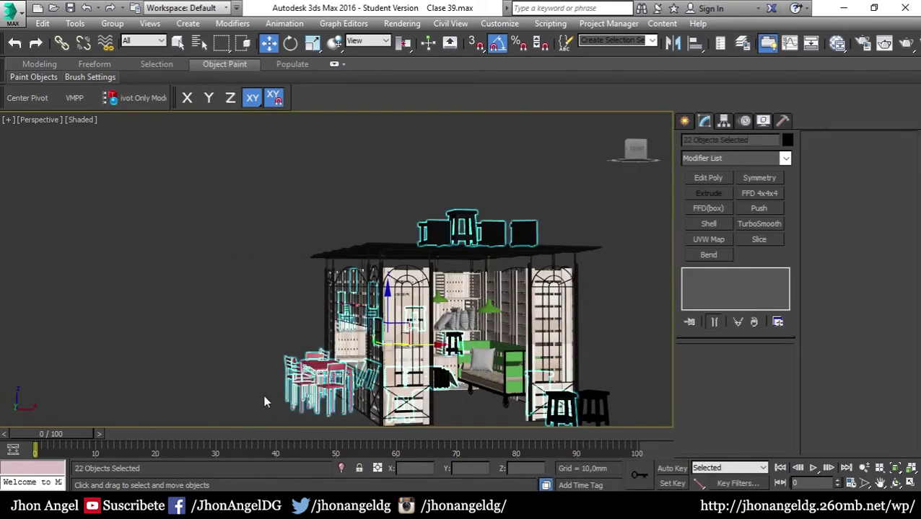
middle_click_drag(264, 403, 152, 357, "alt")
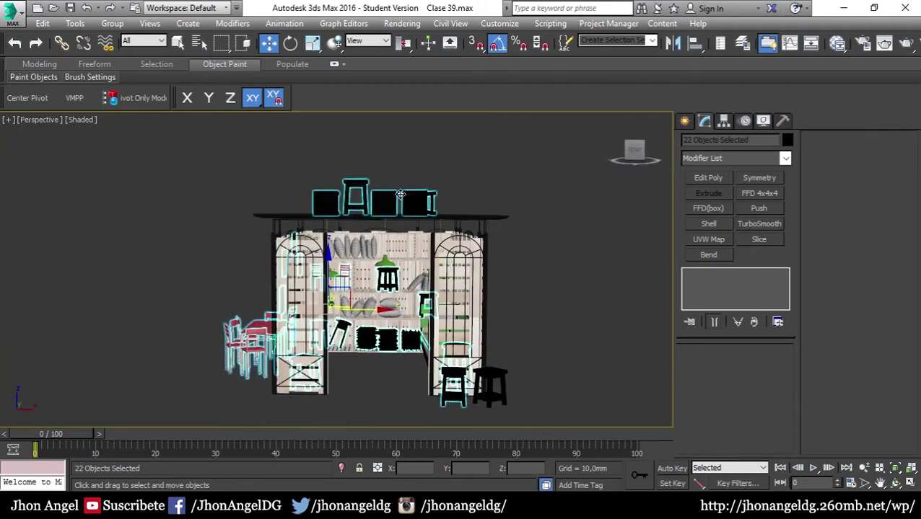
left_click(415, 201)
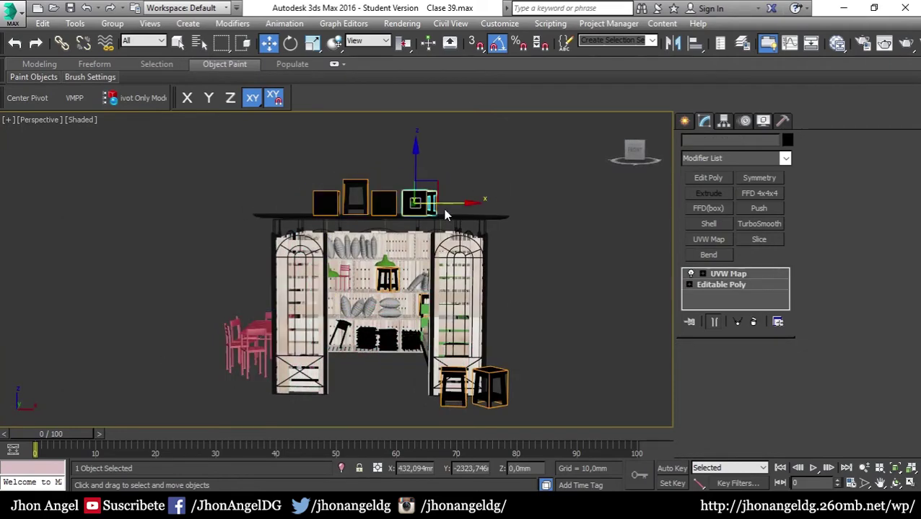
Open the layer list and toggle the Banquitos layer's freeze on and off
left_click(743, 43)
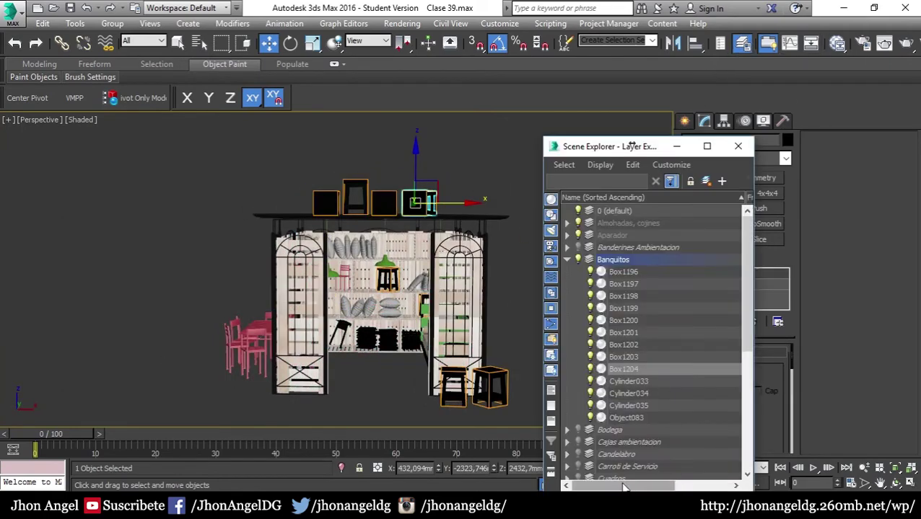
left_click_drag(625, 488, 682, 487)
left_click(662, 260)
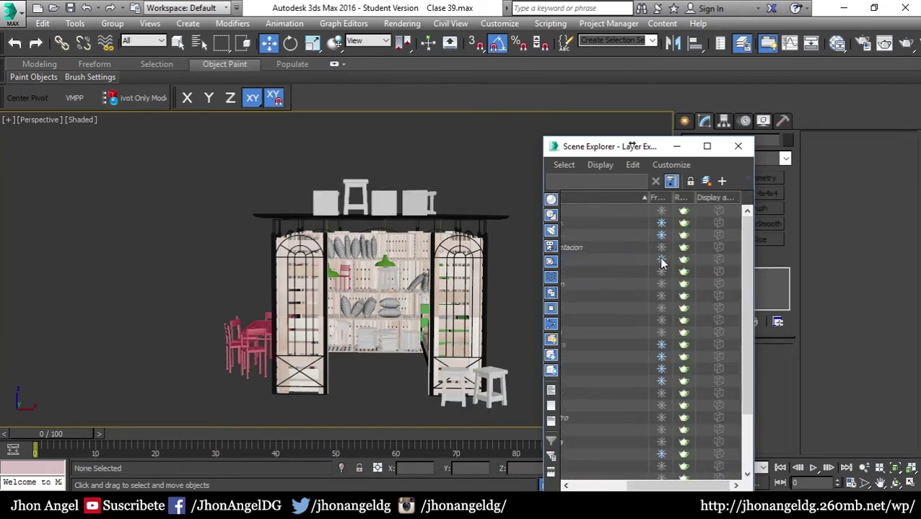
left_click(661, 261)
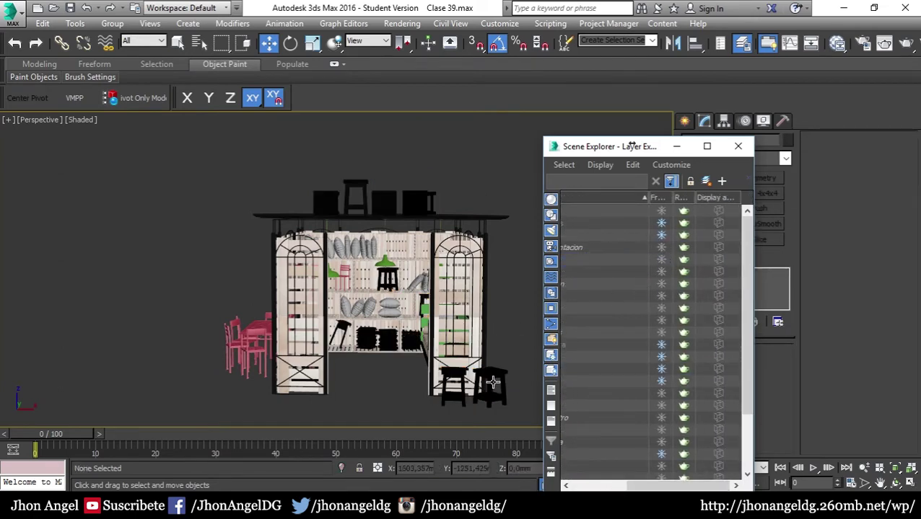
left_click_drag(635, 486, 581, 486)
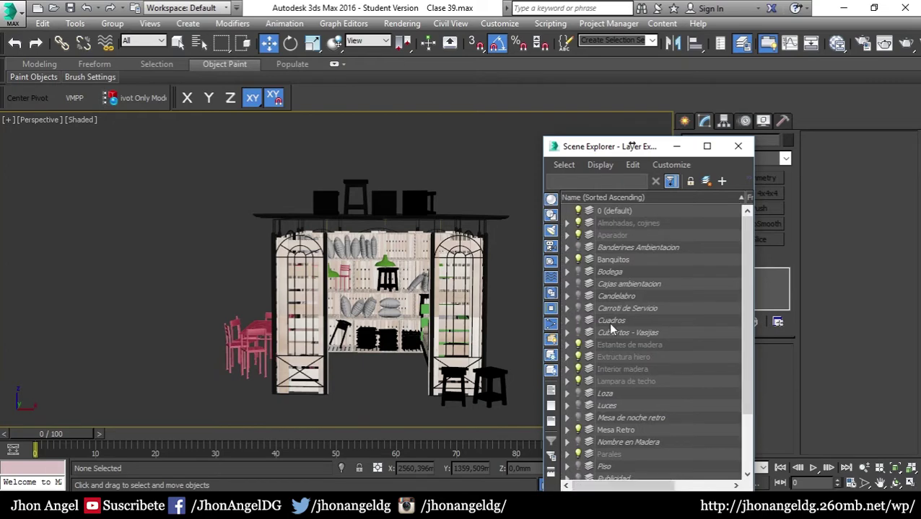
Turn off Show Frozen in Gray for the Banquitos stools and freeze their layer
double_click(606, 261)
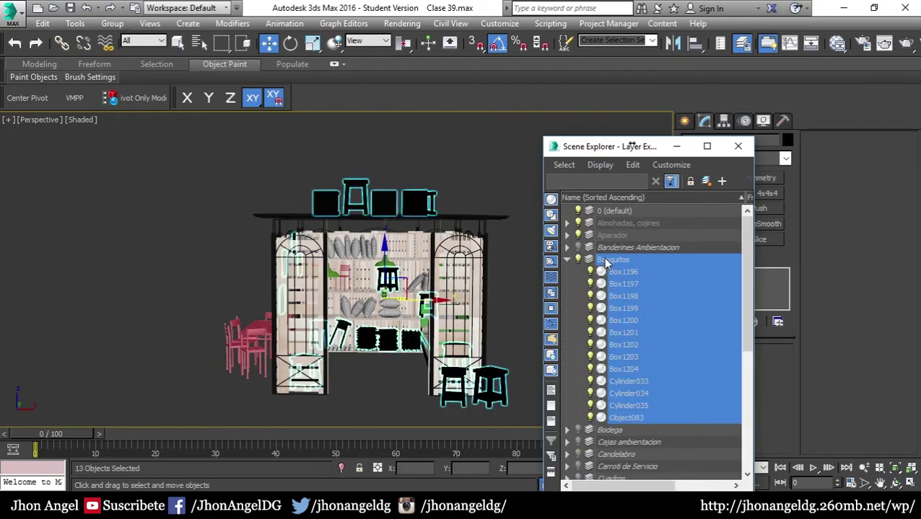
right_click(483, 254)
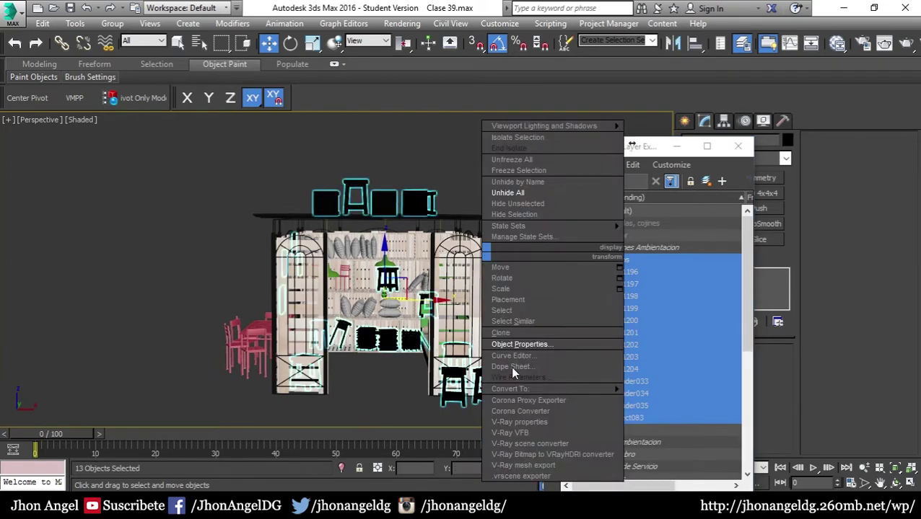
left_click(510, 343)
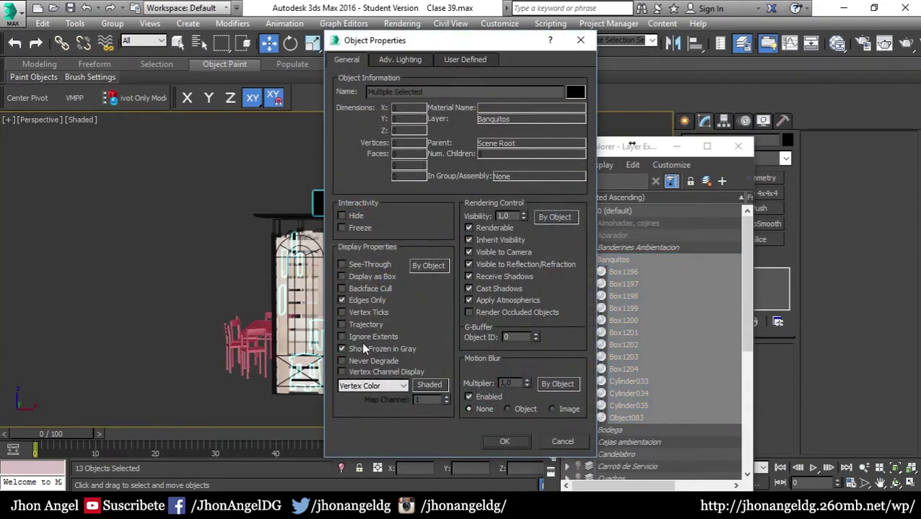
left_click(516, 441)
middle_click_drag(449, 325, 598, 364, "alt")
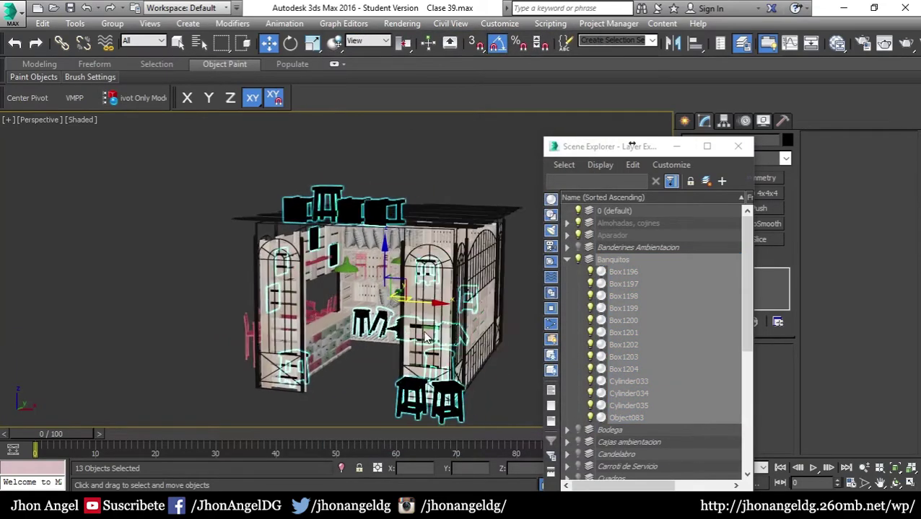
left_click_drag(610, 487, 667, 488)
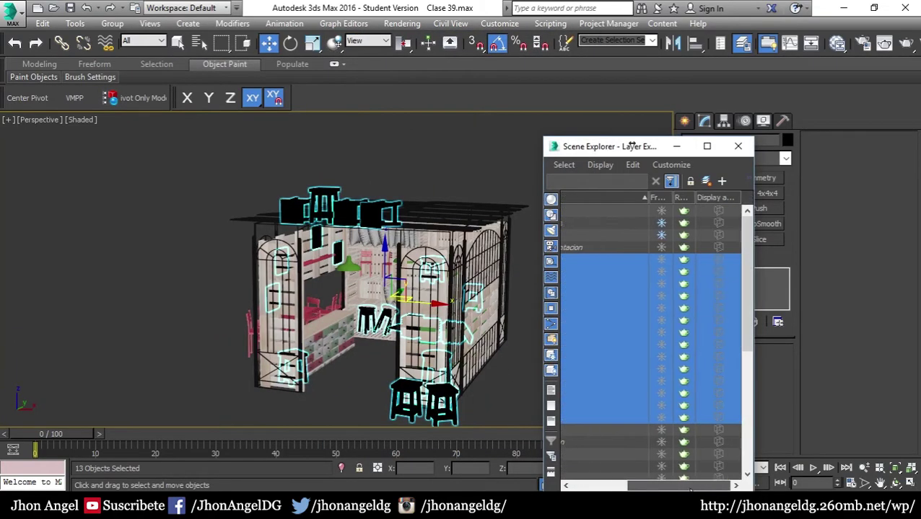
left_click(662, 266)
Region-select the red table and chairs and close the layer list
middle_click_drag(510, 189, 435, 389, "alt")
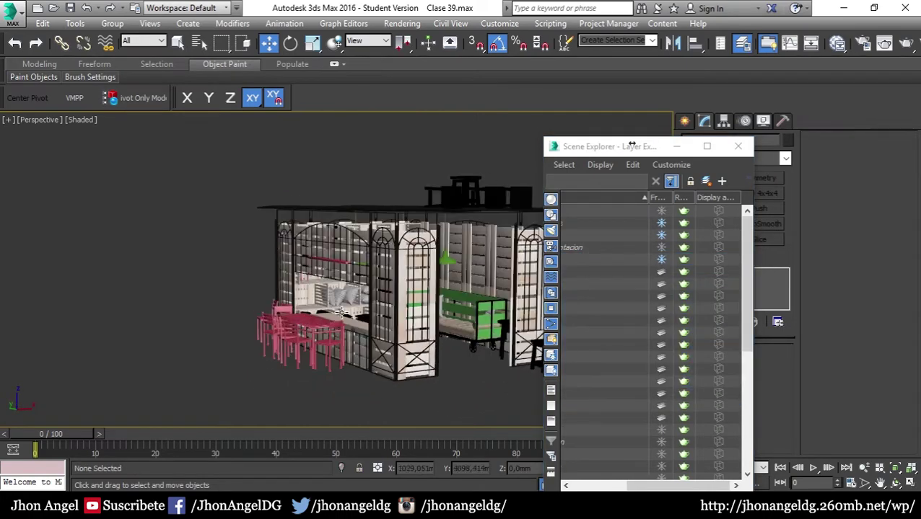
left_click_drag(473, 400, 226, 220)
middle_click_drag(231, 224, 613, 217, "alt")
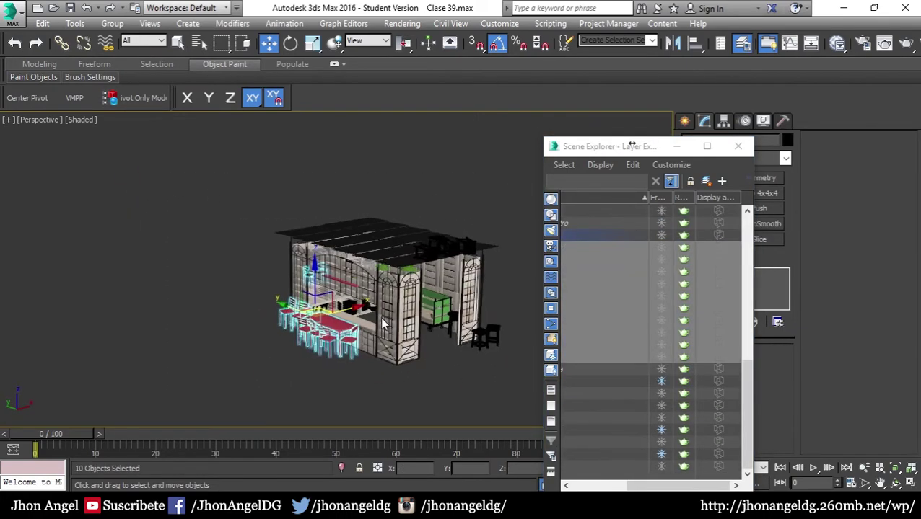
left_click(737, 146)
Hide everything except the selected retro table and chairs
right_click(515, 196)
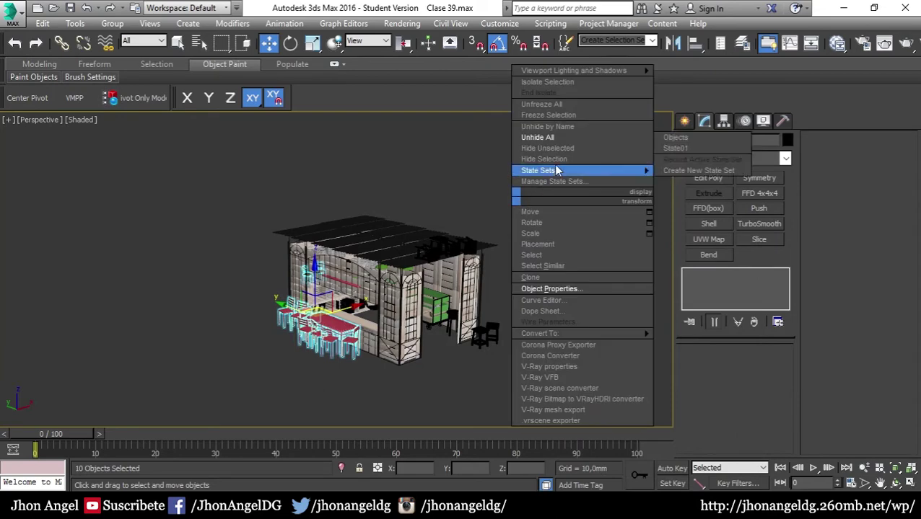
left_click(564, 155)
middle_click_drag(565, 154, 390, 267, "alt")
scroll(325, 303, "up", 2)
scroll(324, 303, "up", 2)
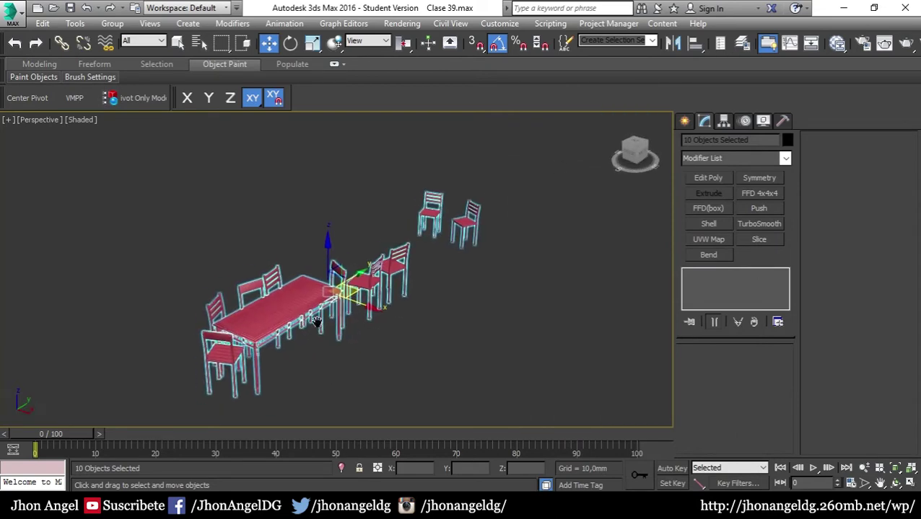
Inspect the retro table and chairs, zooming onto individual chairs
left_click(327, 304)
scroll(327, 304, "up", 2)
left_click(308, 288)
mouse_move(359, 361)
middle_mouse_down("alt")
mouse_move(323, 319)
mouse_move(482, 329)
mouse_move(352, 243)
middle_mouse_up("alt")
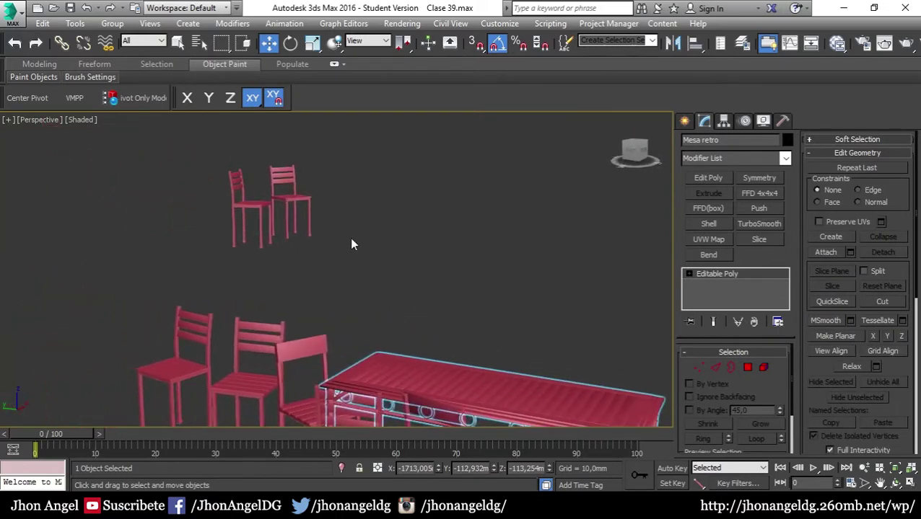
left_click(293, 236)
key("z")
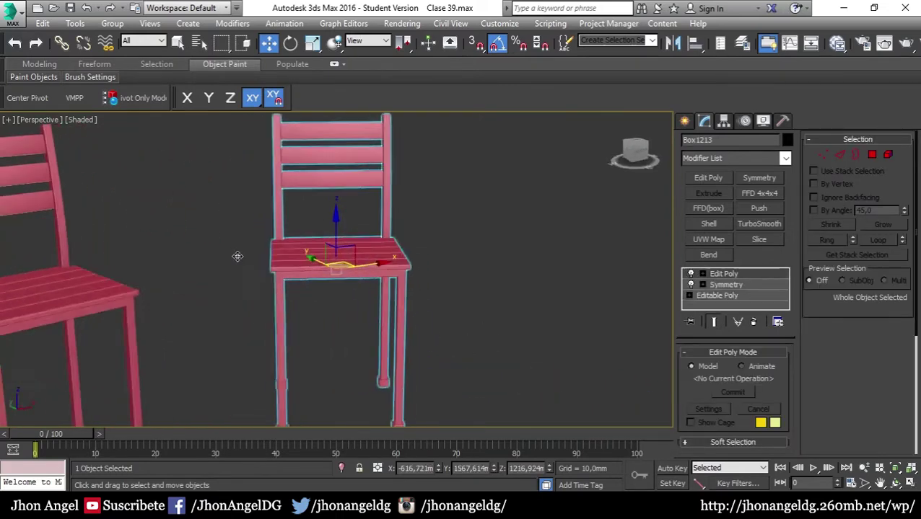
mouse_move(238, 257)
middle_mouse_down("alt")
mouse_move(195, 289)
mouse_move(271, 345)
mouse_move(318, 277)
mouse_move(247, 263)
mouse_move(456, 279)
mouse_move(477, 365)
mouse_move(196, 269)
mouse_move(366, 232)
middle_mouse_up("alt")
left_click(447, 344)
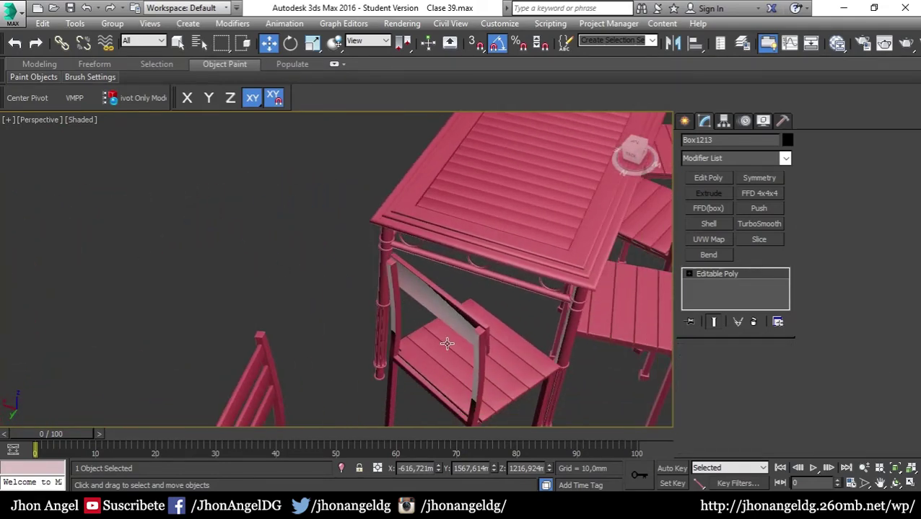
mouse_move(373, 345)
middle_mouse_down("alt")
mouse_move(289, 365)
mouse_move(266, 403)
middle_mouse_up("alt")
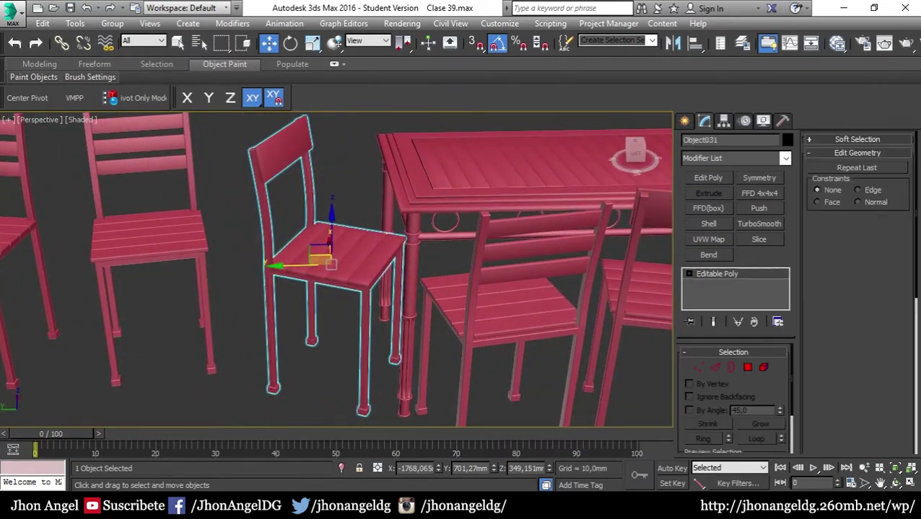
Check the dining set reference photo, then return to the 3D scene
left_click(271, 443)
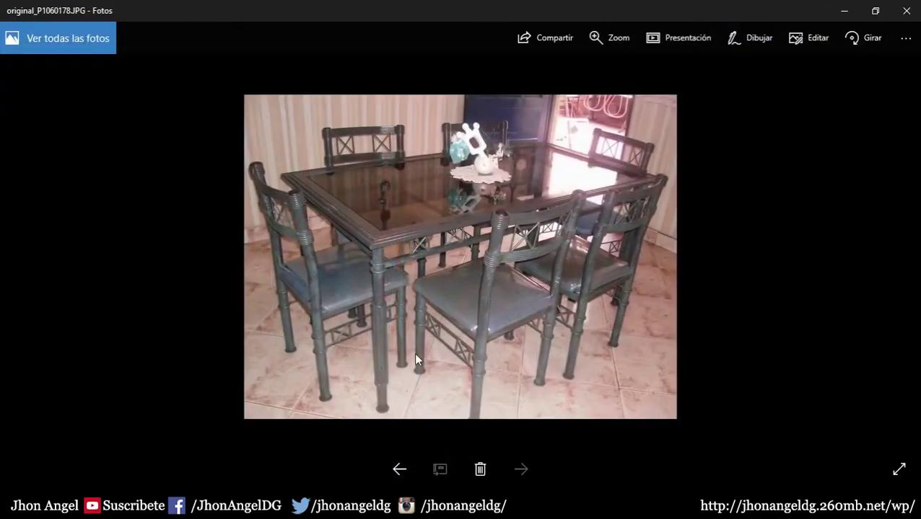
key("alt+Tab")
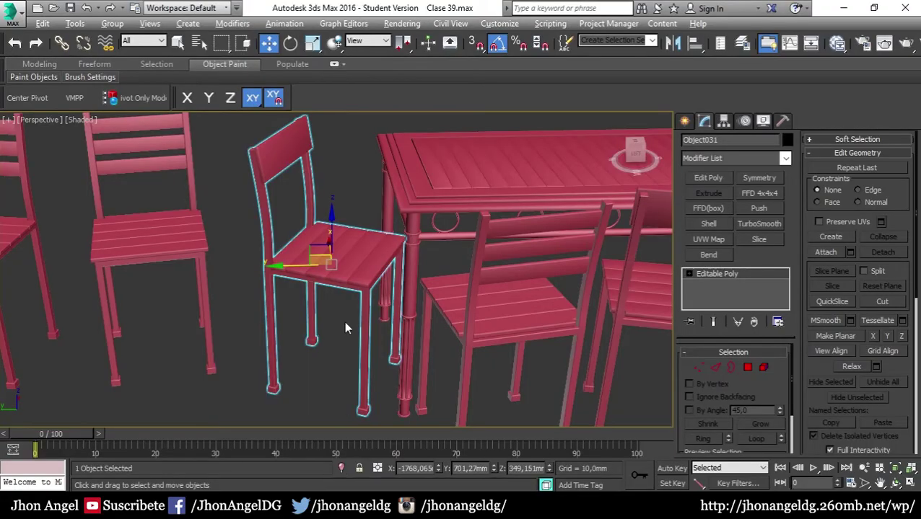
mouse_move(344, 329)
middle_mouse_down("alt")
mouse_move(240, 269)
mouse_move(98, 253)
middle_mouse_up("alt")
scroll(240, 268, "down", 3)
Isolate the retro table and show the previous iron-frame table reference photo
left_click(373, 230)
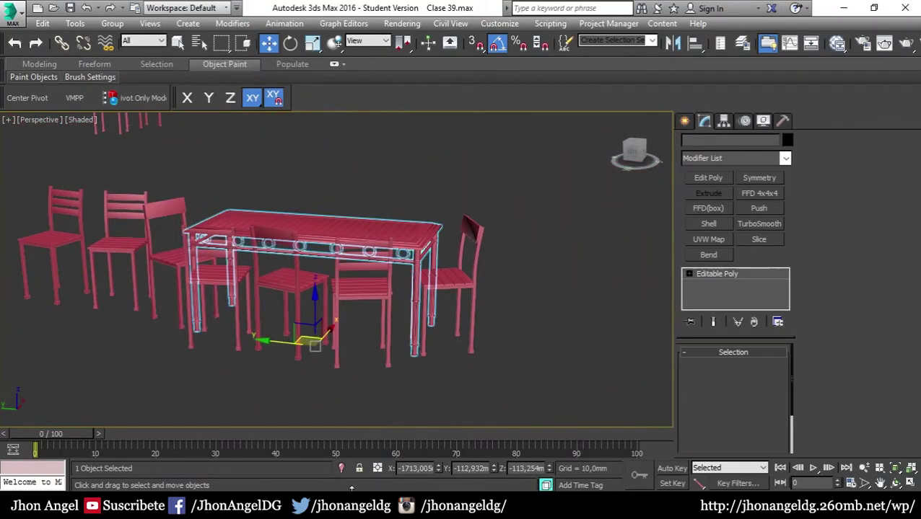
left_click(342, 468)
mouse_move(362, 396)
middle_mouse_down("alt")
mouse_move(347, 315)
mouse_move(357, 313)
middle_mouse_up("alt")
scroll(356, 313, "up", 2)
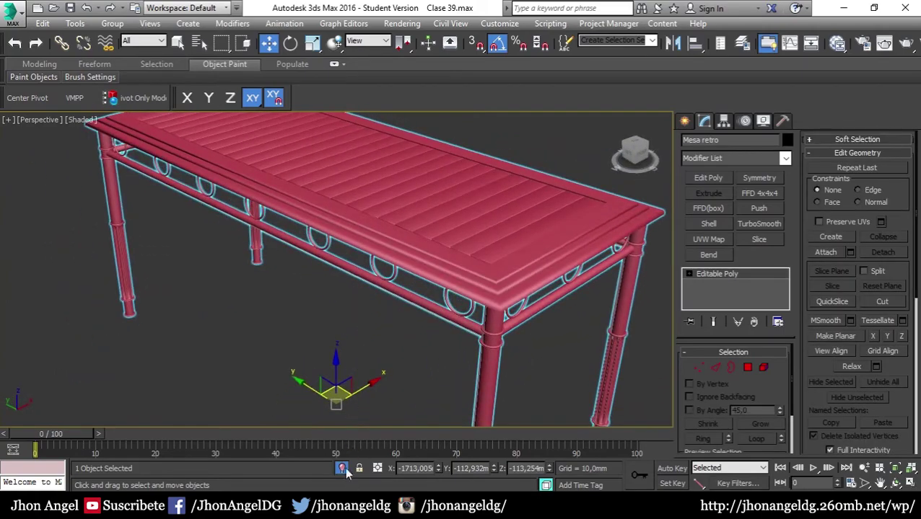
left_click(315, 455)
left_click(399, 469)
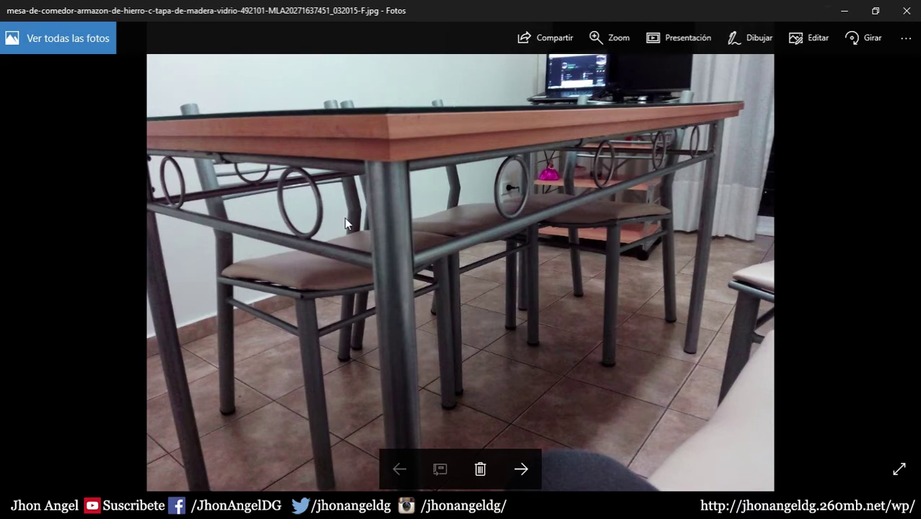
scroll(353, 209, "up", 2)
scroll(339, 295, "down", 2)
left_click(519, 468)
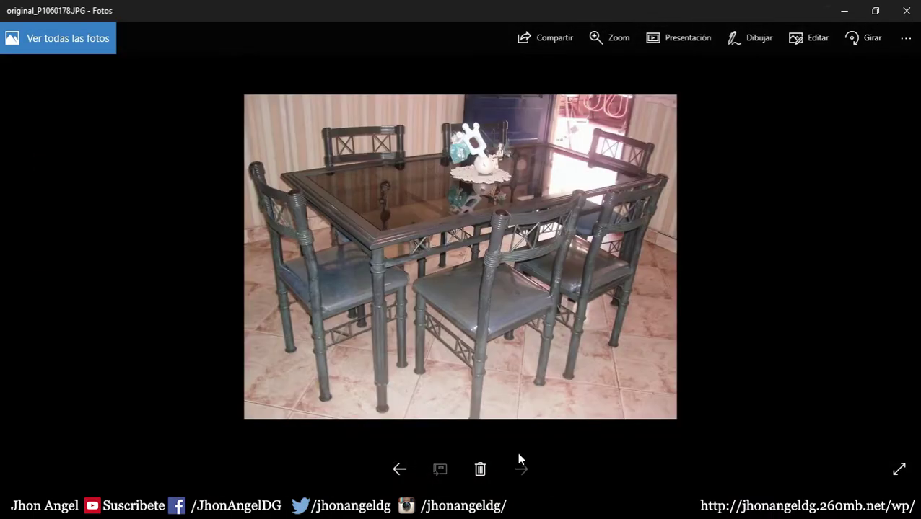
scroll(378, 245, "up", 2)
scroll(372, 252, "down", 1)
scroll(371, 251, "down", 1)
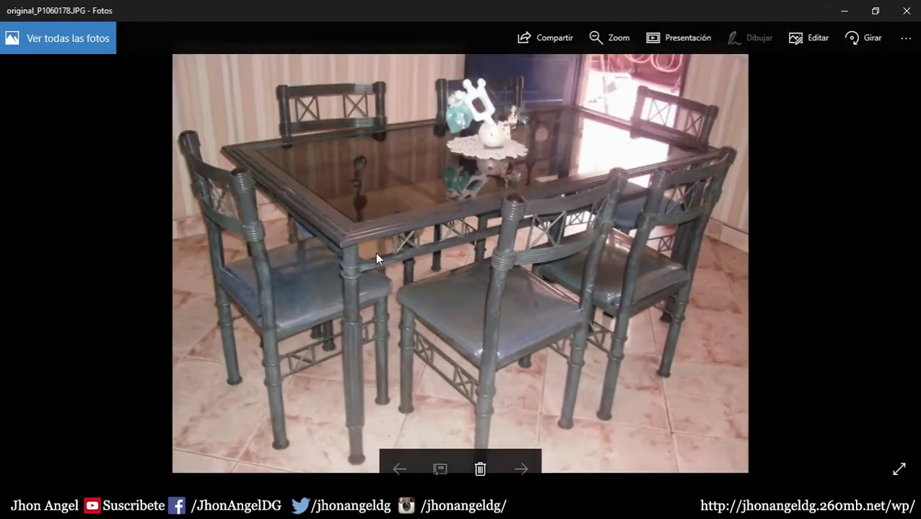
scroll(374, 251, "up", 1)
scroll(374, 251, "down", 1)
scroll(390, 303, "down", 1)
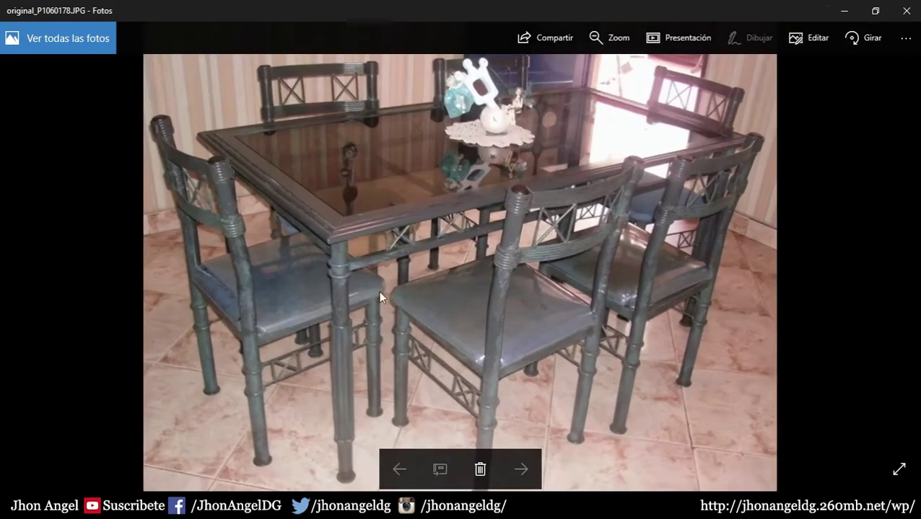
scroll(338, 323, "down", 1)
scroll(408, 327, "down", 1)
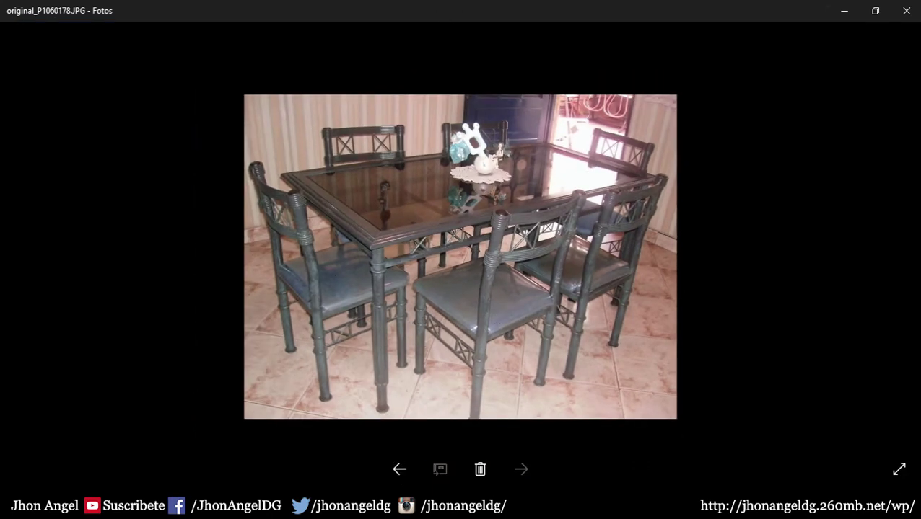
key("alt+Tab")
scroll(325, 335, "down", 2)
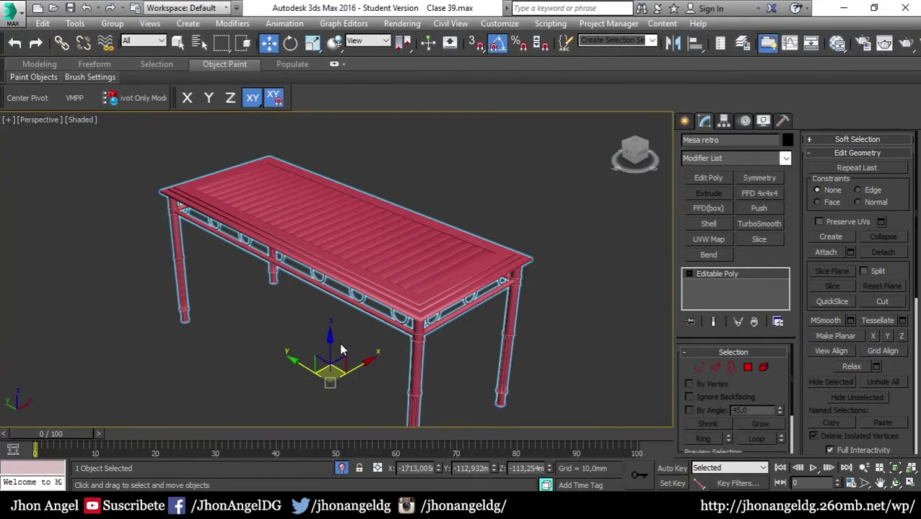
middle_click_drag(340, 349, 344, 321, "alt")
scroll(339, 320, "up", 4)
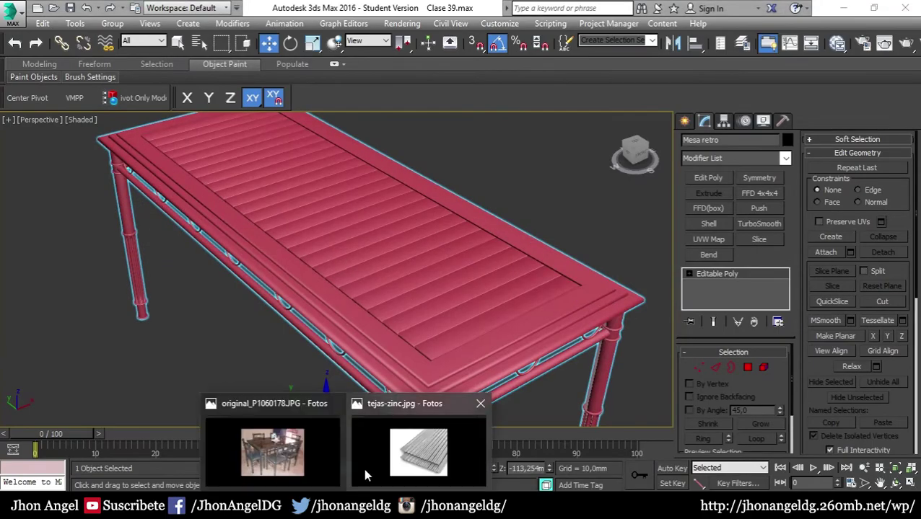
left_click(366, 462)
left_click(273, 453)
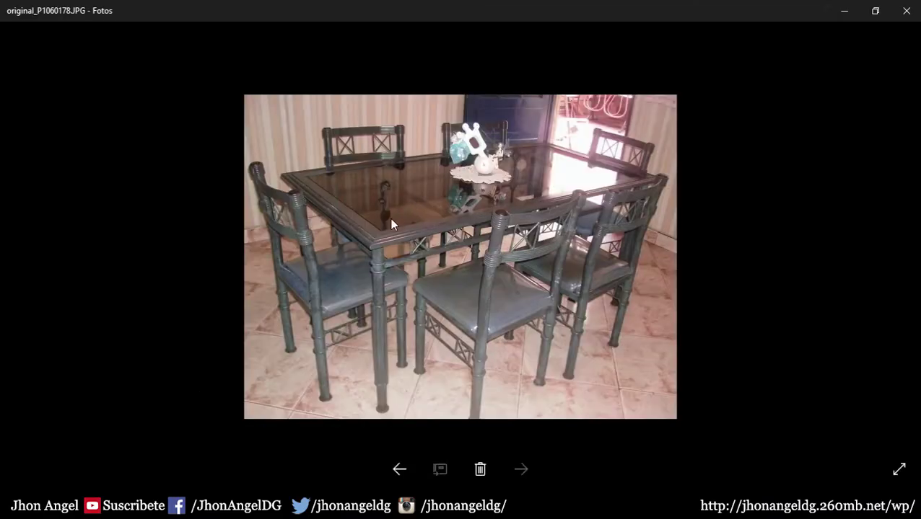
left_click(852, 15)
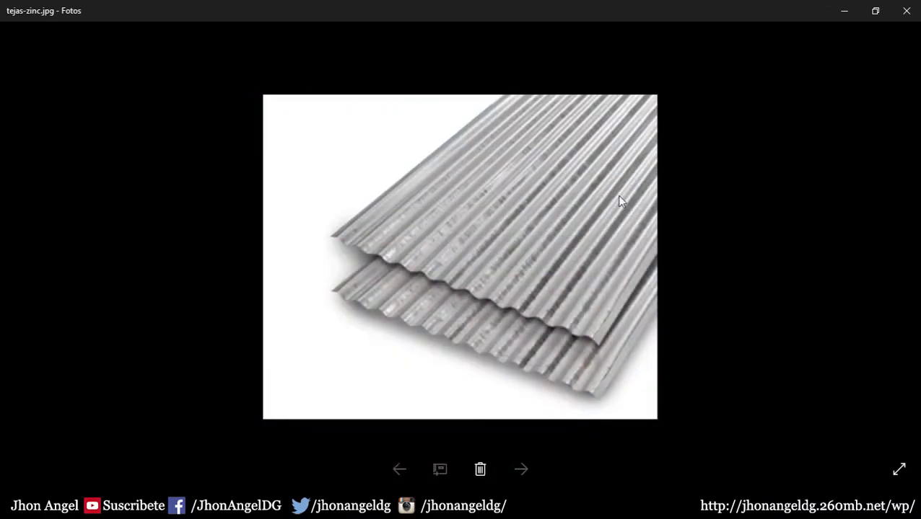
left_click(843, 10)
mouse_move(501, 217)
middle_mouse_down("alt")
mouse_move(488, 342)
mouse_move(626, 309)
mouse_move(470, 316)
middle_mouse_up("alt")
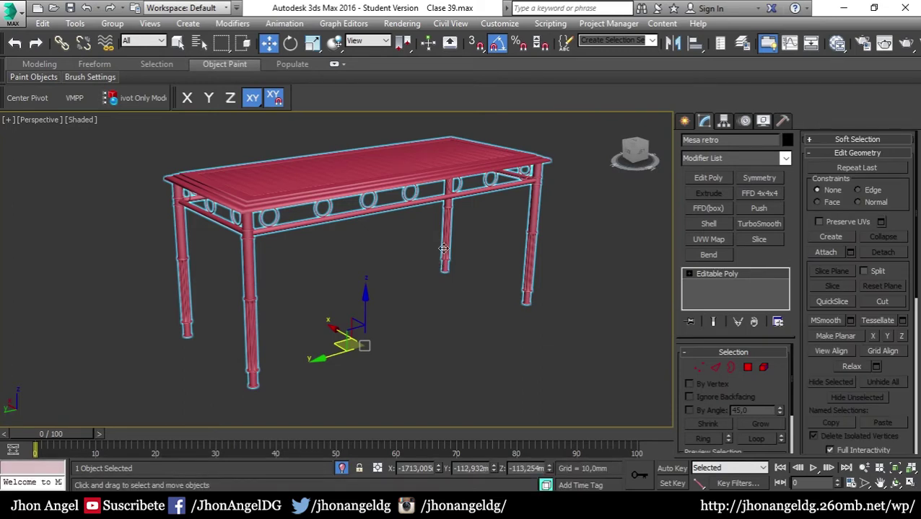
Open the material editor with M and drag it mostly off-screen
mouse_move(454, 242)
middle_mouse_down("alt")
mouse_move(240, 303)
mouse_move(462, 243)
mouse_move(376, 275)
mouse_move(380, 335)
mouse_move(372, 241)
mouse_move(385, 249)
middle_mouse_up("alt")
scroll(386, 250, "down", 4)
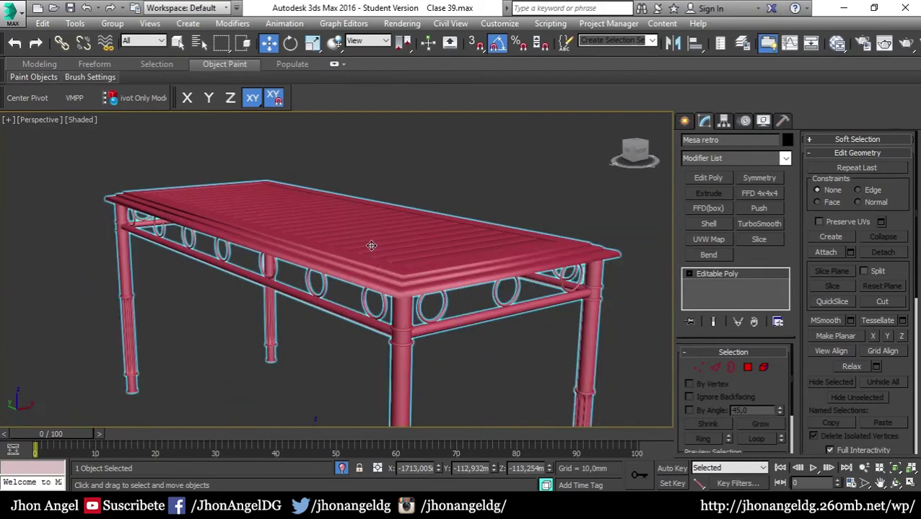
key("m")
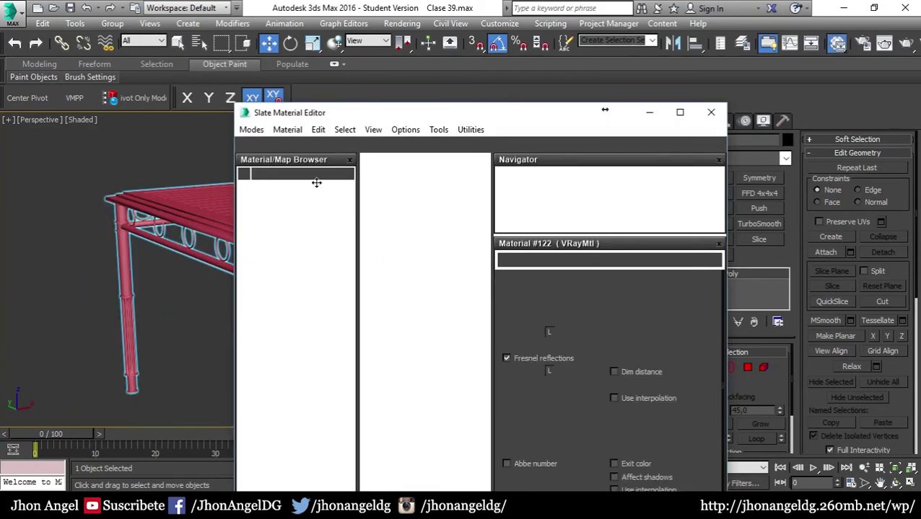
left_click(112, 23)
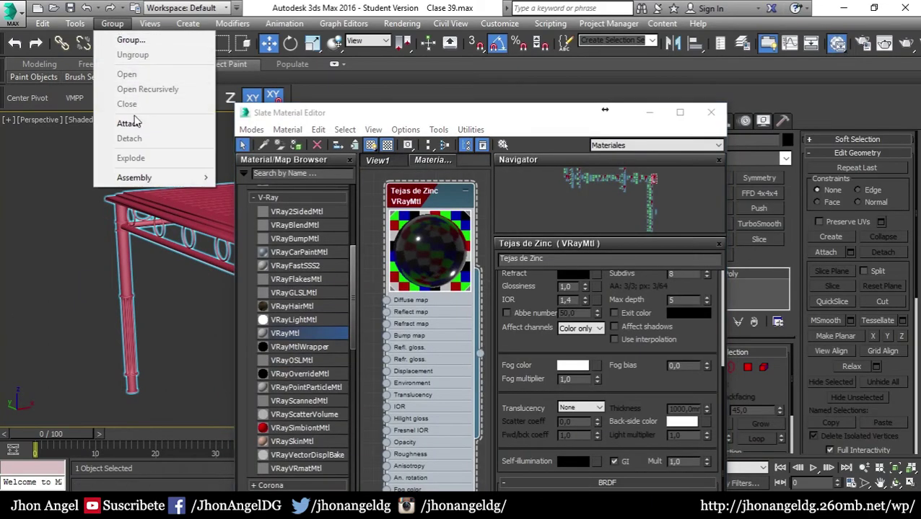
left_click(447, 119)
left_click_drag(448, 119, 0, 109)
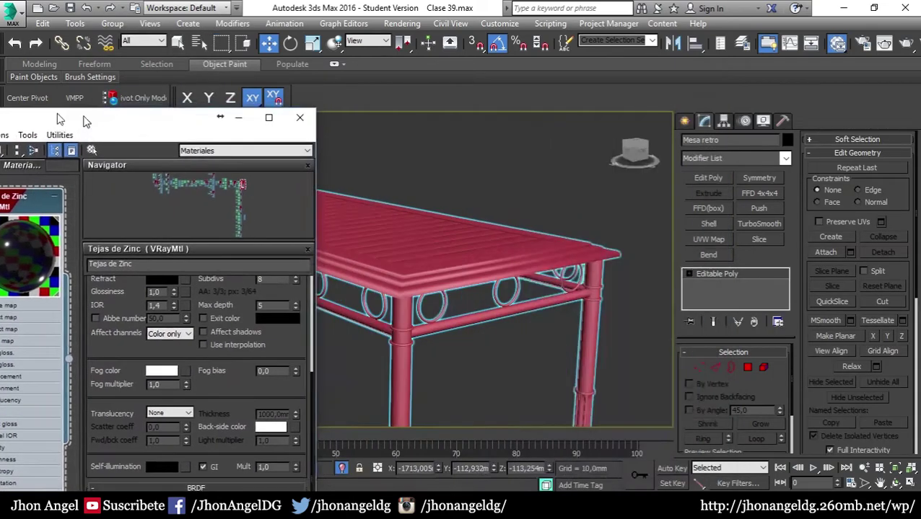
Select one table leg in Element mode and frame it with Z
left_click(763, 368)
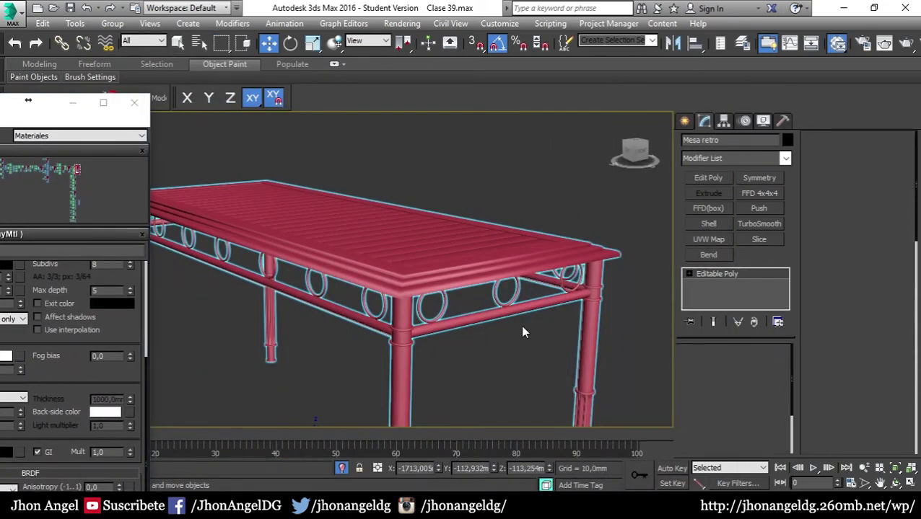
left_click(597, 300)
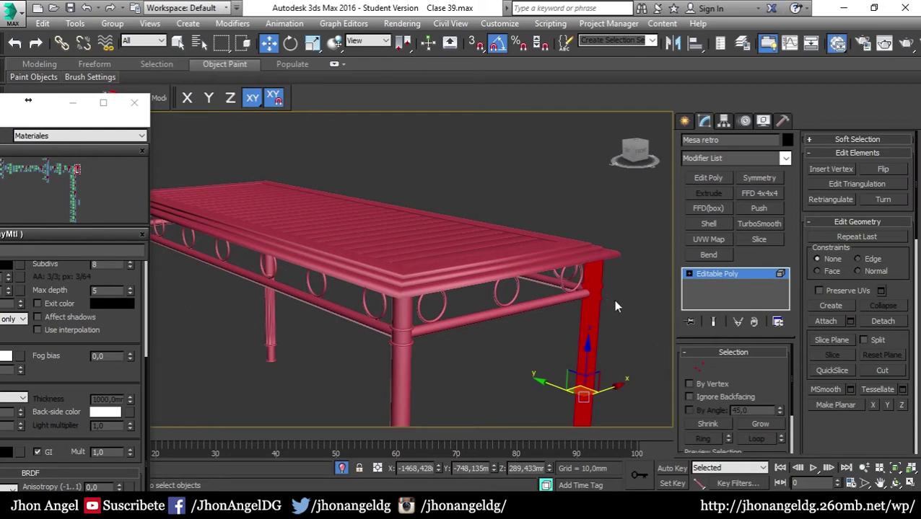
key("z")
mouse_move(458, 301)
middle_mouse_down("alt")
mouse_move(456, 315)
mouse_move(522, 372)
mouse_move(405, 312)
mouse_move(410, 341)
mouse_move(619, 313)
middle_mouse_up("alt")
Detach the slatted tabletop element from the iron frame into its own object
left_click(409, 344)
scroll(409, 345, "down", 3)
scroll(404, 327, "down", 5)
left_click(883, 322)
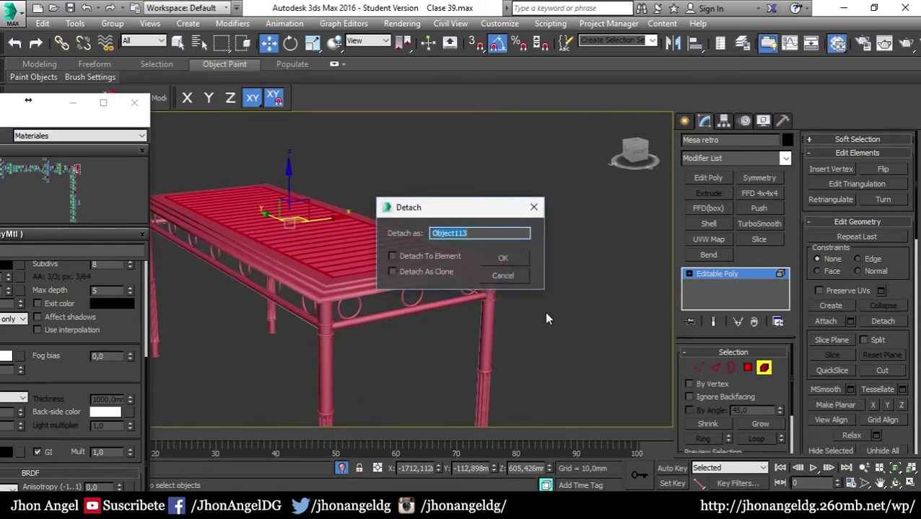
left_click(493, 261)
mouse_move(383, 294)
middle_mouse_down()
mouse_move(472, 240)
mouse_move(474, 283)
mouse_move(490, 240)
middle_mouse_up()
left_click(473, 240)
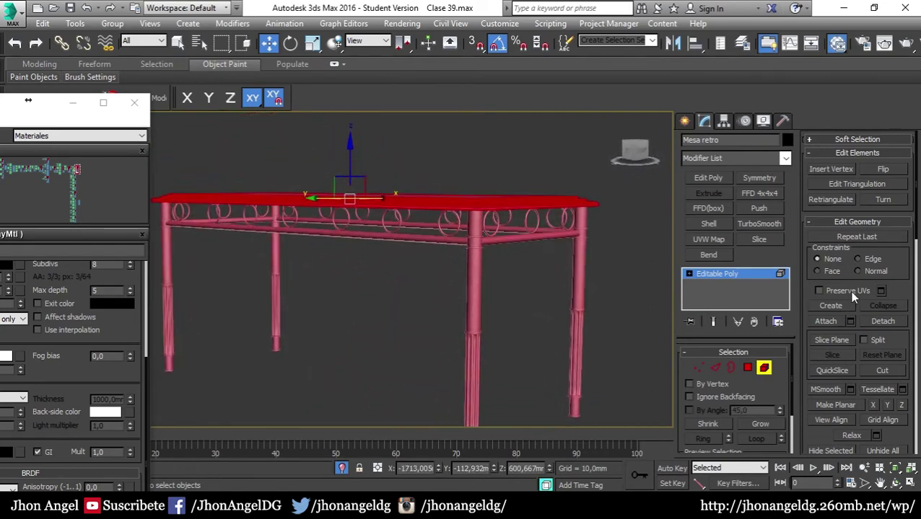
left_click(885, 326)
left_click(502, 258)
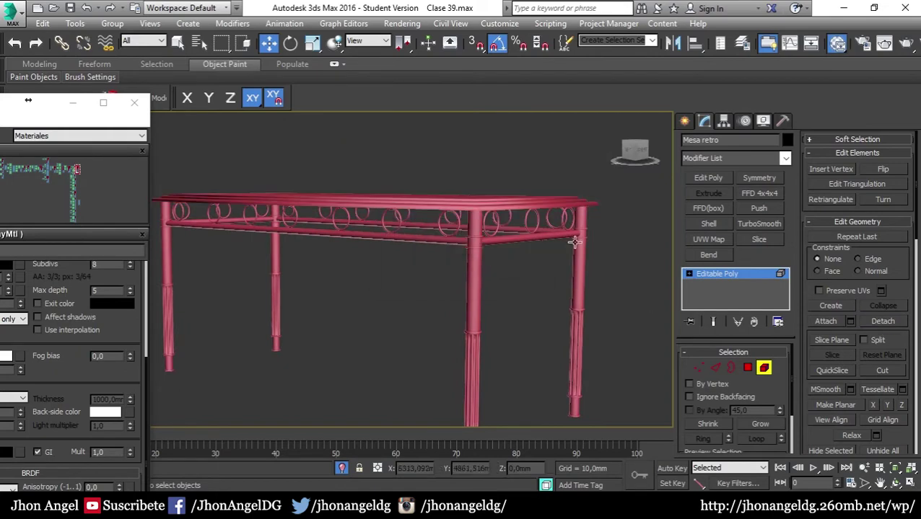
Select the iron table frame and compare it with the dining set reference photo
left_click(649, 288)
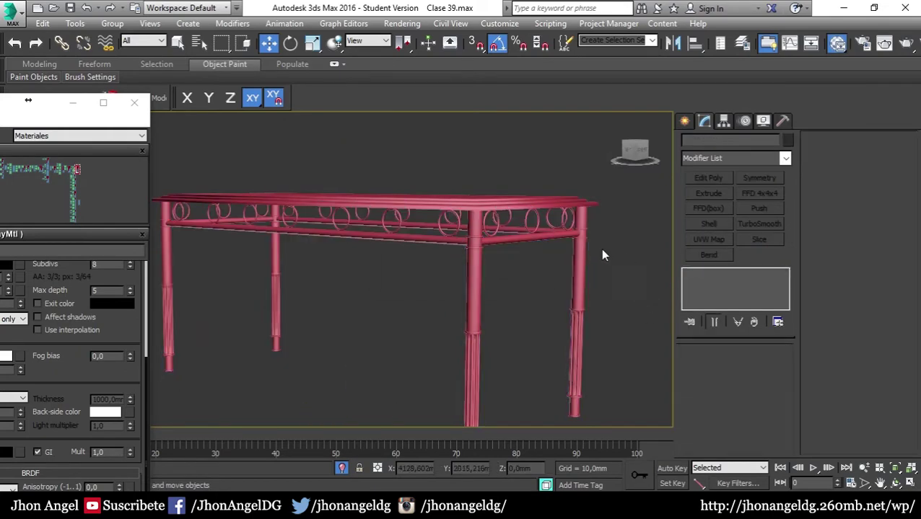
left_click(559, 220)
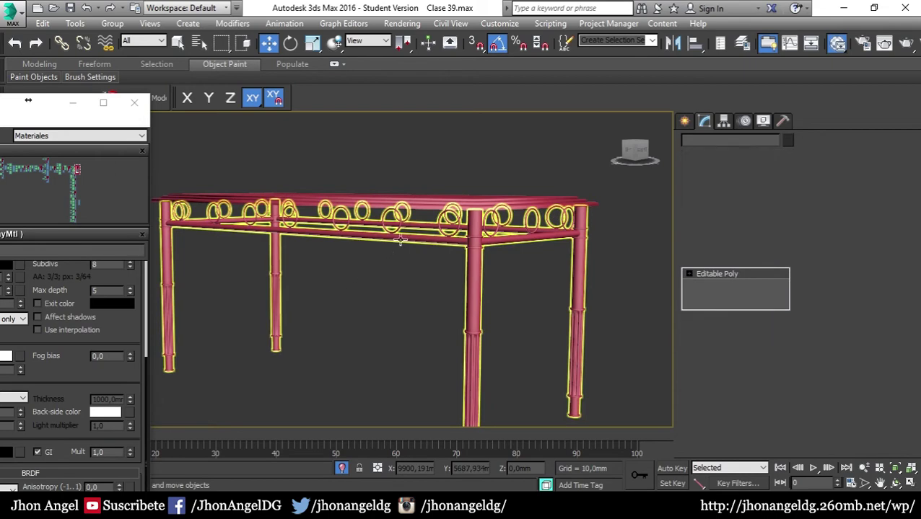
mouse_move(339, 280)
middle_mouse_down()
mouse_move(483, 181)
mouse_move(432, 238)
middle_mouse_up()
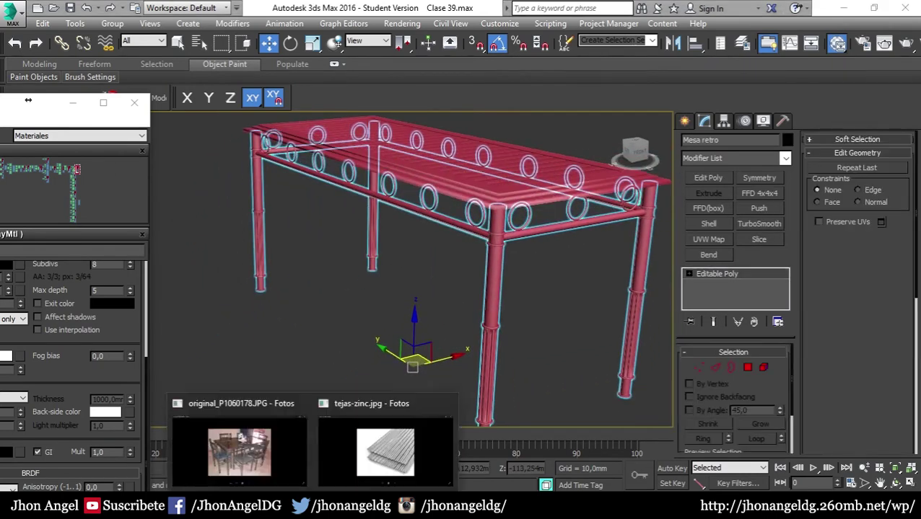
left_click(269, 469)
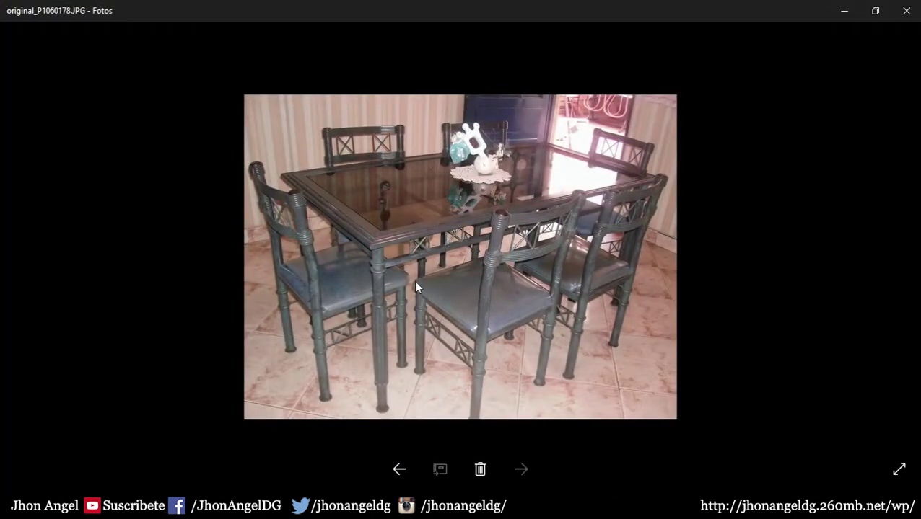
left_click(853, 20)
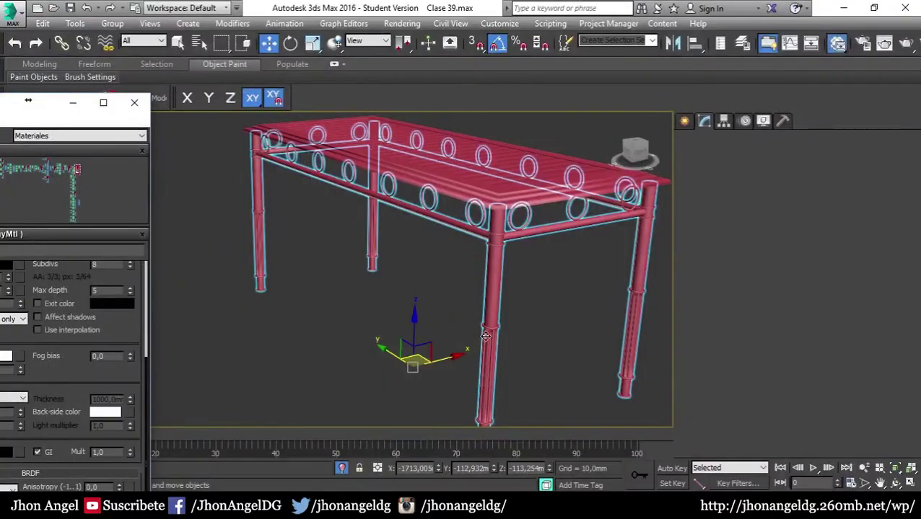
Drag the Slate Material Editor back to centre and maximize it
scroll(486, 336, "up", 5)
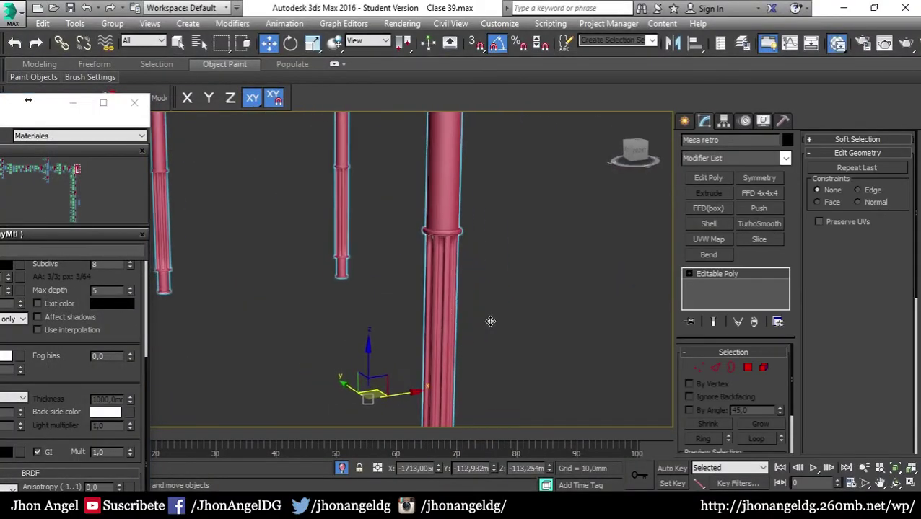
scroll(489, 321, "down", 3)
scroll(477, 308, "down", 2)
scroll(475, 300, "down", 2)
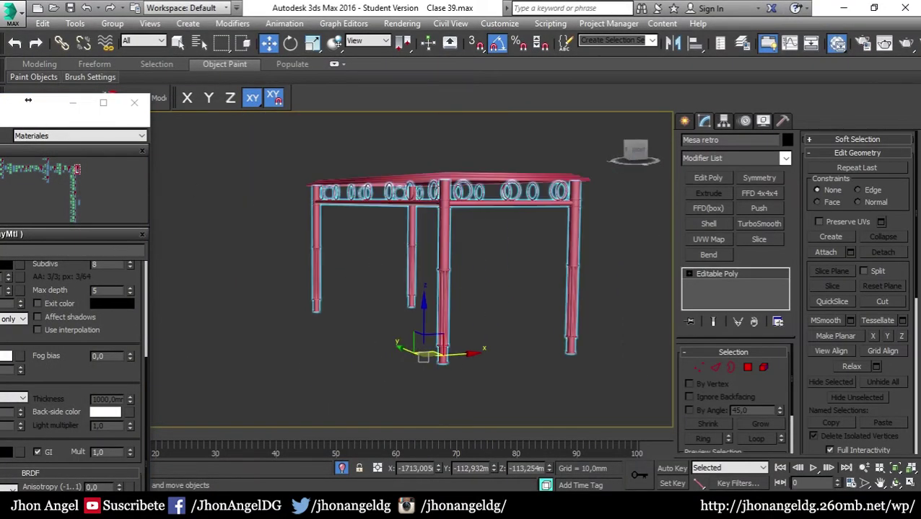
mouse_move(43, 102)
left_mouse_down()
mouse_move(623, 57)
mouse_move(536, 60)
left_mouse_up()
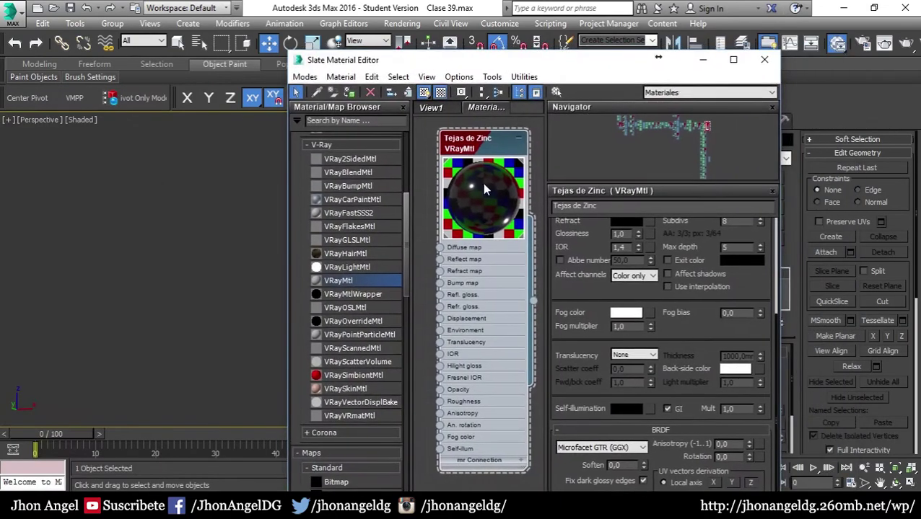
double_click(500, 64)
Pan and zoom the maximized Slate node view to survey the whole material network
mouse_move(324, 179)
middle_mouse_down()
mouse_move(319, 197)
mouse_move(534, 213)
middle_mouse_up()
scroll(356, 191, "up", 2)
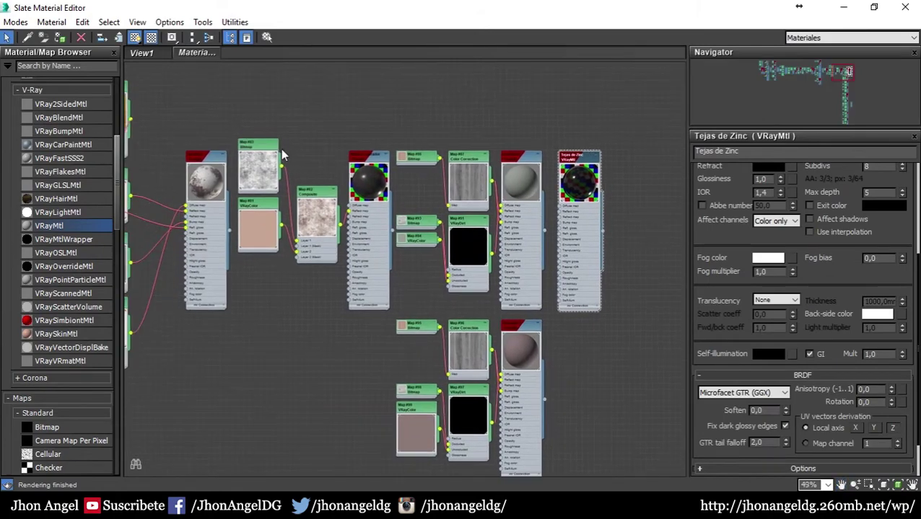
scroll(356, 191, "up", 2)
scroll(355, 192, "up", 1)
mouse_move(212, 277)
middle_mouse_down()
mouse_move(291, 274)
mouse_move(491, 237)
middle_mouse_up()
middle_click_drag(568, 216, 345, 250)
scroll(317, 197, "down", 2)
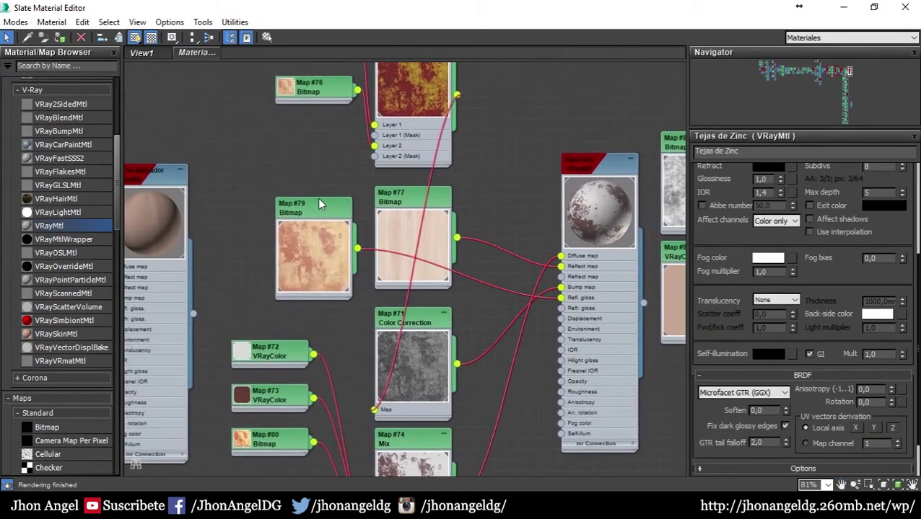
scroll(318, 198, "down", 1)
mouse_move(317, 197)
middle_mouse_down()
mouse_move(382, 298)
mouse_move(468, 307)
mouse_move(486, 287)
mouse_move(423, 274)
middle_mouse_up()
scroll(383, 298, "down", 3)
scroll(485, 287, "up", 3)
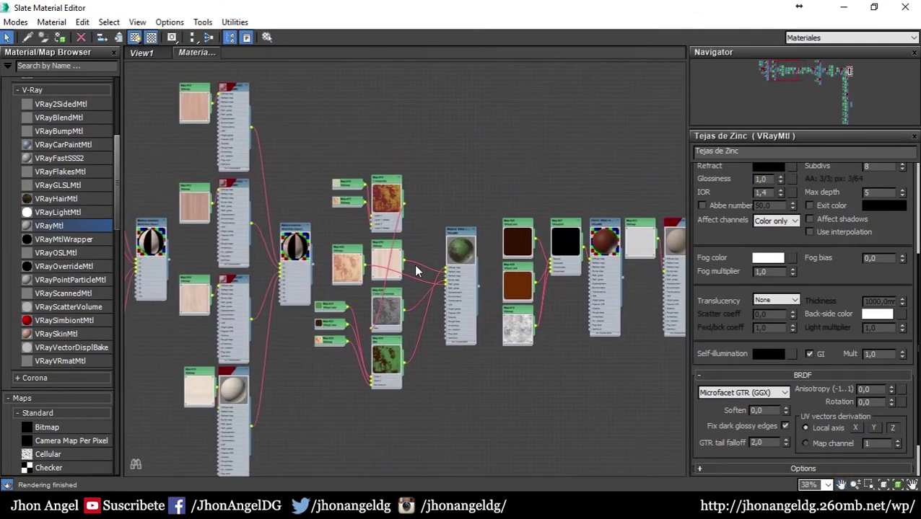
middle_click_drag(368, 379, 513, 367)
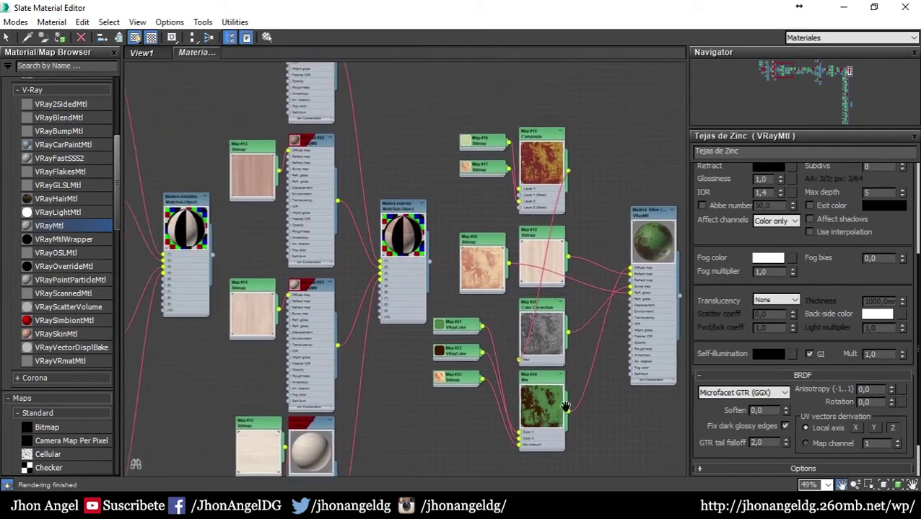
scroll(421, 218, "down", 3)
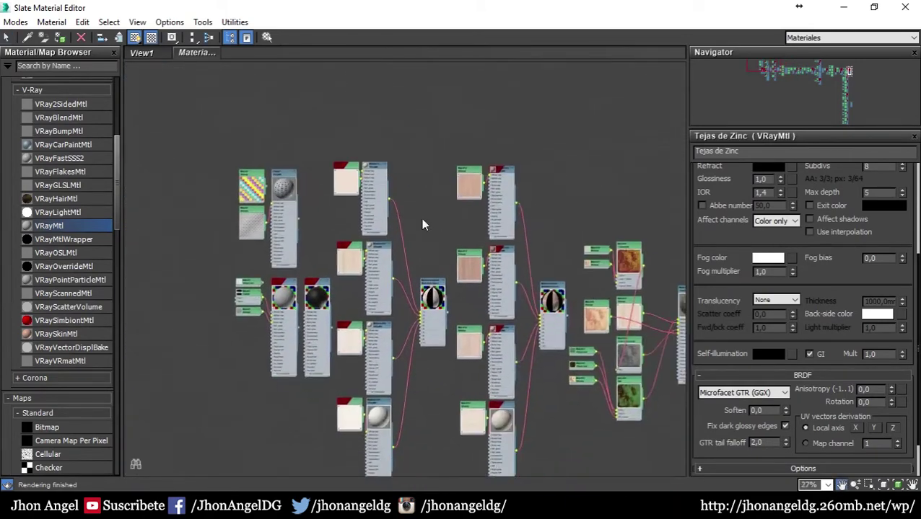
middle_click_drag(420, 218, 351, 214)
scroll(351, 214, "up", 4)
scroll(349, 209, "up", 3)
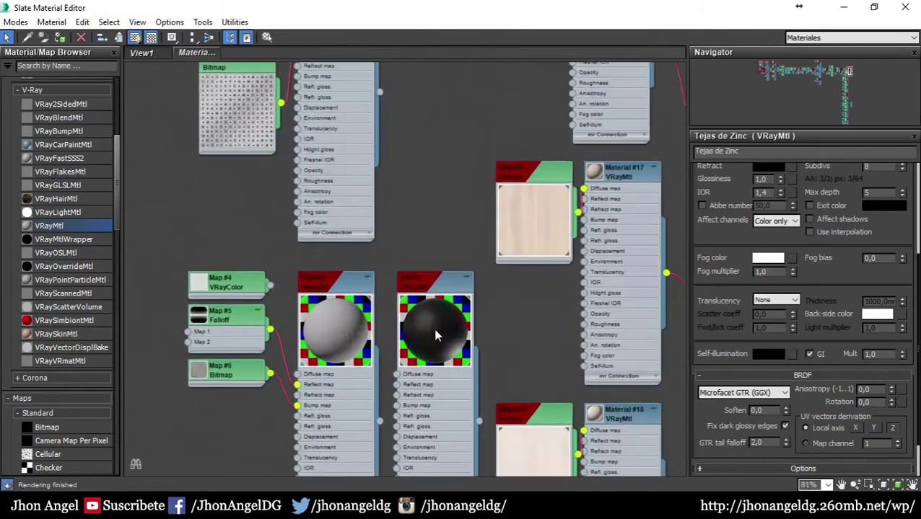
scroll(440, 327, "up", 2)
scroll(440, 327, "down", 3)
scroll(499, 292, "down", 3)
scroll(502, 299, "down", 5)
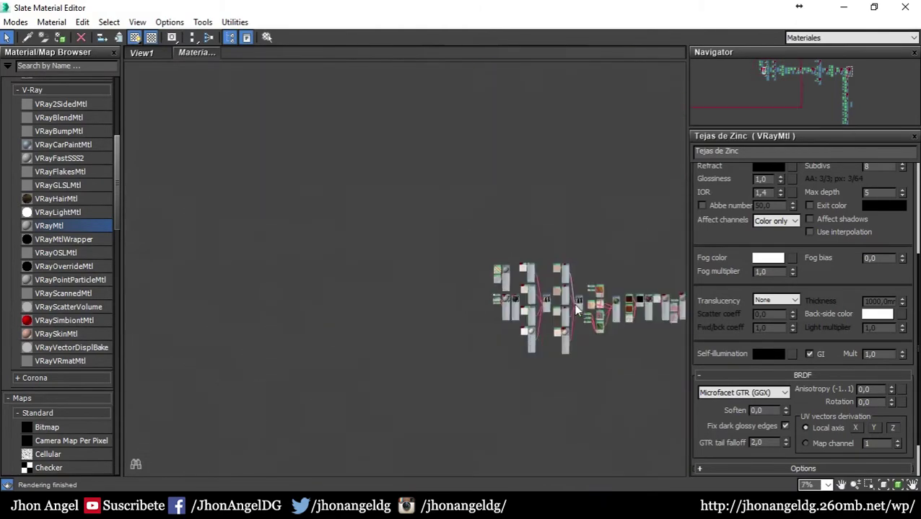
scroll(339, 262, "up", 2)
scroll(339, 261, "up", 3)
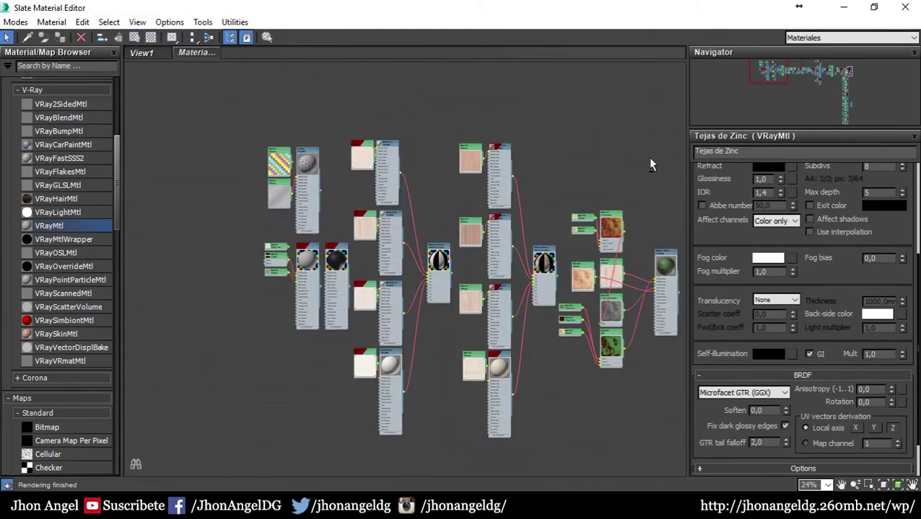
Drag the dark VRayMtl node toward the right side of the graph
left_click(335, 267)
left_click_drag(336, 267, 630, 137)
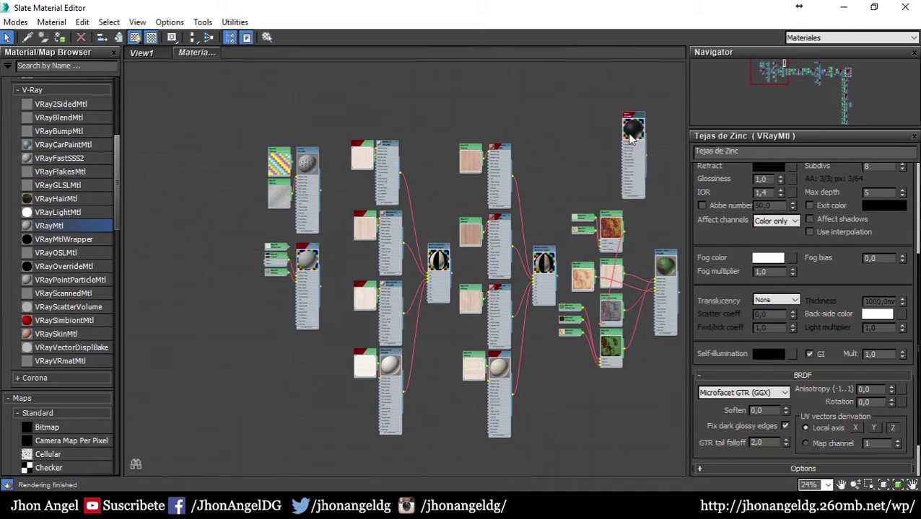
key("ctrl+z")
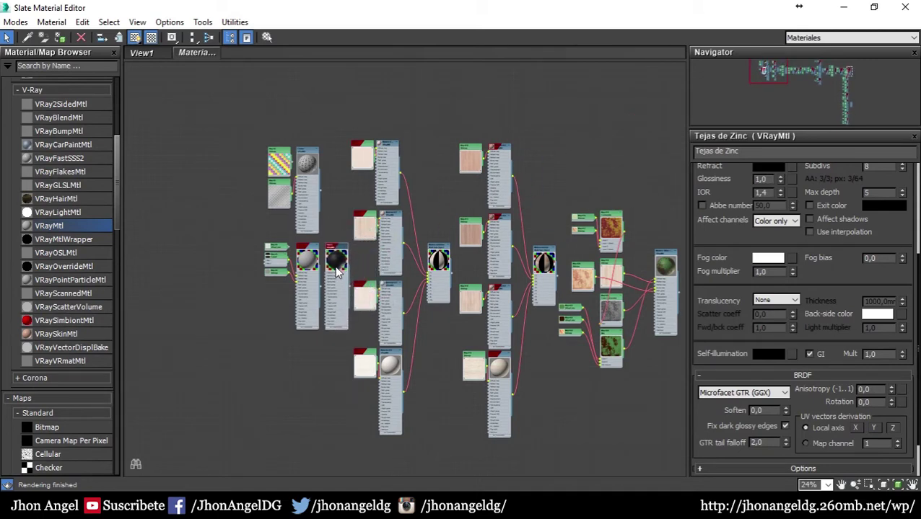
key("ctrl+y")
left_click_drag(332, 267, 357, 252)
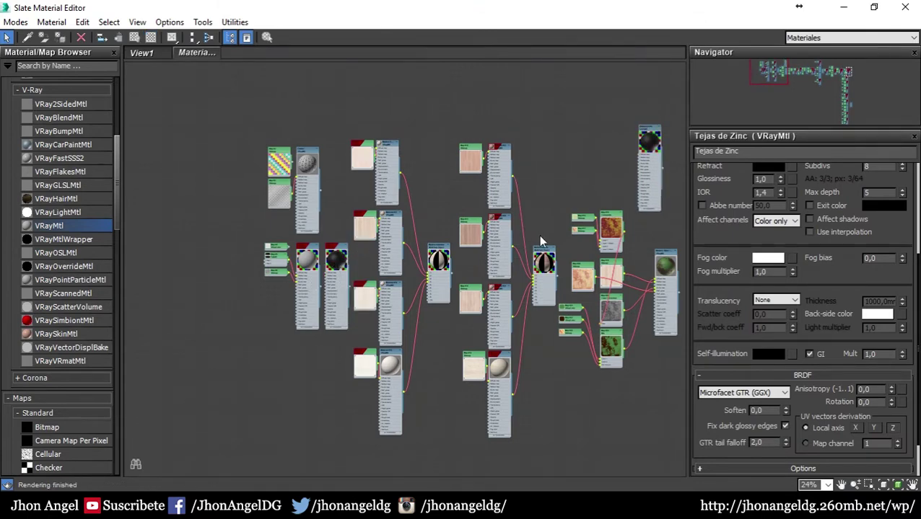
middle_click_drag(624, 207, 394, 254)
left_click_drag(415, 197, 550, 208)
left_click_drag(420, 184, 615, 230)
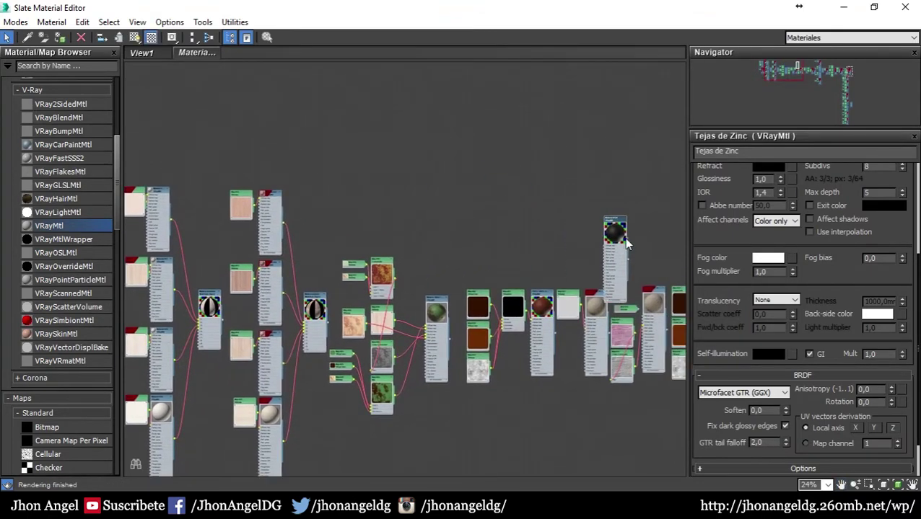
Lay out all nodes horizontally and park the new VRayMtl at the graph's right end
key("l")
middle_click_drag(570, 190, 225, 190)
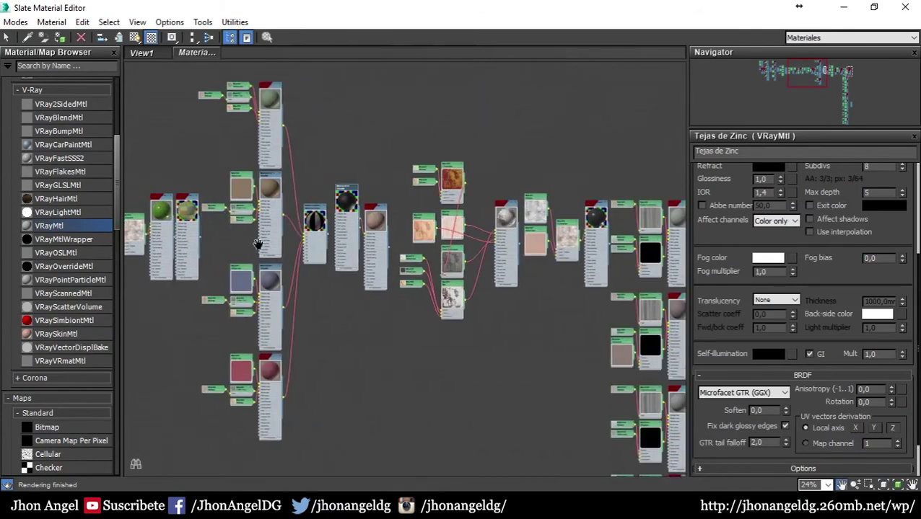
mouse_move(318, 209)
left_mouse_down()
mouse_move(349, 186)
mouse_move(662, 201)
left_mouse_up()
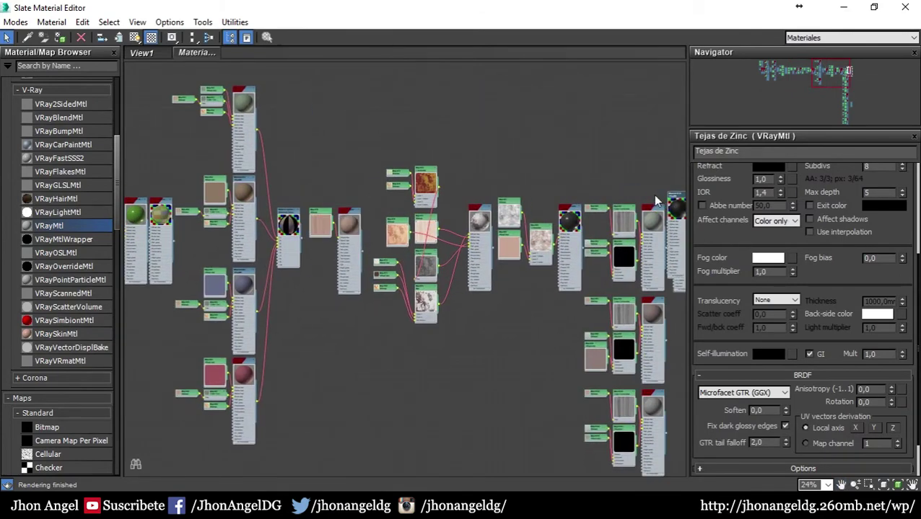
middle_click_drag(662, 201, 334, 203)
left_click_drag(334, 203, 365, 195)
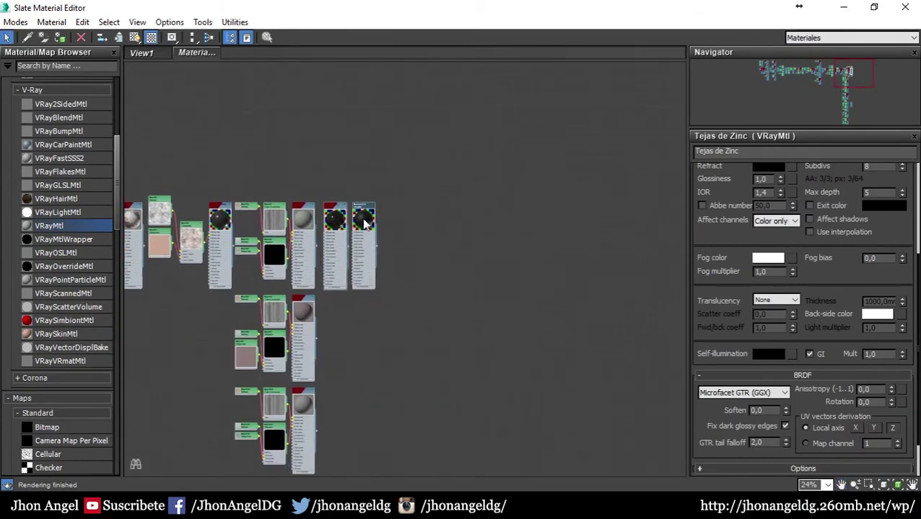
scroll(342, 188, "up", 2)
Rename Material #124 to 'Mesa Retro - Hierro', correcting a stray typed character
scroll(341, 188, "up", 2)
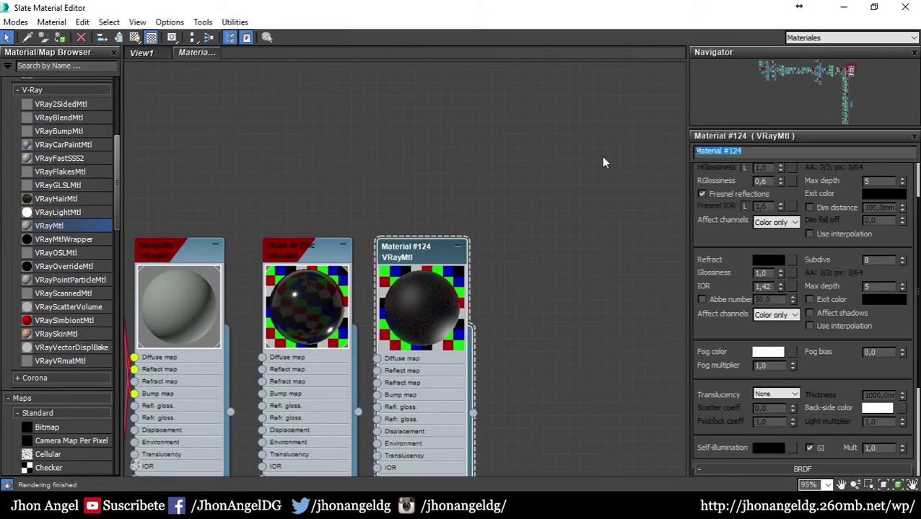
type("Mesa retro -")
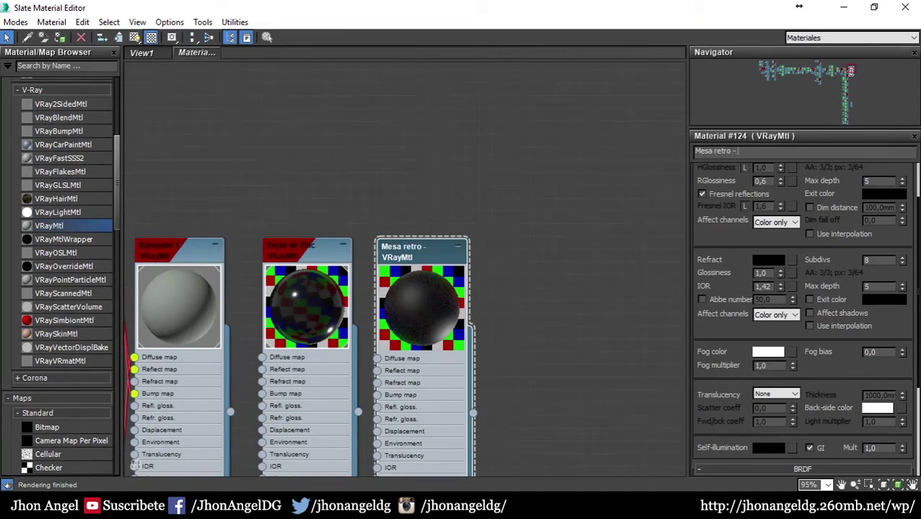
type("}")
key("BackSpace")
type("}")
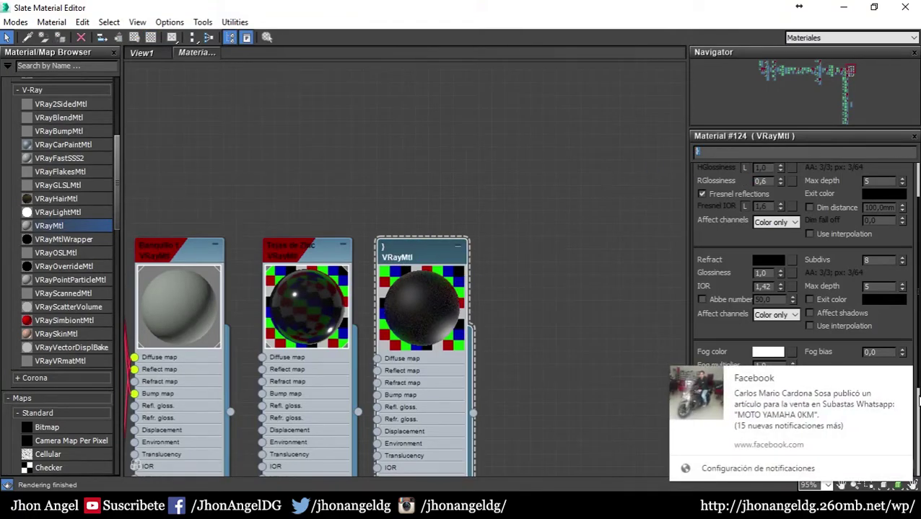
left_click(902, 377)
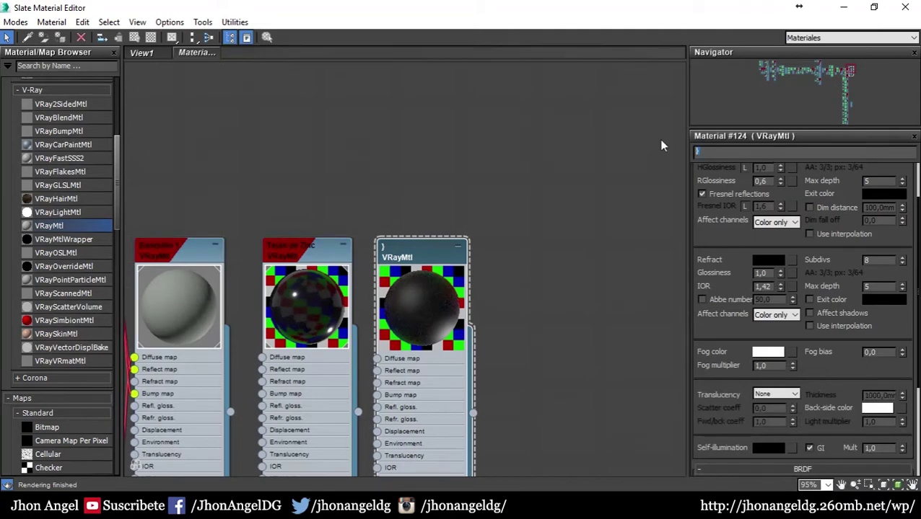
type("Mesa Retro - Hie")
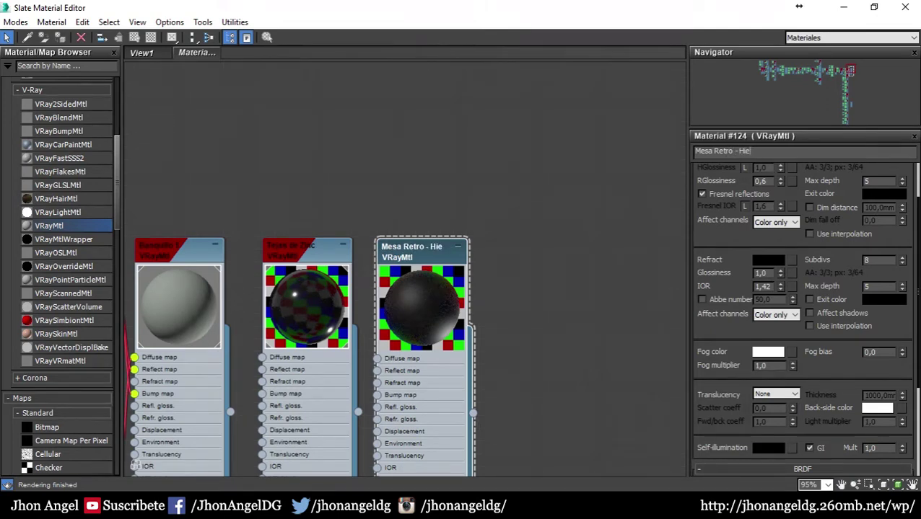
type("rro")
key("Return")
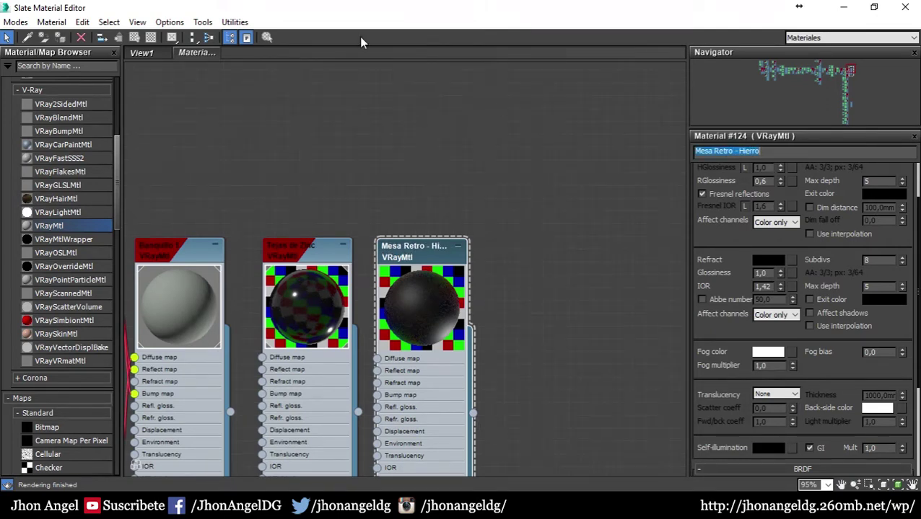
Close the material editor and orbit around the table, selecting its frame object
left_click(905, 6)
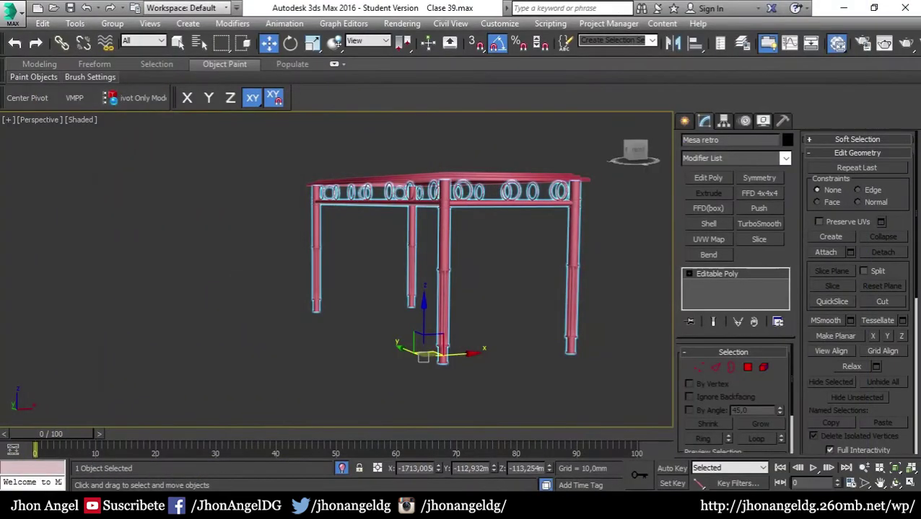
middle_click_drag(583, 351, 548, 325, "alt")
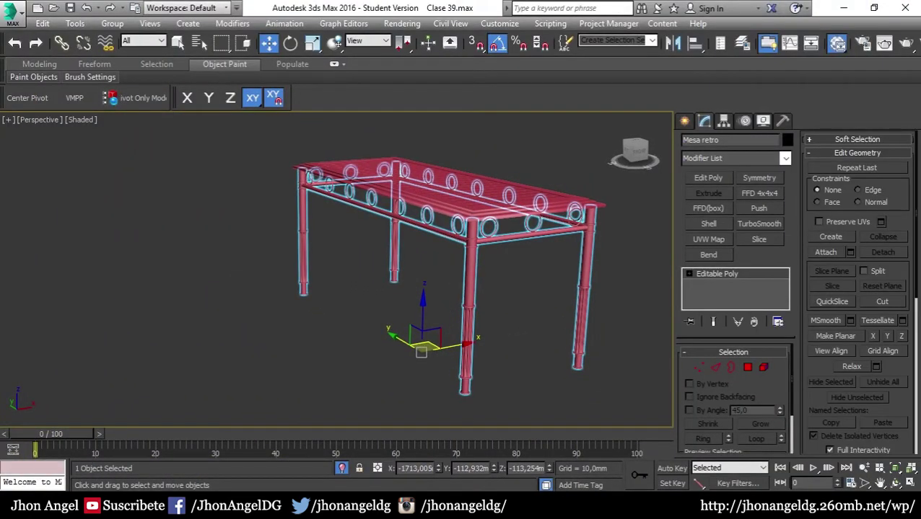
left_click(343, 291)
mouse_move(355, 315)
middle_mouse_down("alt")
mouse_move(415, 294)
mouse_move(557, 290)
mouse_move(386, 290)
mouse_move(327, 263)
middle_mouse_up("alt")
scroll(327, 263, "up", 5)
left_click(404, 188)
mouse_move(411, 288)
middle_mouse_down("alt")
mouse_move(425, 321)
mouse_move(411, 310)
mouse_move(491, 265)
mouse_move(436, 289)
middle_mouse_up("alt")
scroll(481, 269, "down", 2)
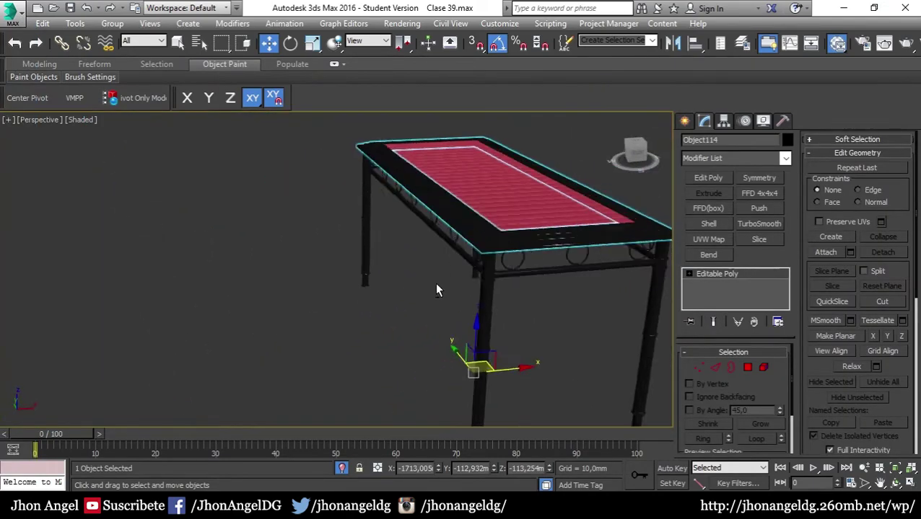
Browse the reference table photos in the photo viewer, then return to 3ds Max
left_click(357, 446)
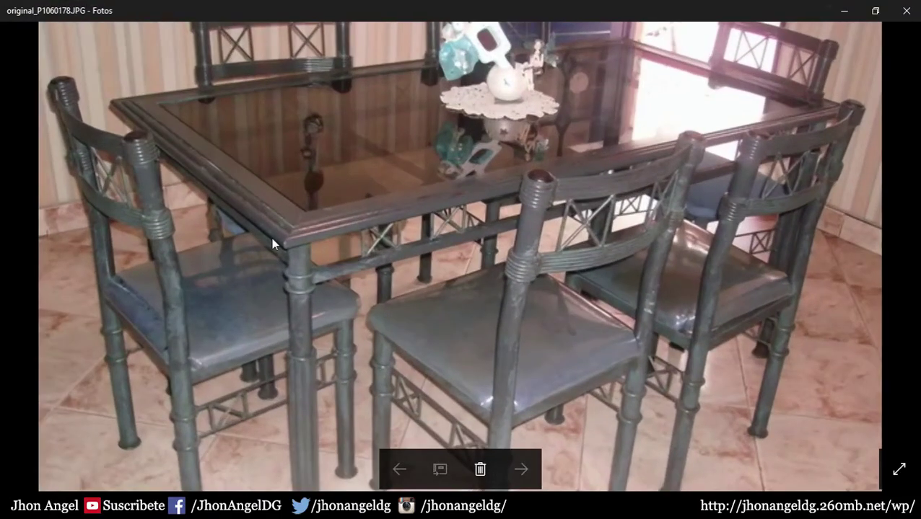
key("Right")
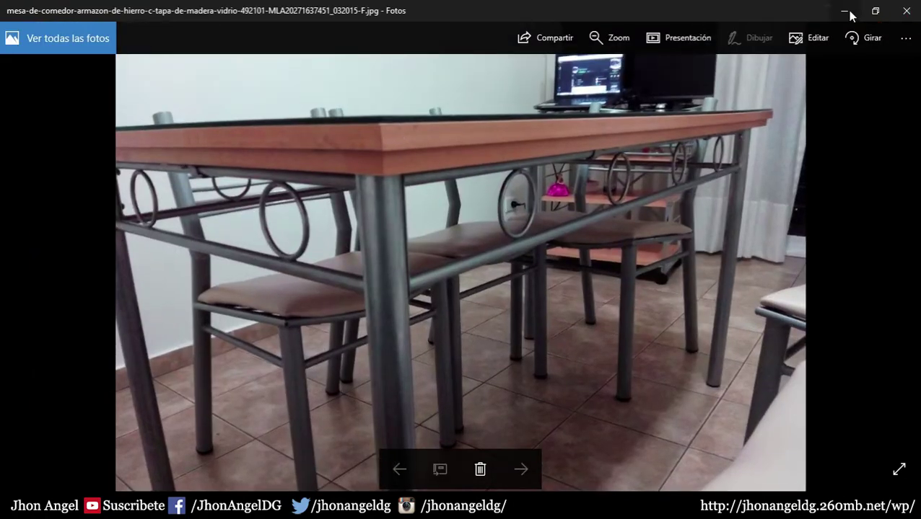
left_click(849, 13)
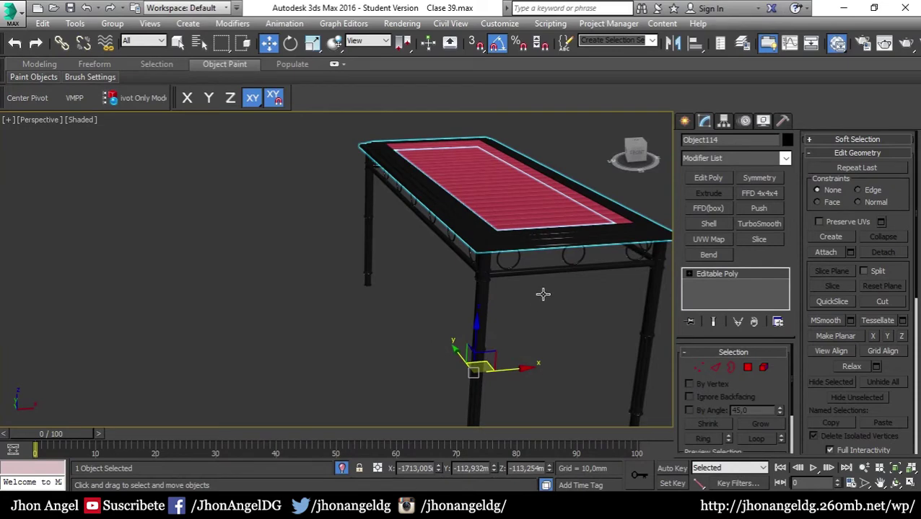
Reselect the red tabletop and reopen the Slate Material Editor maximized
key("ctrl+z")
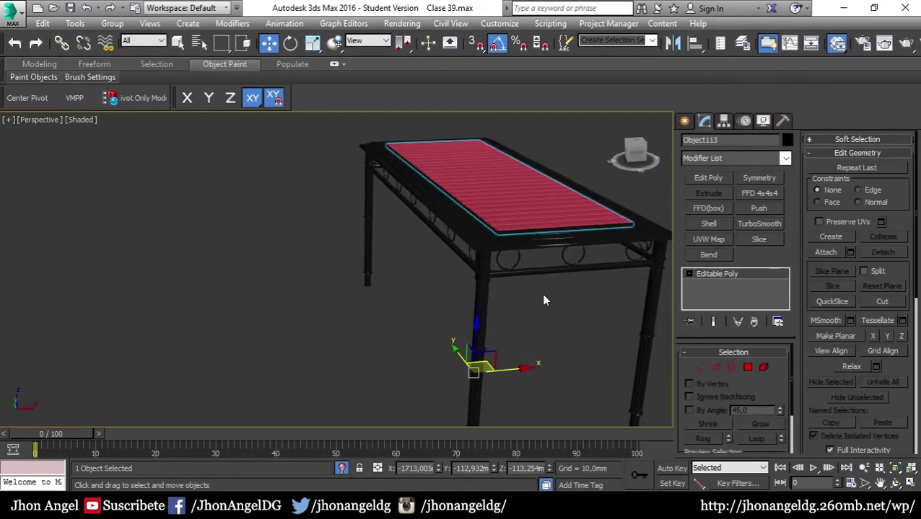
key("m")
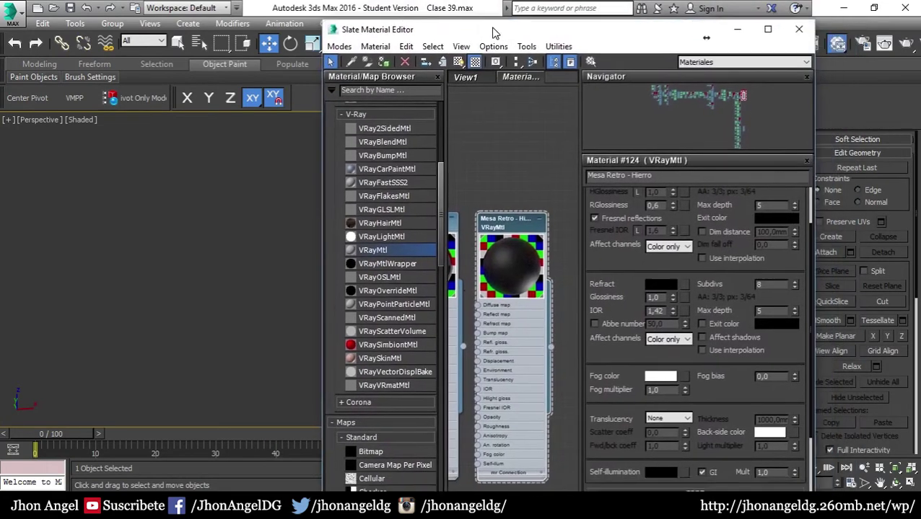
double_click(523, 30)
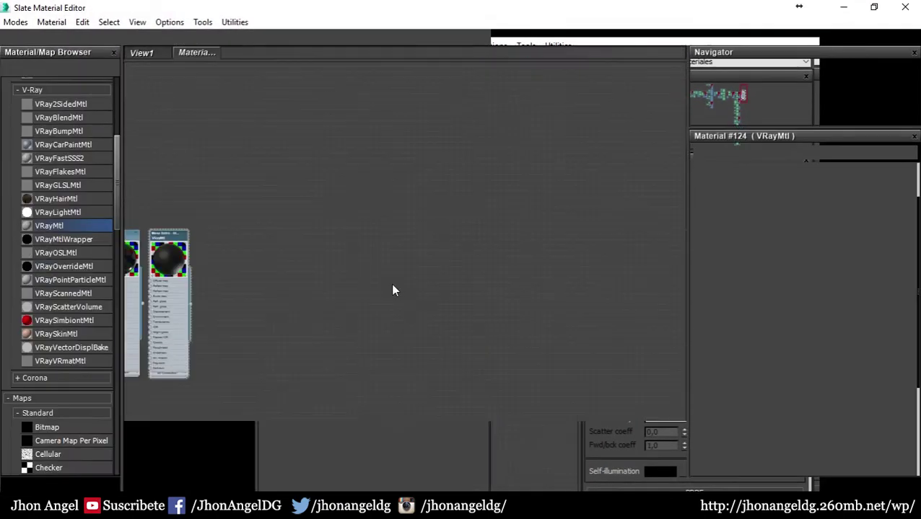
scroll(507, 258, "up", 3)
scroll(507, 257, "up", 2)
scroll(552, 242, "up", 2)
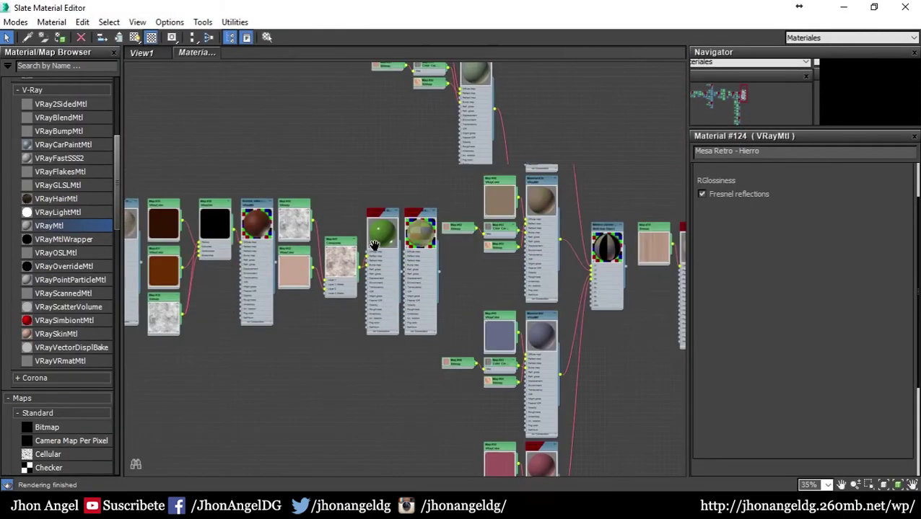
scroll(469, 238, "up", 2)
scroll(429, 232, "up", 1)
scroll(426, 230, "up", 2)
scroll(423, 227, "up", 1)
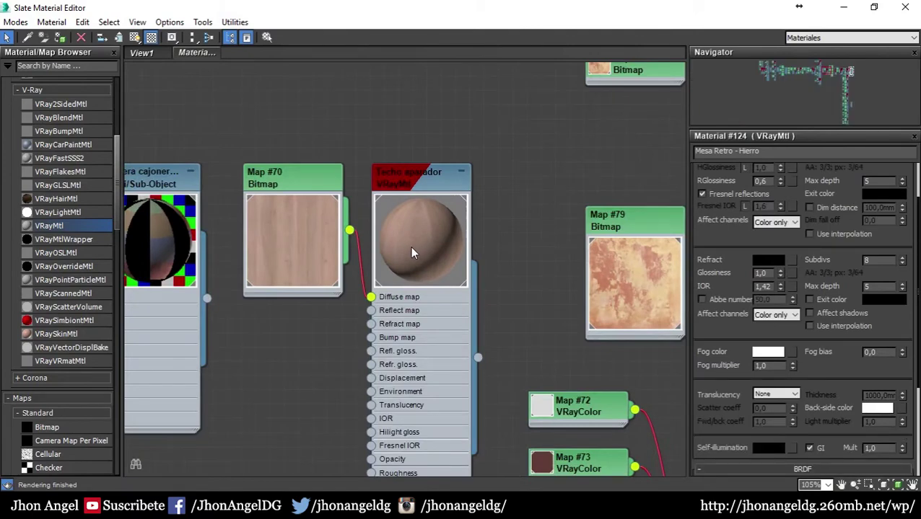
Pan and zoom the graph to bring the Multi/Sub-Object and Mesa Retro - Hierro nodes into view
scroll(389, 220, "down", 2)
scroll(389, 221, "down", 2)
middle_click_drag(130, 224, 505, 252)
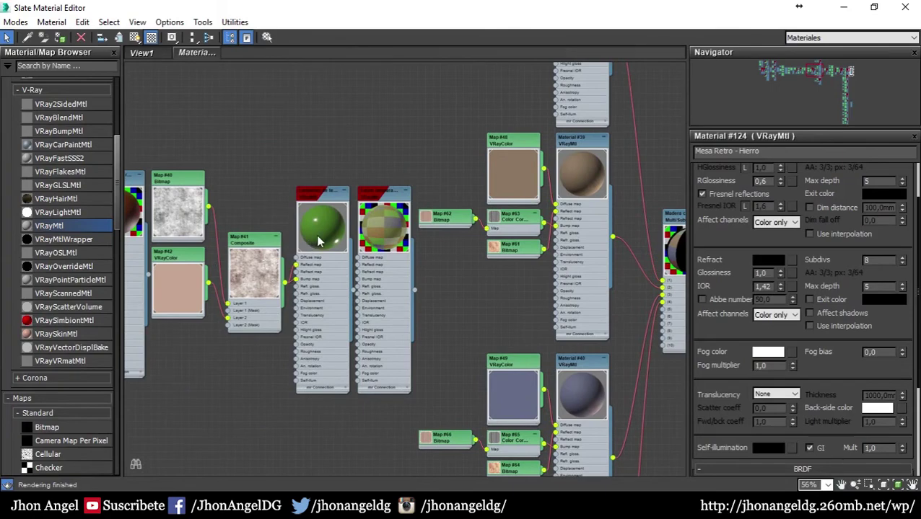
middle_click_drag(671, 224, 549, 218)
scroll(552, 215, "up", 2)
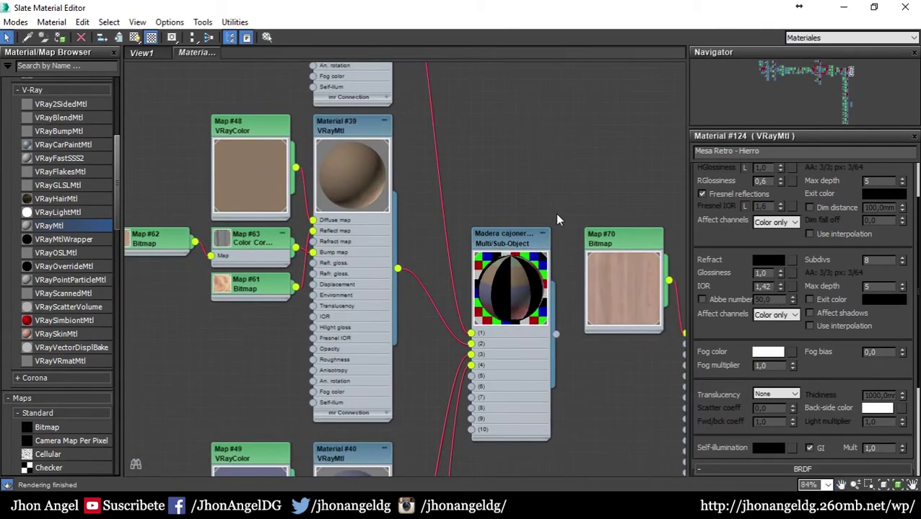
scroll(426, 250, "down", 2)
scroll(358, 262, "down", 2)
scroll(346, 256, "down", 1)
scroll(339, 254, "up", 3)
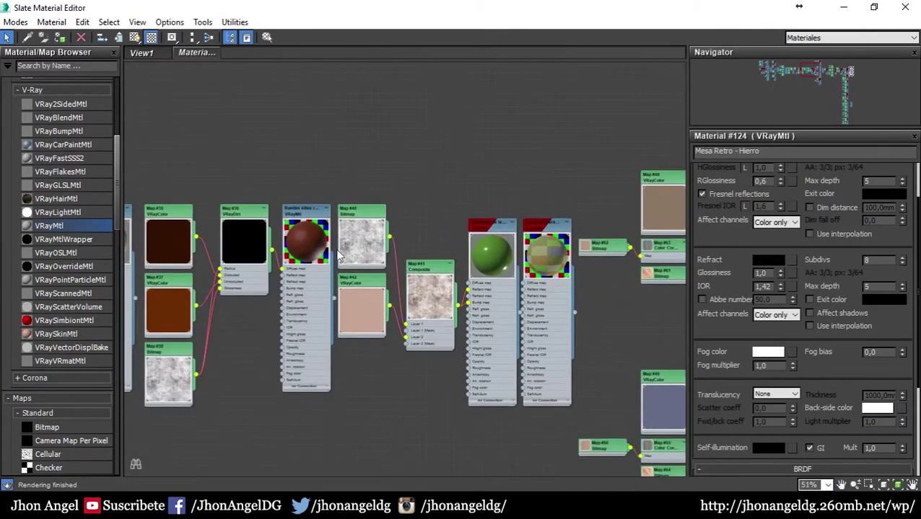
middle_click_drag(339, 254, 618, 256)
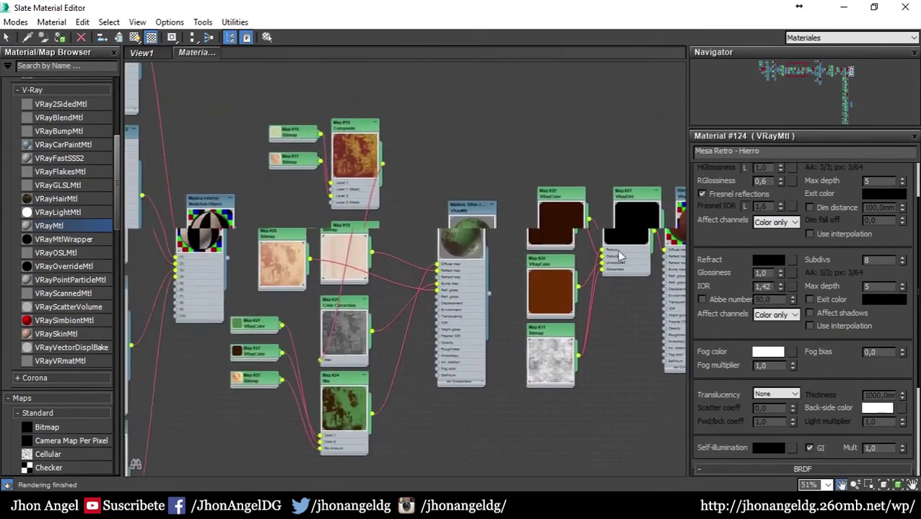
scroll(359, 237, "up", 1)
scroll(401, 246, "up", 1)
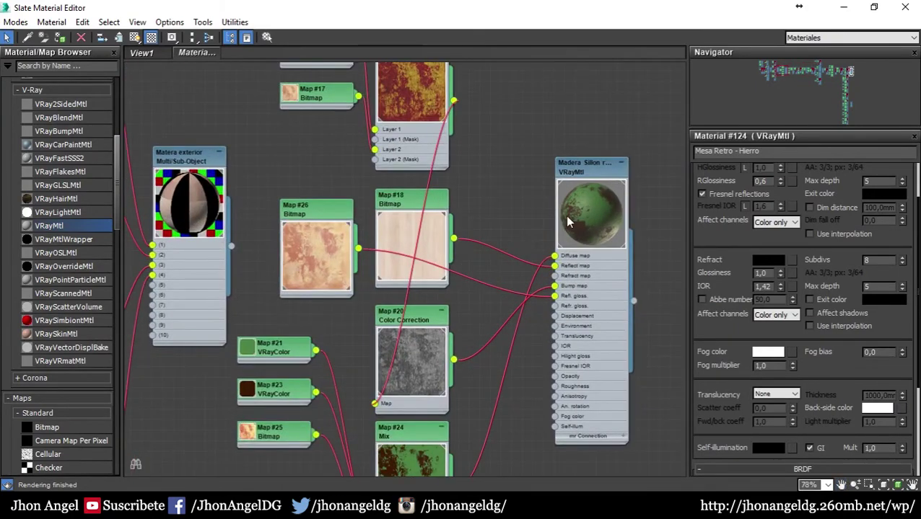
scroll(438, 231, "down", 2)
scroll(371, 234, "up", 1)
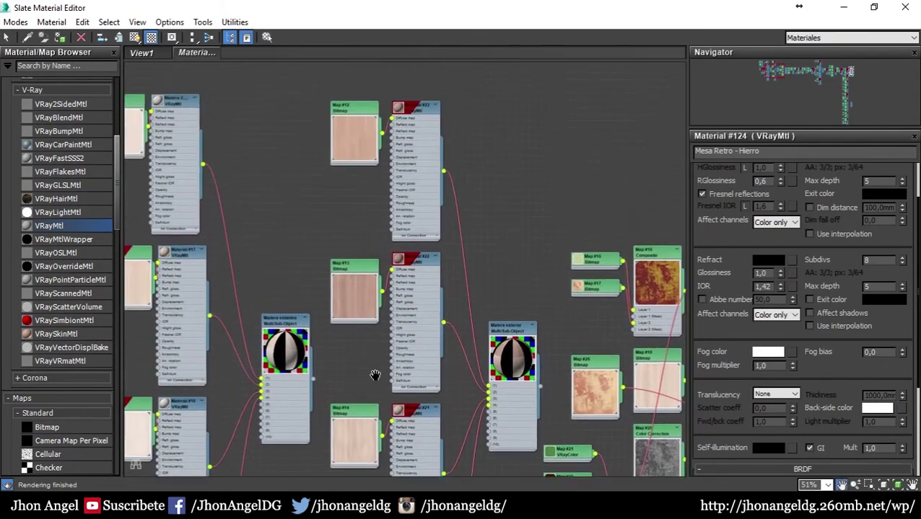
scroll(362, 235, "up", 1)
scroll(362, 236, "up", 1)
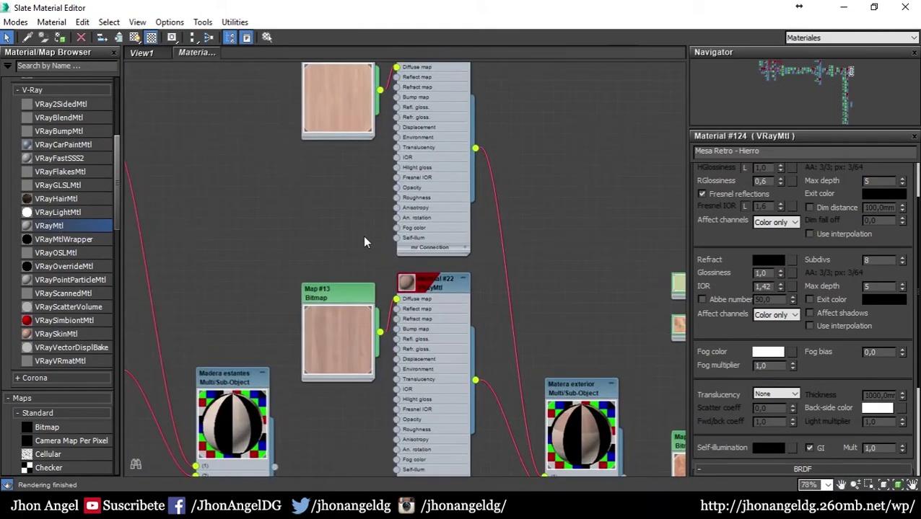
scroll(362, 238, "down", 3)
scroll(362, 243, "down", 1)
scroll(339, 238, "up", 1)
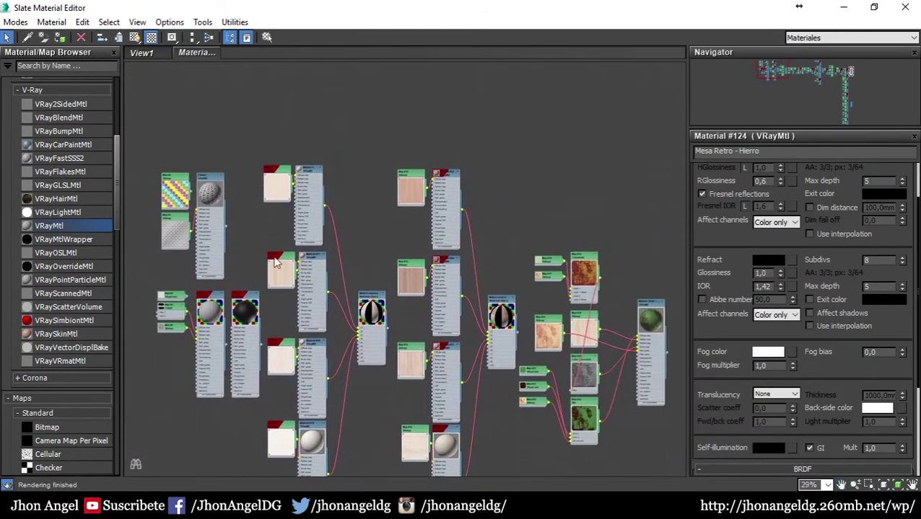
scroll(325, 234, "up", 1)
Clone the Map #9 bitmap and Material #17 wood material node pair
middle_click_drag(443, 364, 375, 250)
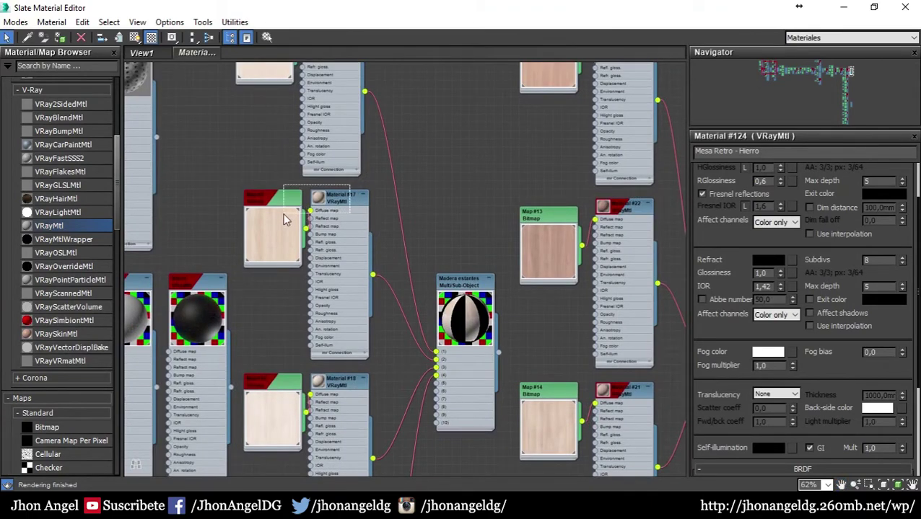
left_click_drag(285, 221, 283, 221)
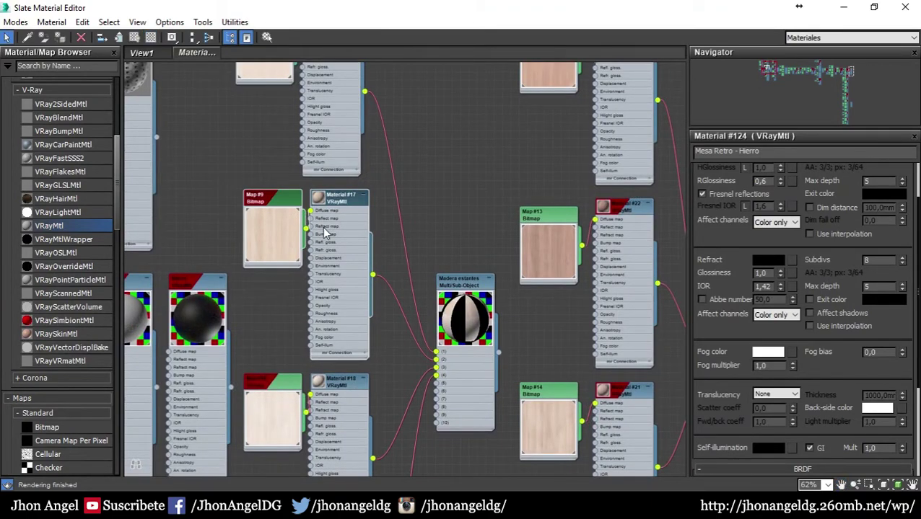
left_click_drag(376, 205, 538, 140)
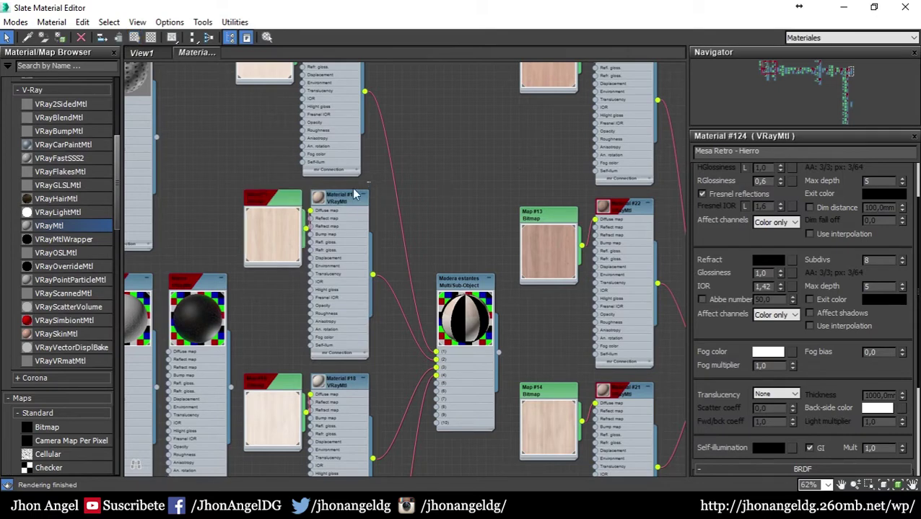
left_click_drag(292, 208, 293, 191, "shift")
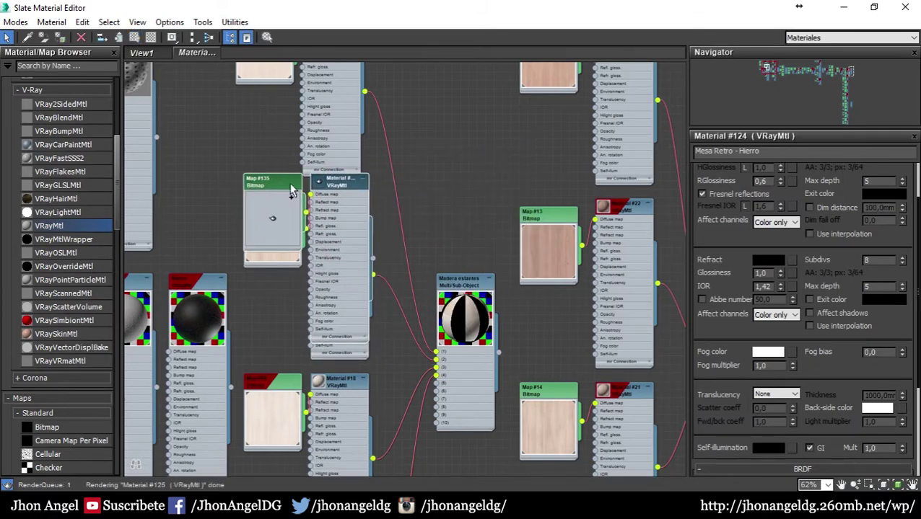
Rearrange the node graph, shifting the multi-material node right, and move the editor off the viewport
scroll(459, 185, "down", 2)
scroll(458, 185, "down", 6)
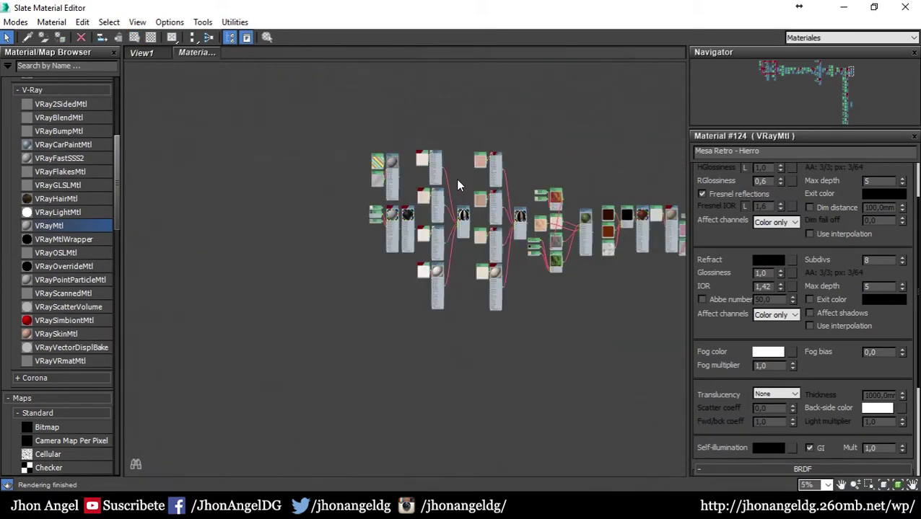
scroll(458, 186, "down", 3)
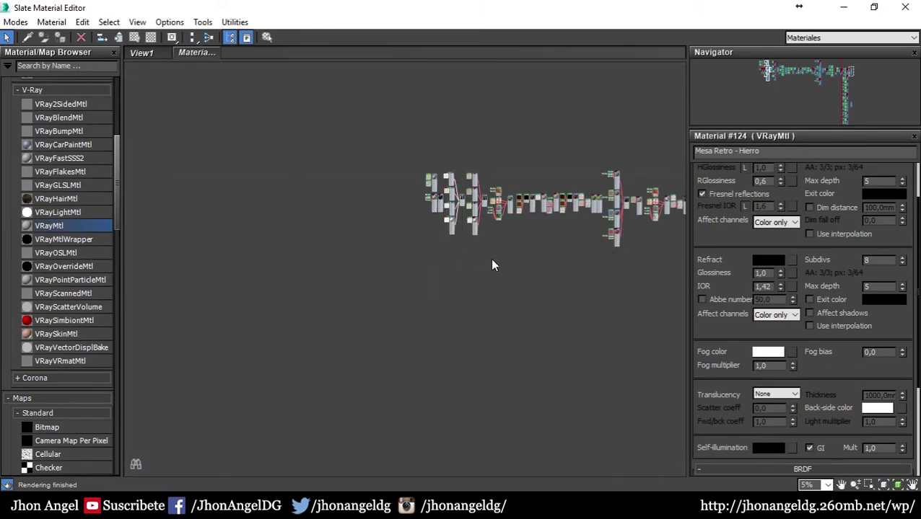
scroll(327, 273, "up", 2)
scroll(357, 216, "up", 3)
scroll(210, 268, "up", 2)
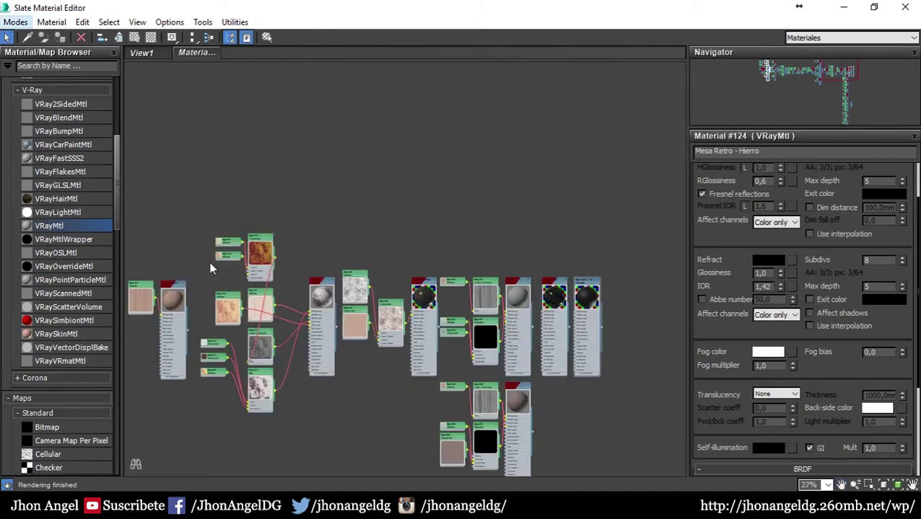
middle_click_drag(216, 333, 395, 279)
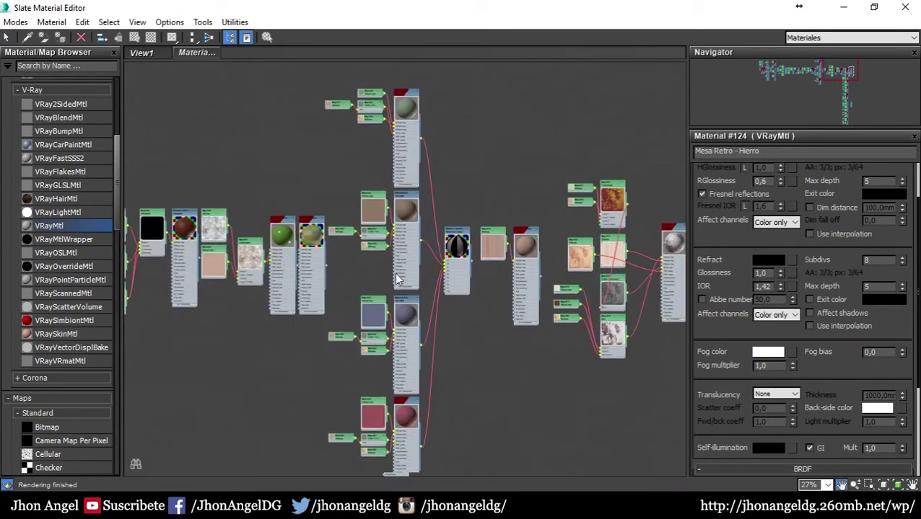
middle_click_drag(556, 276, 425, 274)
middle_click_drag(649, 303, 551, 298)
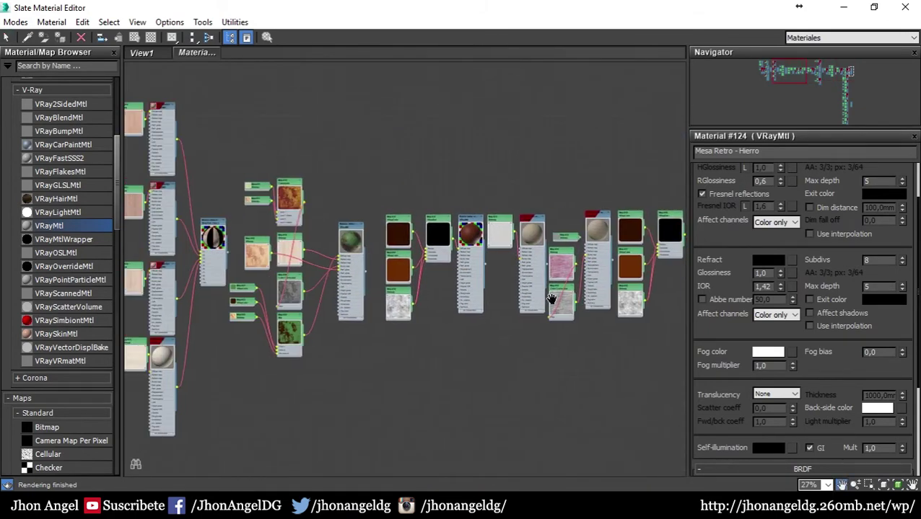
middle_click_drag(215, 215, 379, 208)
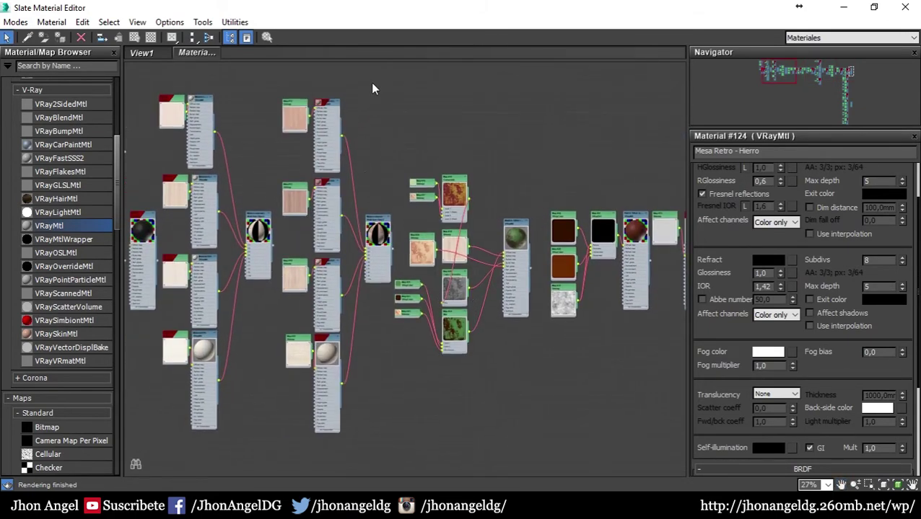
left_click_drag(373, 86, 305, 436)
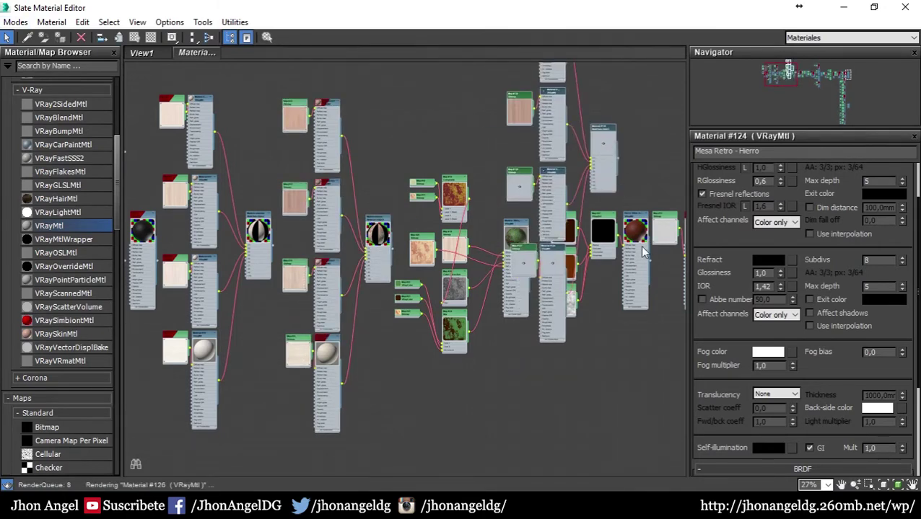
mouse_move(599, 140)
middle_mouse_down()
mouse_move(328, 271)
mouse_move(558, 310)
mouse_move(376, 228)
middle_mouse_up()
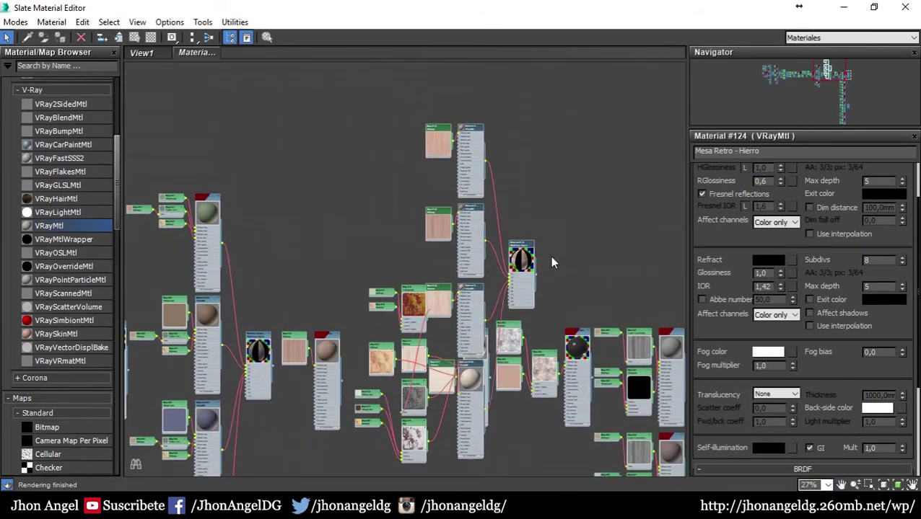
left_click_drag(376, 228, 573, 331)
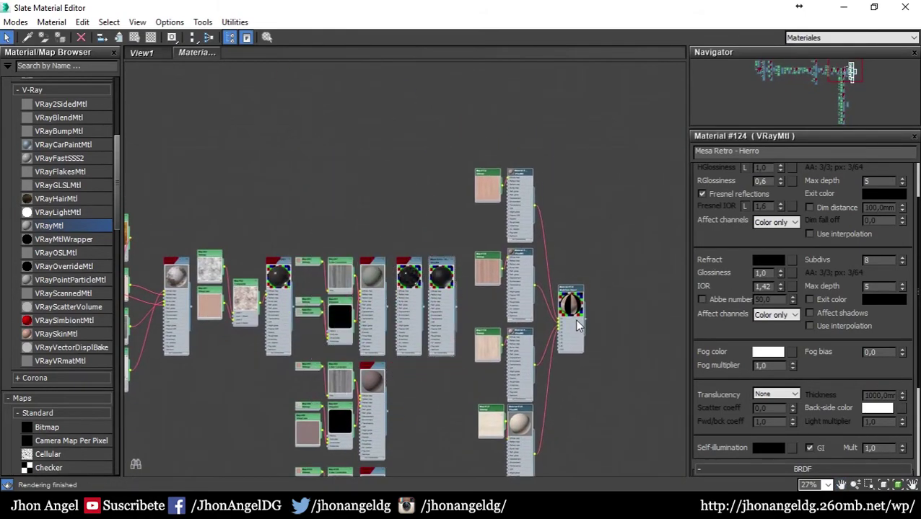
mouse_move(548, 8)
left_mouse_down()
mouse_move(145, 268)
mouse_move(0, 303)
left_mouse_up()
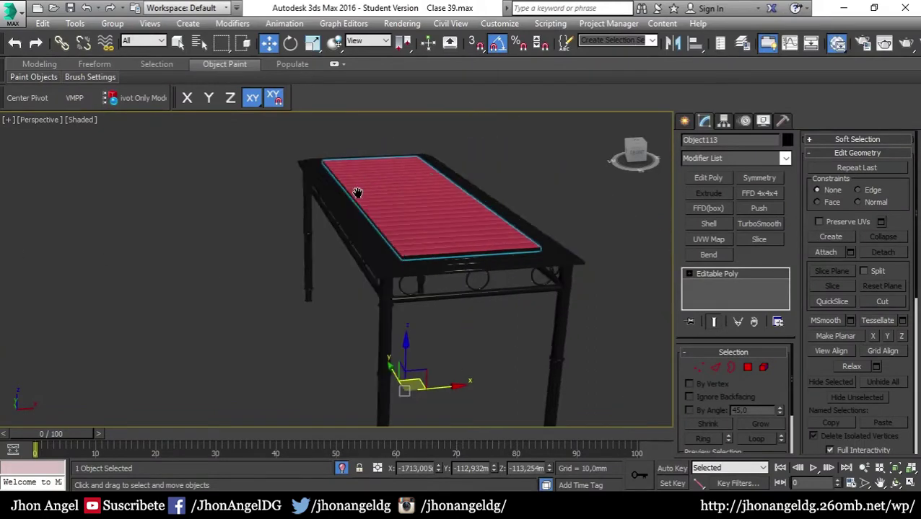
Orbit around the slatted tabletop and exit Polygon sub-object editing
middle_click_drag(354, 191, 363, 213, "alt")
scroll(598, 369, "up", 3)
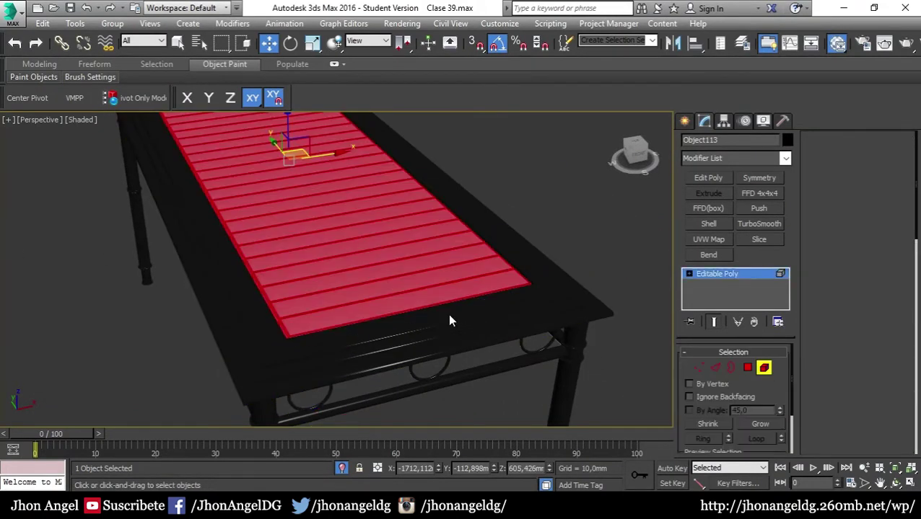
middle_click_drag(323, 267, 384, 270, "alt")
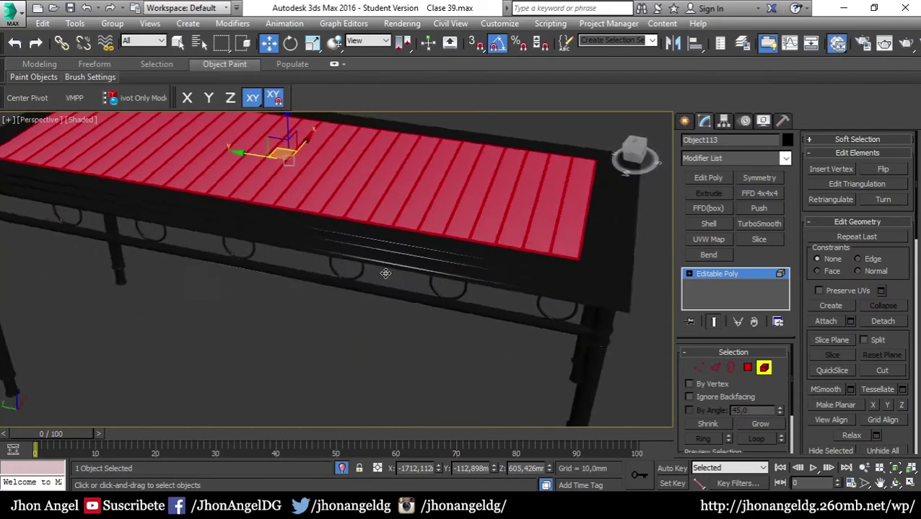
scroll(358, 232, "up", 3)
mouse_move(345, 294)
middle_mouse_down()
mouse_move(367, 290)
mouse_move(339, 270)
middle_mouse_up()
scroll(324, 260, "down", 5)
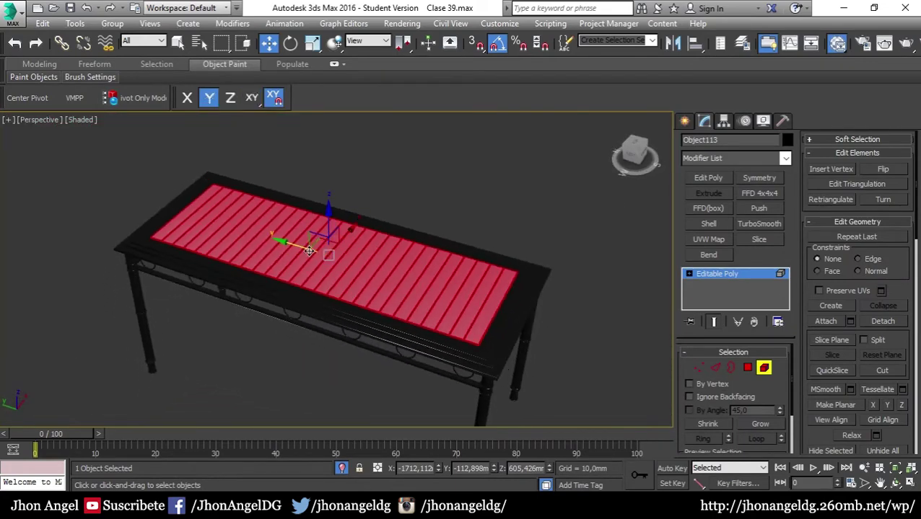
left_click(763, 368)
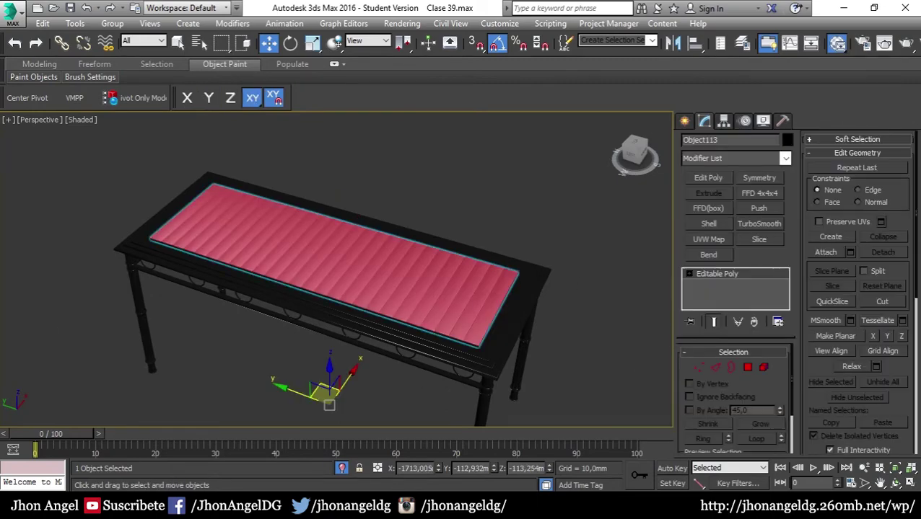
Reopen the Slate Material Editor and open Material #129's parameters
key("m")
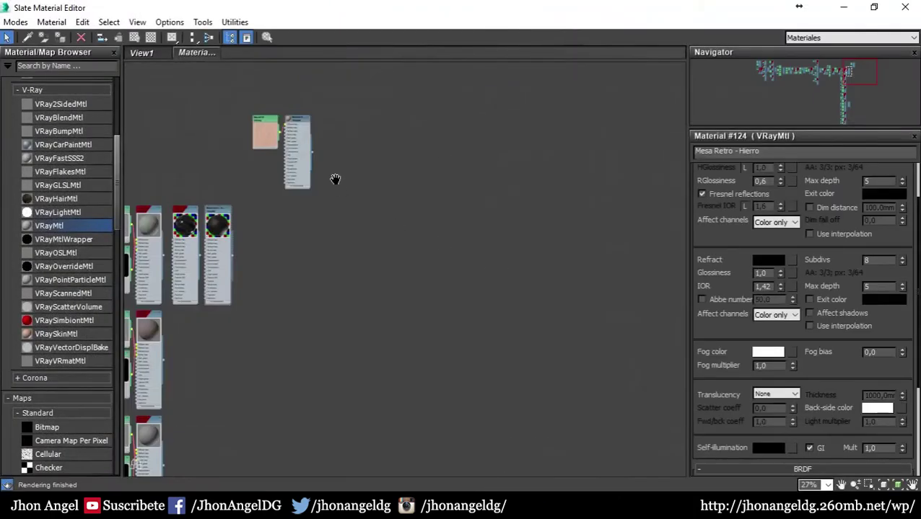
scroll(357, 166, "up", 3)
mouse_move(370, 272)
middle_mouse_down()
mouse_move(345, 400)
mouse_move(318, 414)
mouse_move(367, 295)
middle_mouse_up()
scroll(329, 417, "up", 2)
double_click(368, 292)
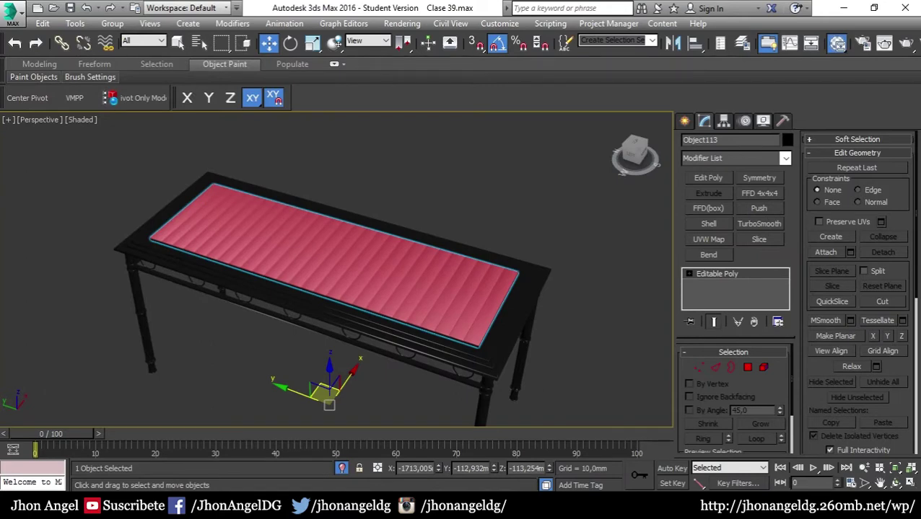
Disable Shade Selected Faces to reveal the wood, zoom onto the top, and add a UVW Map modifier
key("F2")
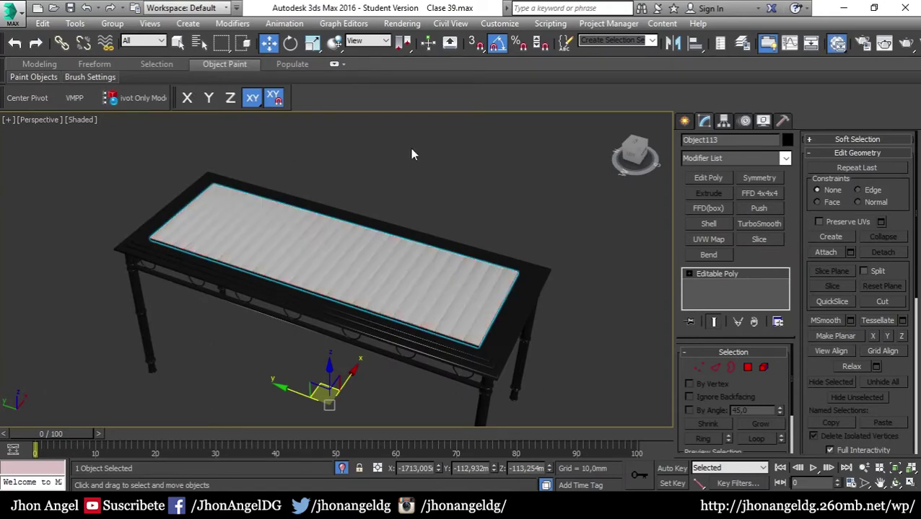
middle_click_drag(251, 206, 191, 200, "alt")
scroll(366, 325, "up", 3)
scroll(365, 324, "up", 3)
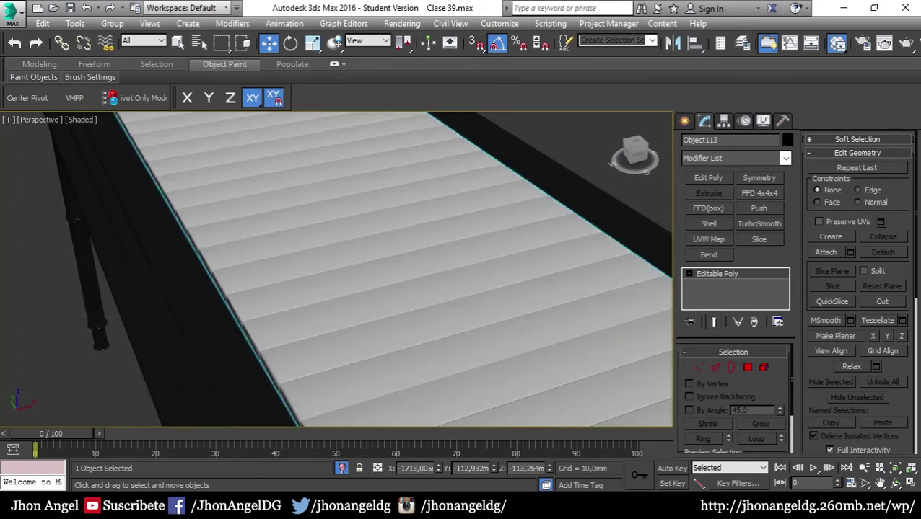
scroll(190, 249, "up", 2)
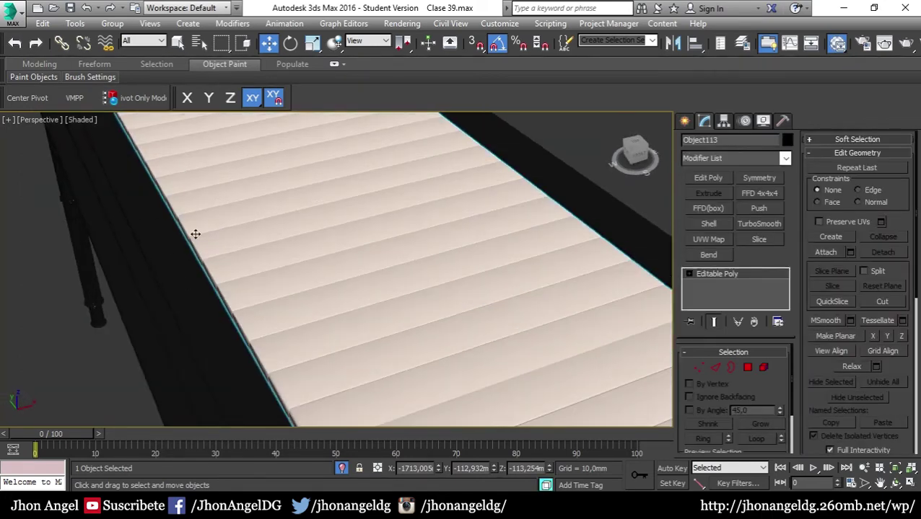
scroll(247, 249, "up", 3)
scroll(247, 249, "up", 1)
scroll(247, 249, "up", 1)
scroll(247, 256, "down", 2)
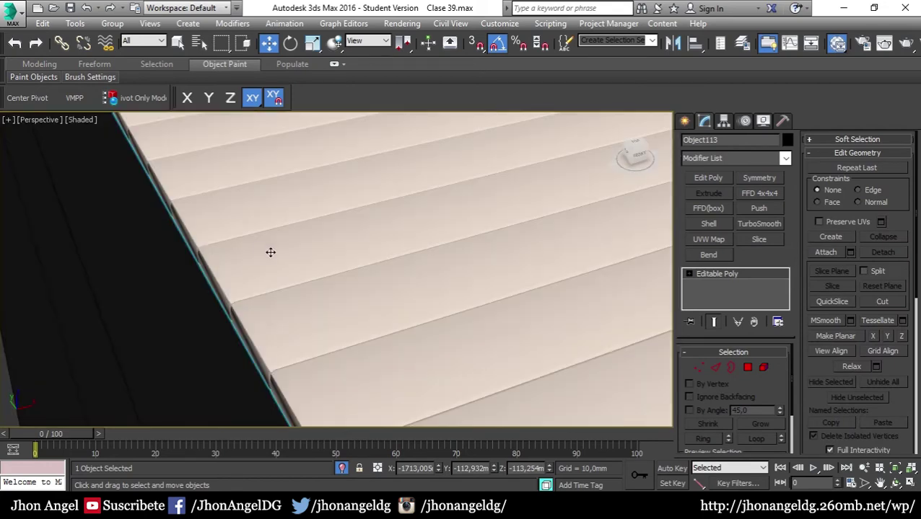
scroll(631, 357, "down", 2)
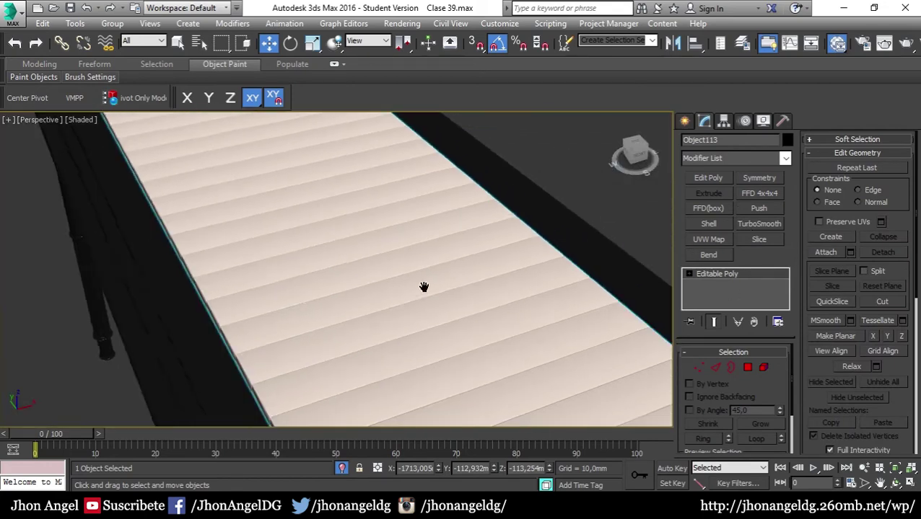
middle_click_drag(421, 288, 462, 274, "alt")
left_click(709, 239)
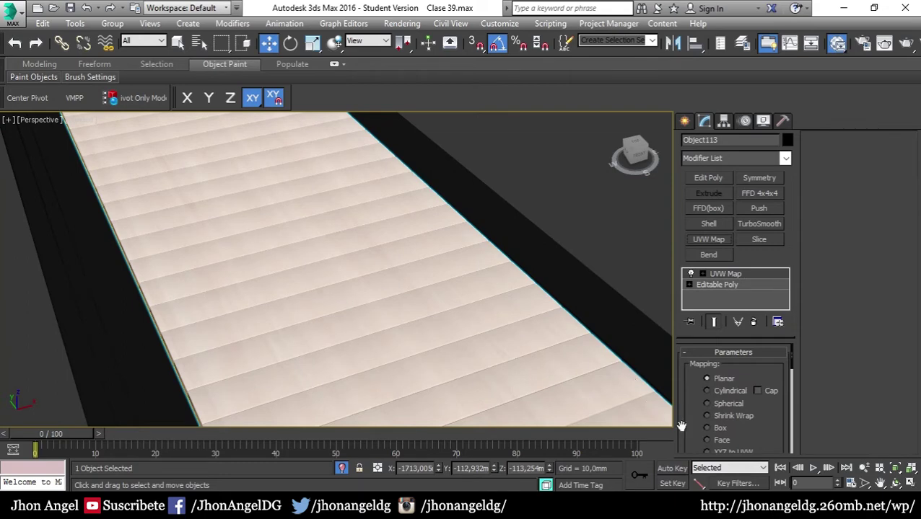
Switch the tabletop's UVW Map to Box mapping and orbit to check the planks
left_click(708, 429)
scroll(477, 339, "down", 4)
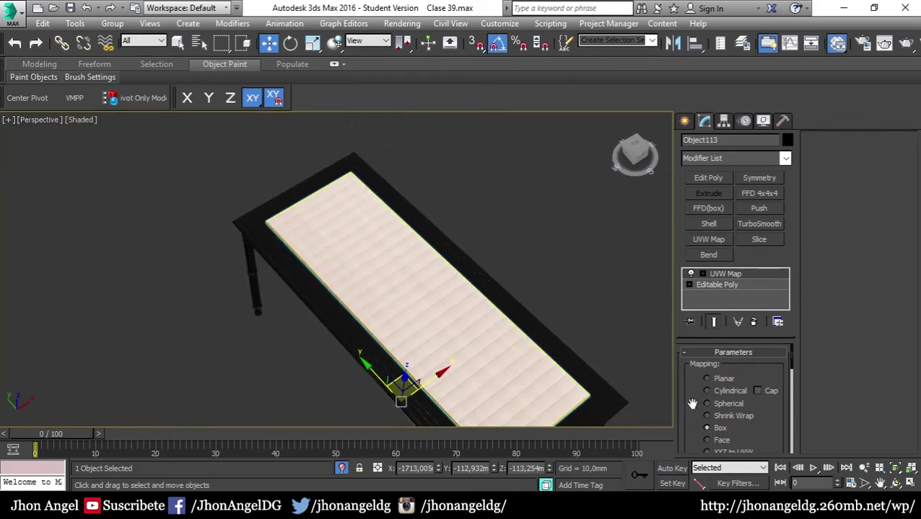
left_click_drag(694, 426, 692, 392)
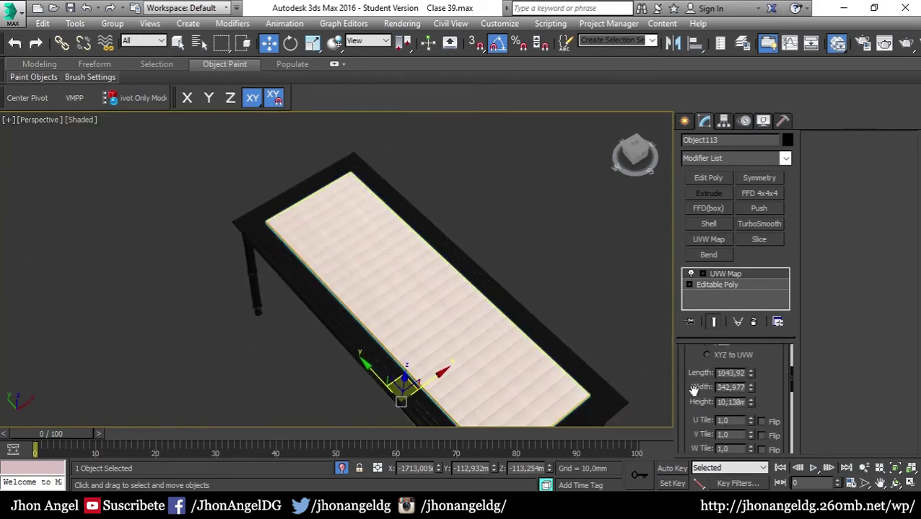
scroll(380, 365, "up", 1)
scroll(471, 351, "up", 5)
scroll(421, 376, "up", 3)
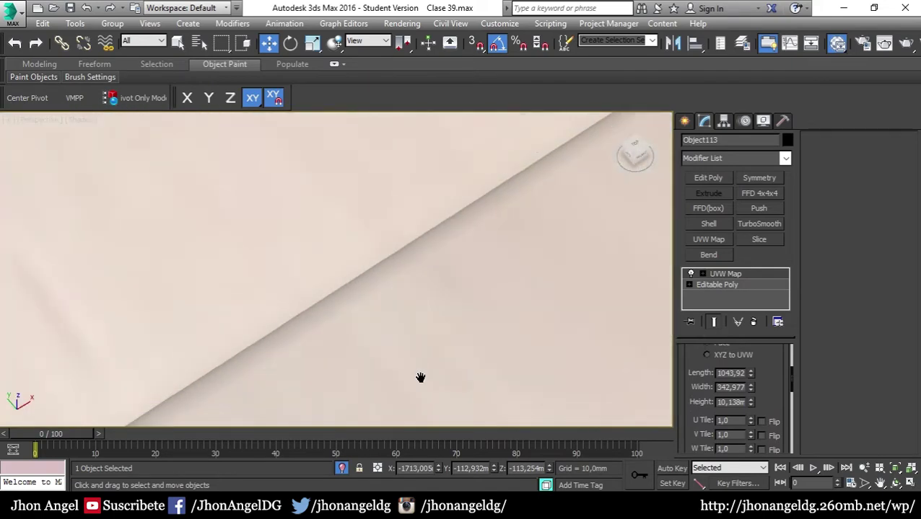
scroll(419, 381, "up", 1)
mouse_move(420, 379)
middle_mouse_down("alt")
mouse_move(344, 384)
mouse_move(375, 340)
mouse_move(373, 286)
middle_mouse_up("alt")
scroll(346, 285, "down", 8)
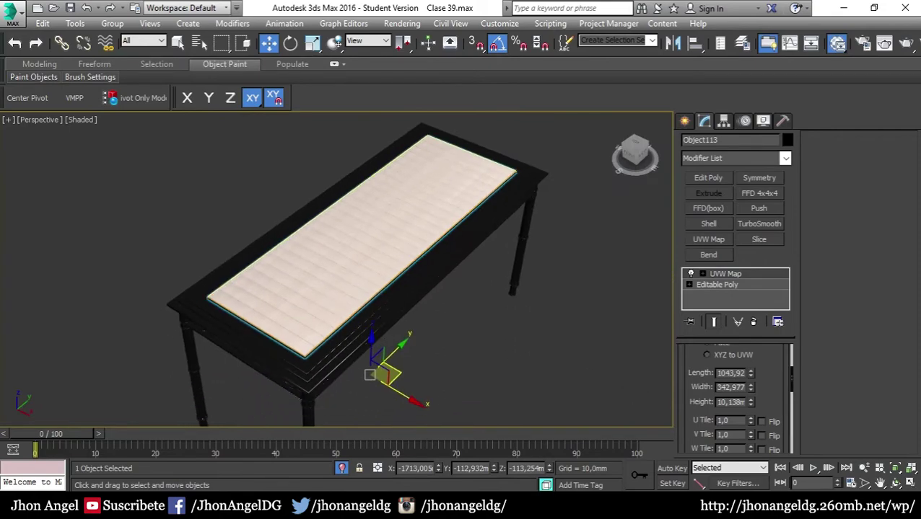
Set the wood bitmap Map #139's Coordinates W Angle to 90
key("m")
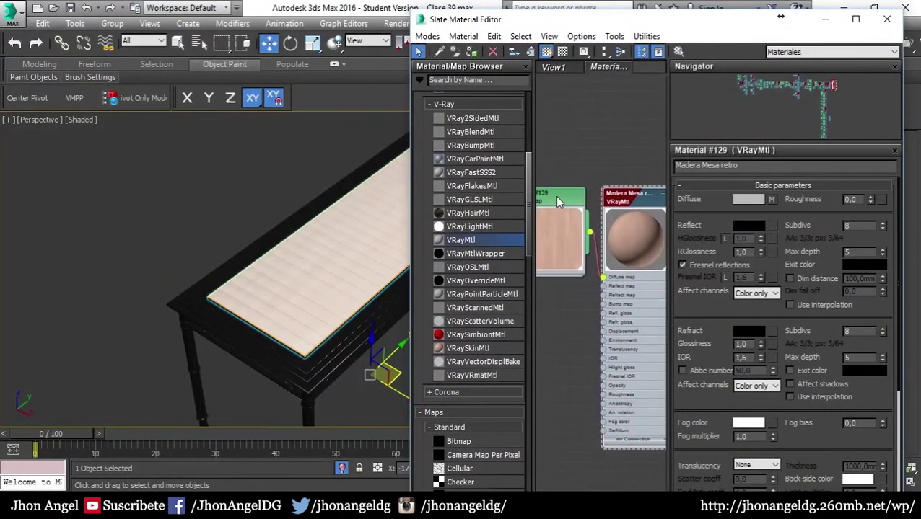
double_click(555, 196)
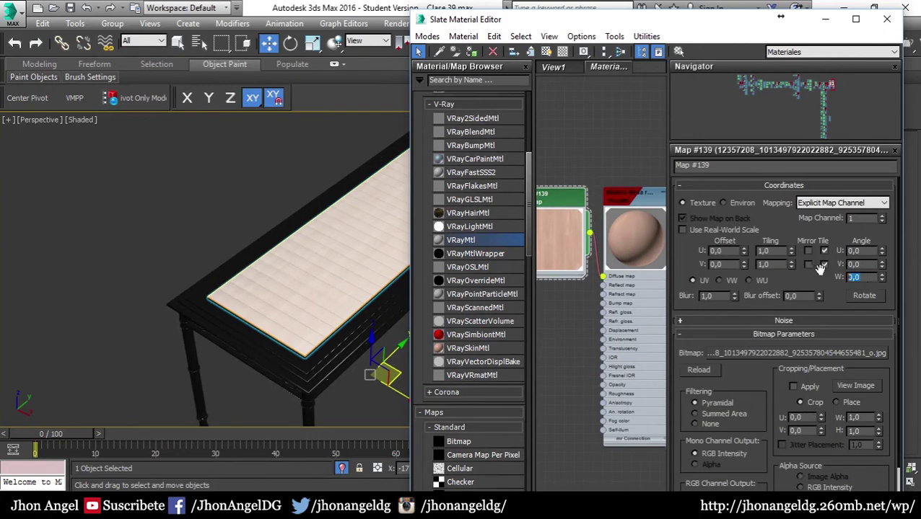
type("0")
key("Return")
Move the material editor down and pan the viewport to reveal the tabletop
scroll(318, 270, "up", 5)
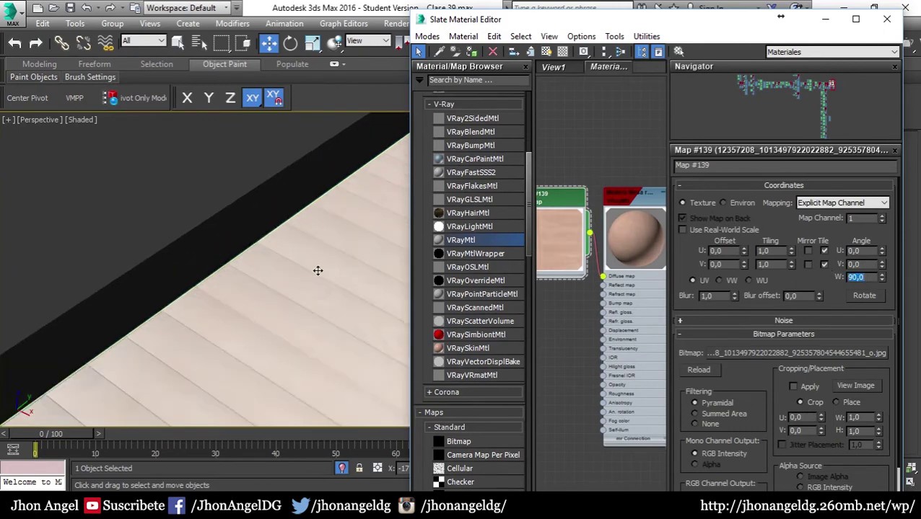
scroll(293, 259, "up", 3)
scroll(292, 259, "up", 2)
left_click_drag(689, 24, 697, 329)
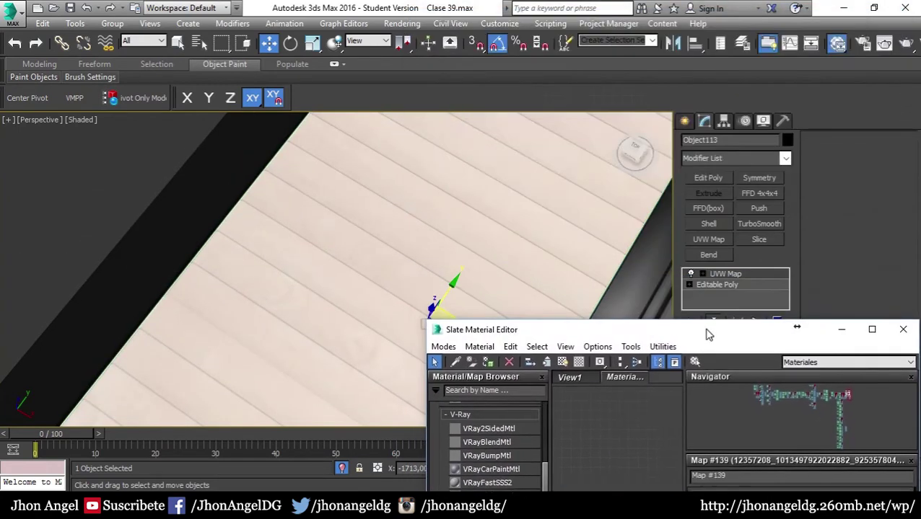
scroll(464, 216, "down", 5)
middle_click_drag(465, 217, 489, 137)
Zoom and pan across the tabletop to check the rotated plank direction
scroll(412, 251, "up", 4)
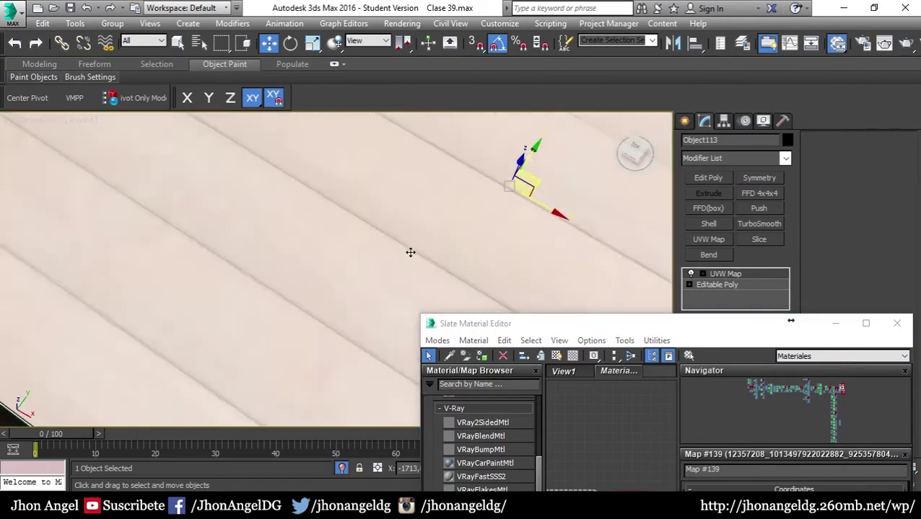
scroll(322, 267, "up", 1)
scroll(325, 294, "down", 2)
scroll(328, 311, "up", 1)
middle_click_drag(329, 311, 355, 295)
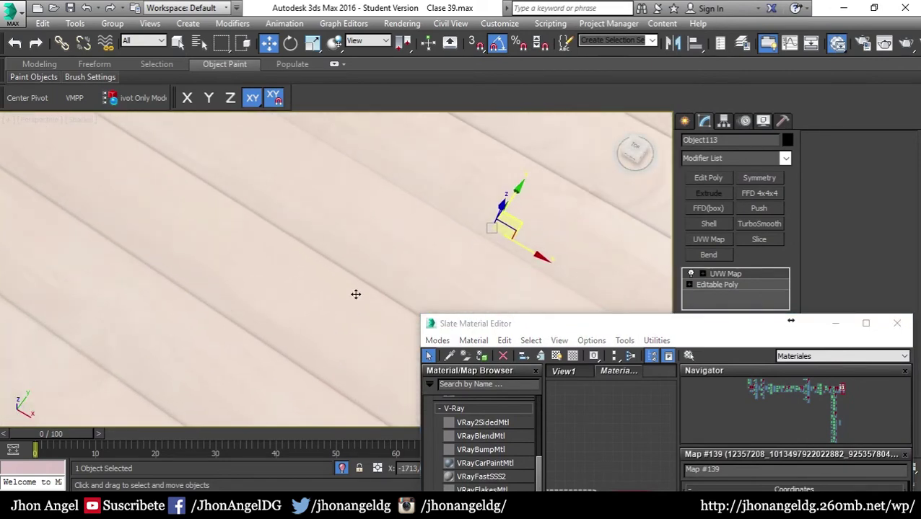
scroll(347, 317, "down", 5)
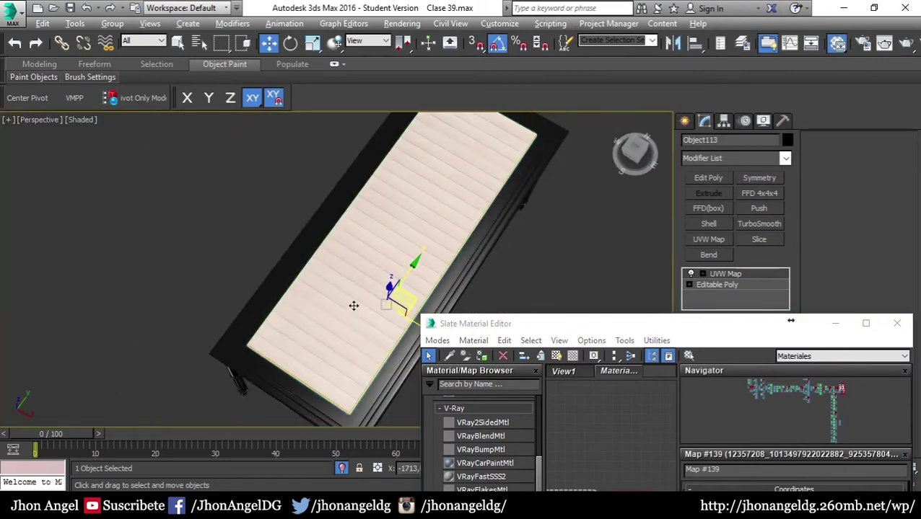
scroll(353, 303, "down", 3)
scroll(369, 267, "up", 8)
scroll(369, 270, "down", 3)
scroll(364, 293, "up", 3)
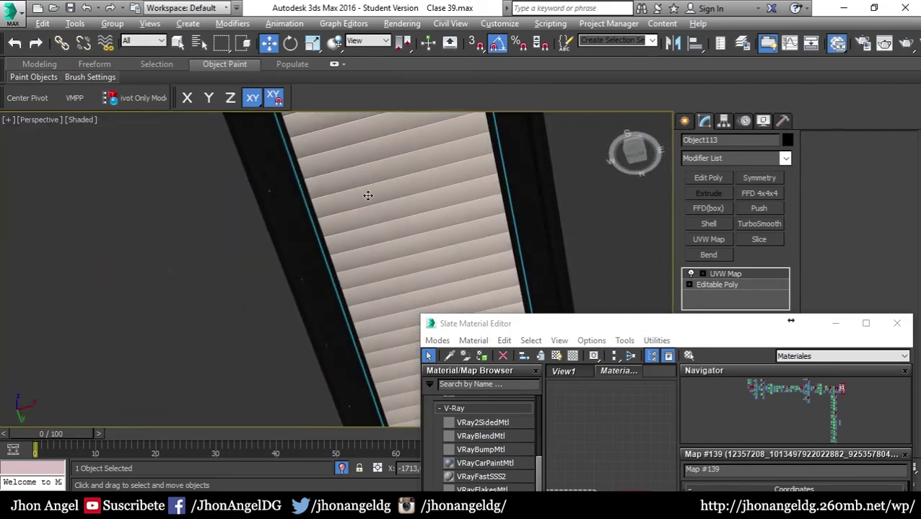
scroll(368, 193, "down", 4)
scroll(481, 298, "up", 2)
scroll(312, 224, "up", 2)
scroll(374, 240, "up", 2)
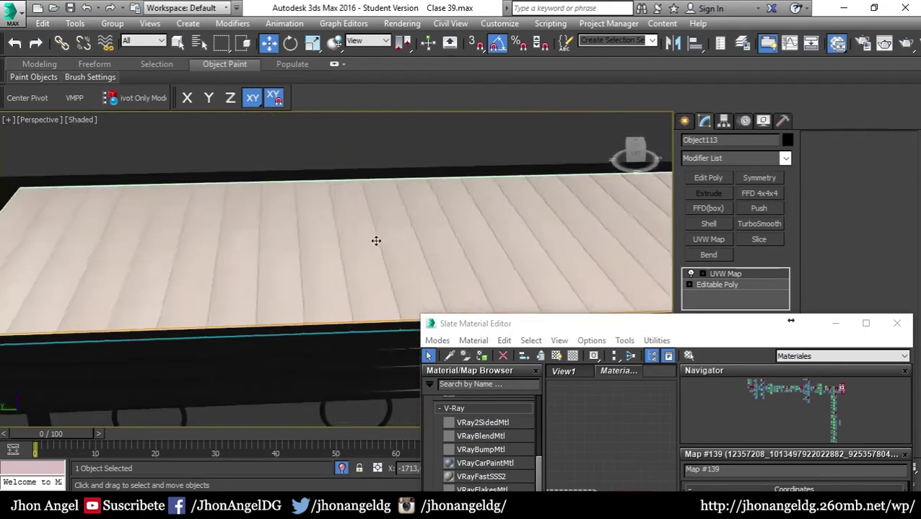
scroll(505, 288, "up", 2)
left_click_drag(582, 320, 576, 321)
Bring back the material editor showing the Madera Mesa retro material's parameters
key("m")
key("m")
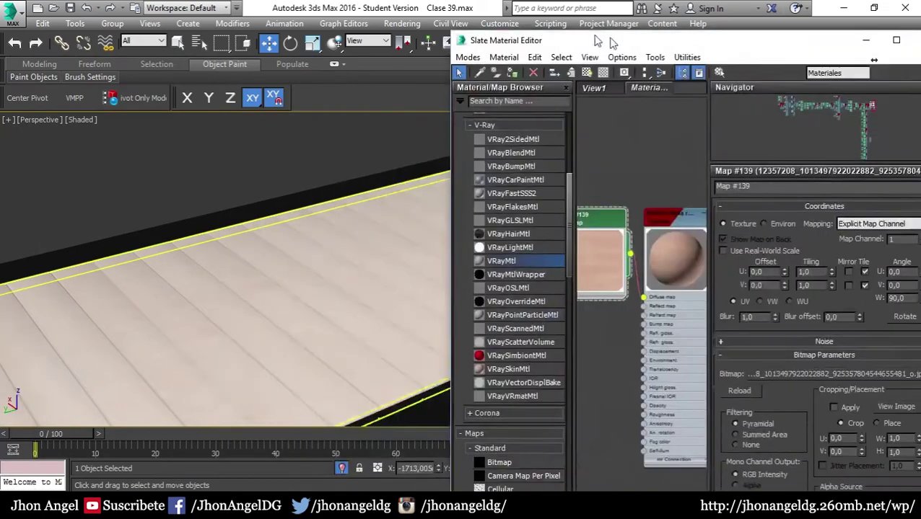
scroll(566, 245, "up", 2)
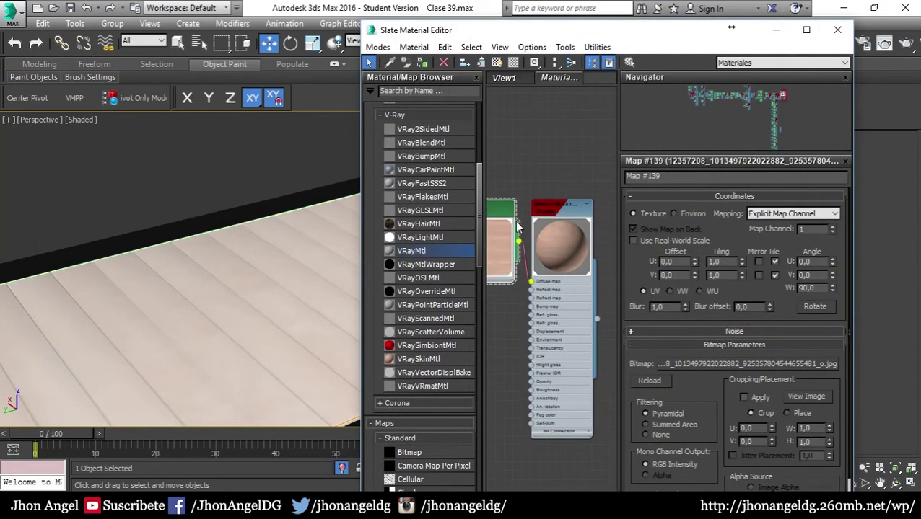
middle_click_drag(517, 227, 539, 201)
left_click_drag(707, 345, 707, 297)
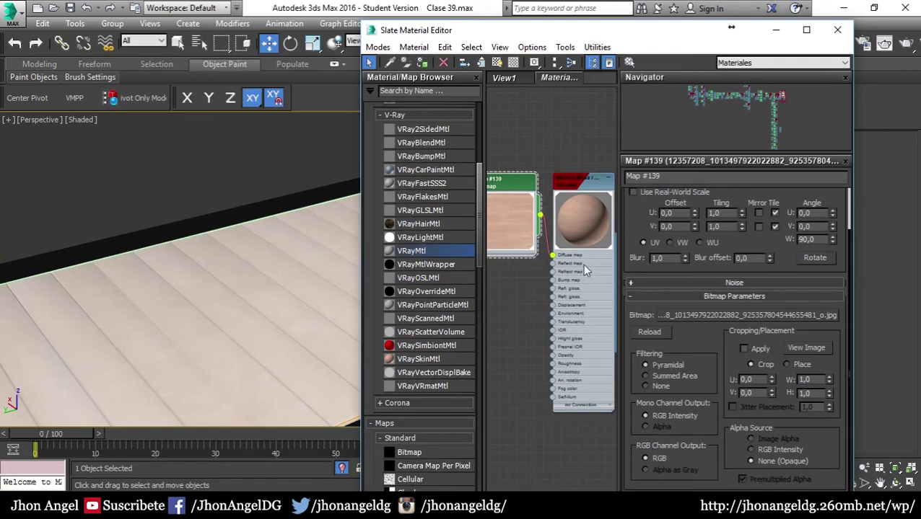
double_click(596, 225)
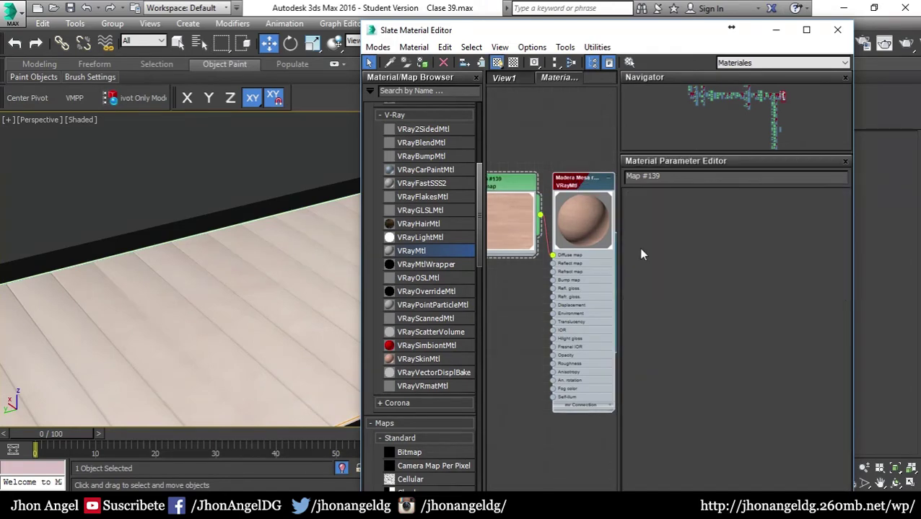
double_click(583, 216)
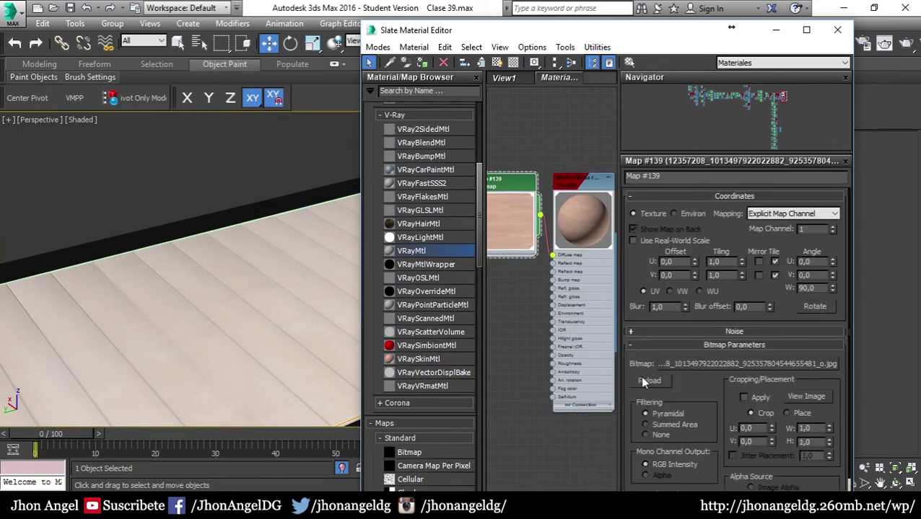
left_click_drag(639, 358, 682, 283)
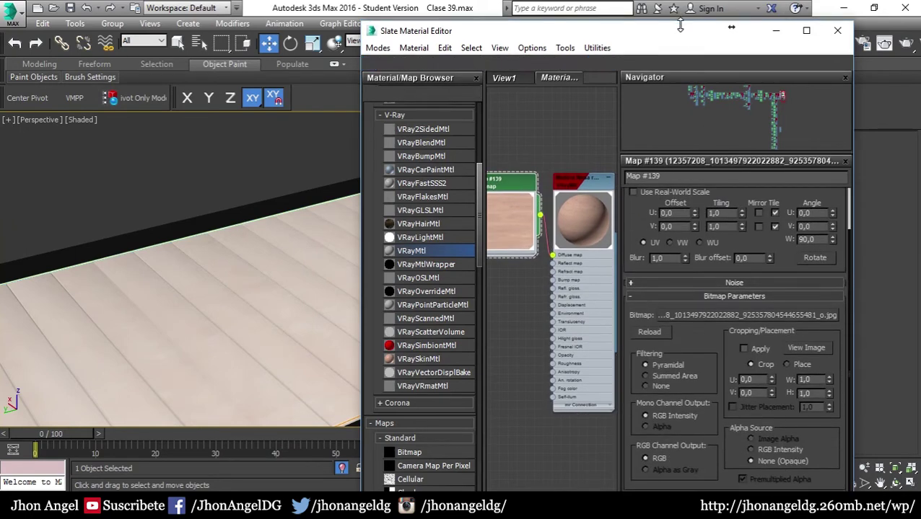
mouse_move(683, 42)
left_mouse_down()
mouse_move(682, 136)
mouse_move(671, 28)
left_mouse_up()
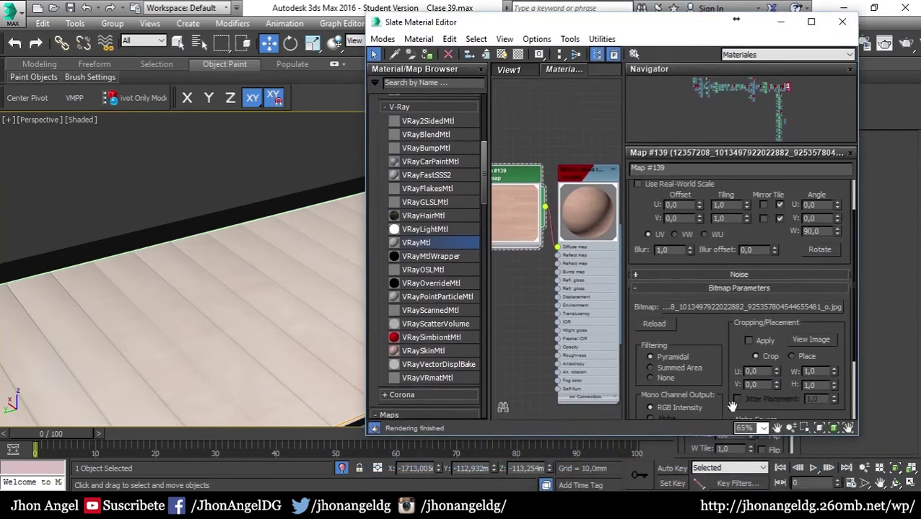
scroll(717, 399, "down", 4)
Lower a Color Map curve point in Map #139's Output, then check the darker tabletop
left_click(721, 414)
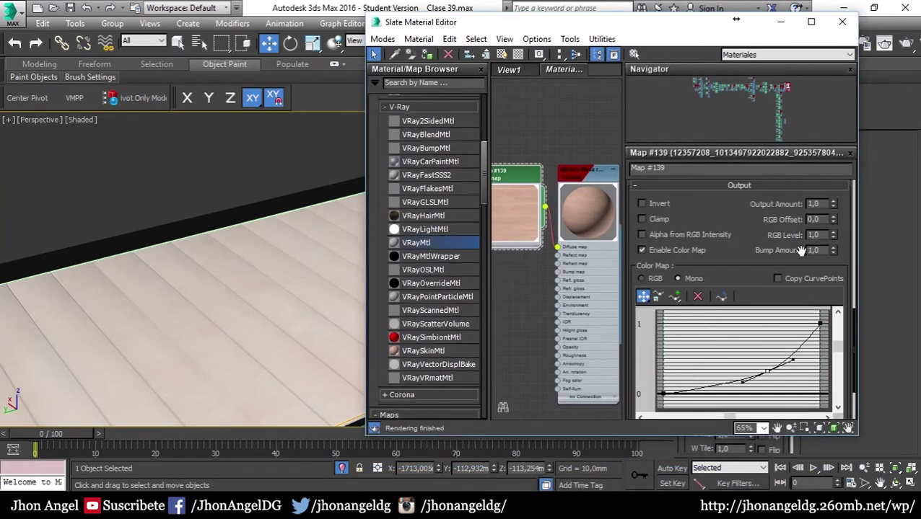
left_click_drag(767, 372, 775, 376)
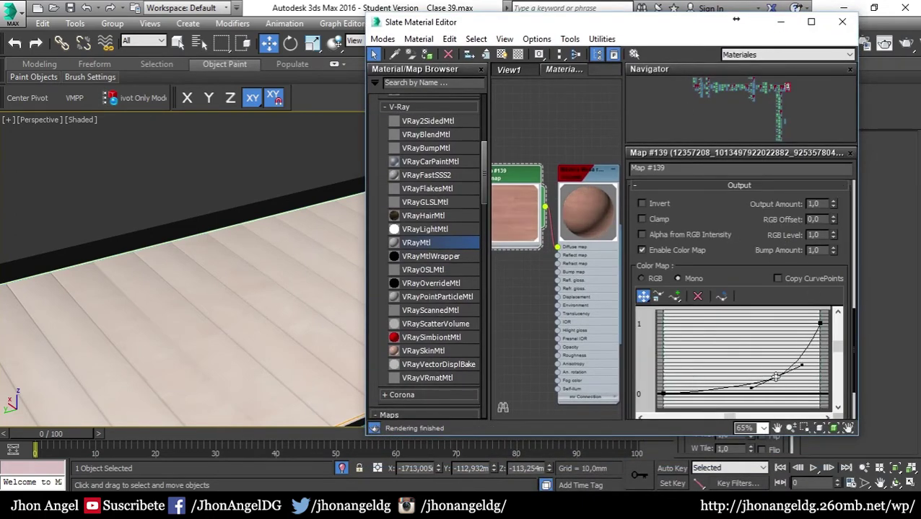
scroll(248, 364, "down", 3)
scroll(249, 335, "down", 2)
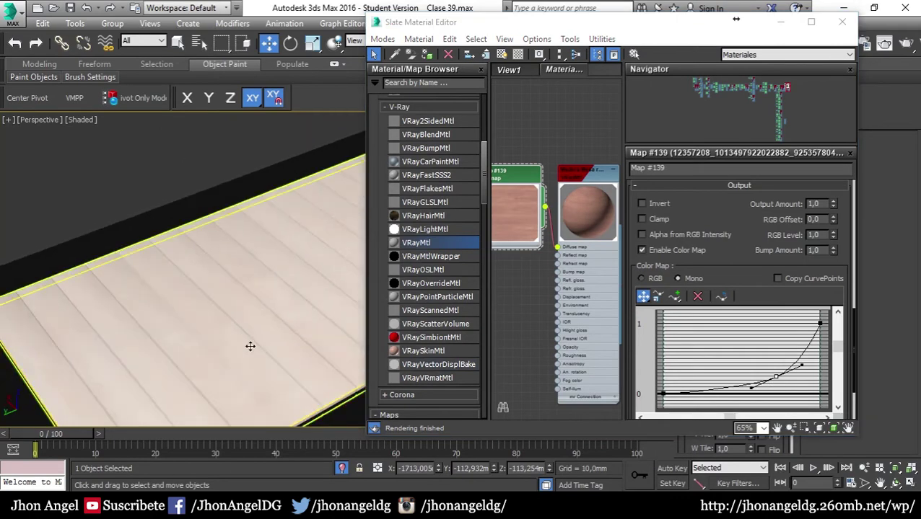
middle_click_drag(251, 345, 244, 309)
scroll(244, 310, "up", 2)
scroll(257, 308, "up", 2)
scroll(253, 308, "down", 1)
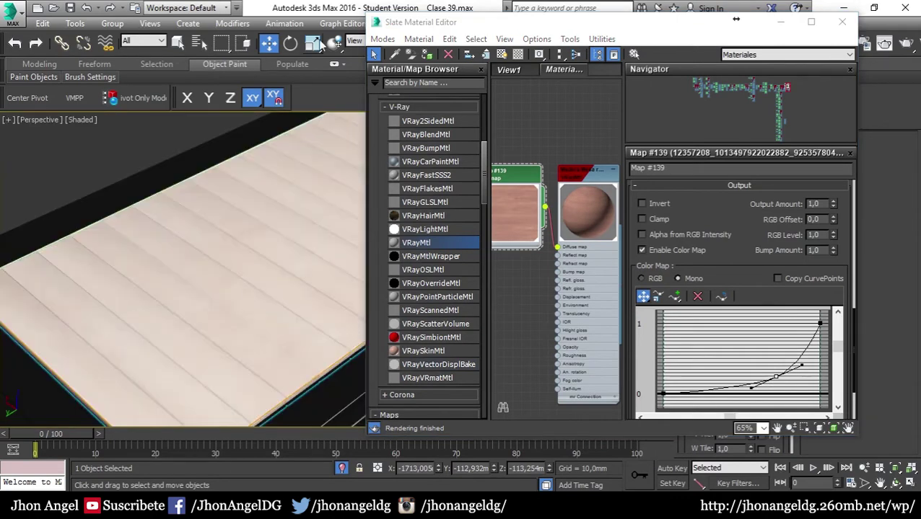
left_click_drag(461, 25, 452, 73)
left_click(499, 23)
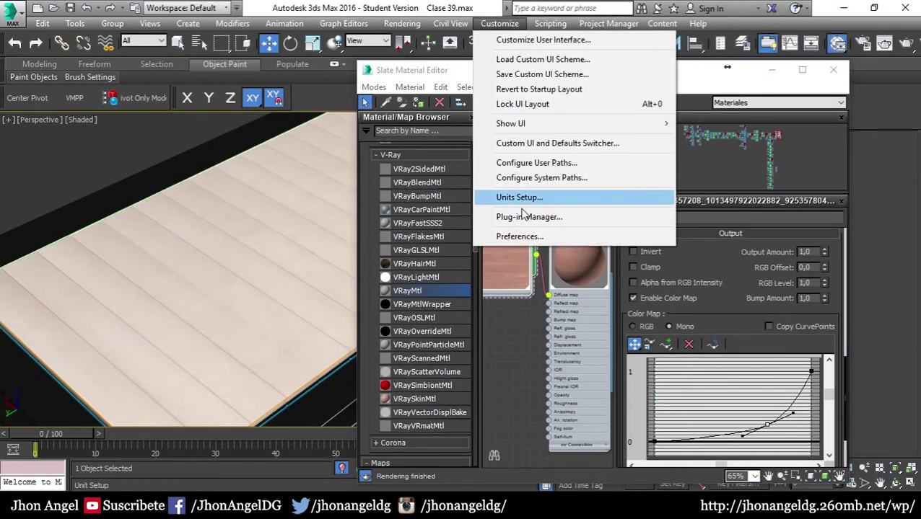
left_click(525, 237)
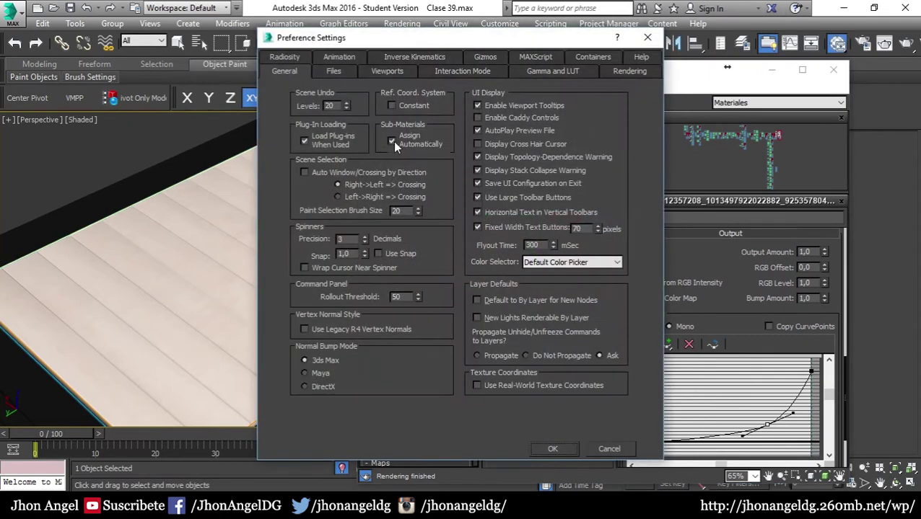
left_click(550, 72)
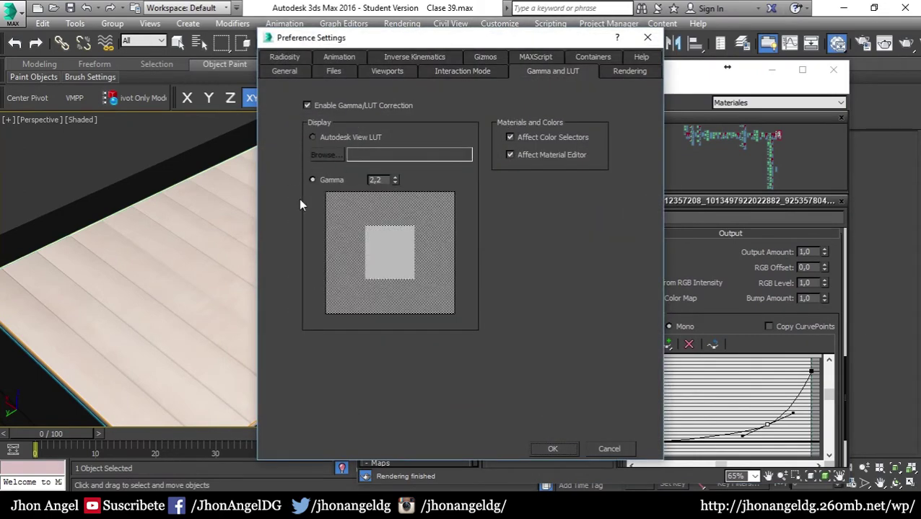
left_click(550, 448)
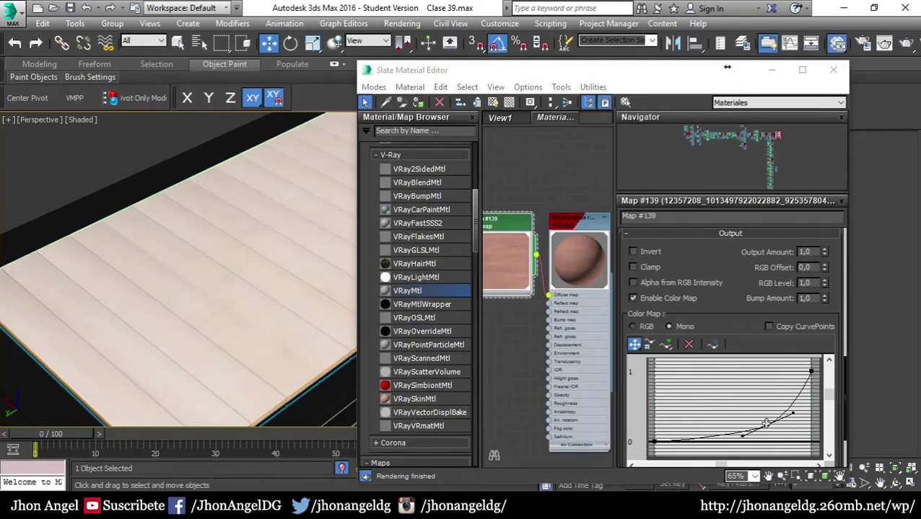
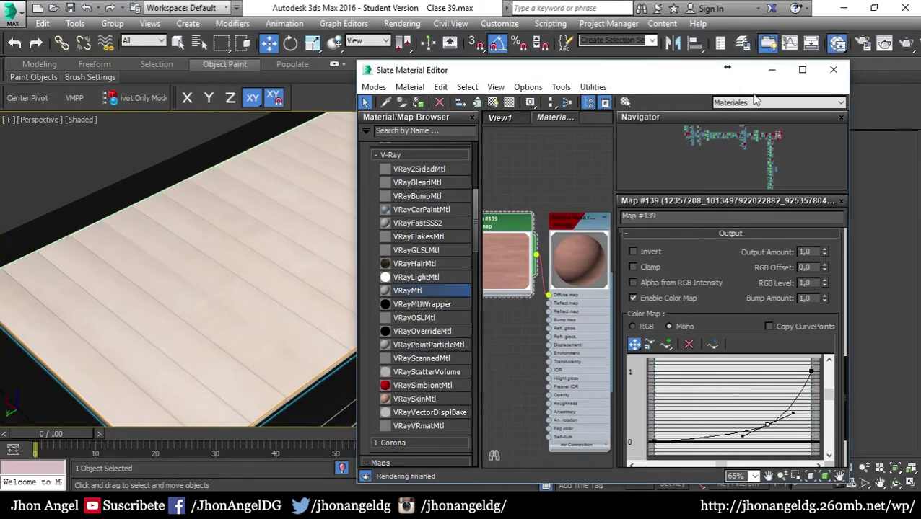
Show the Madera Mesa retro wood map in the viewport with a preview background, then close the editor
left_click(487, 105)
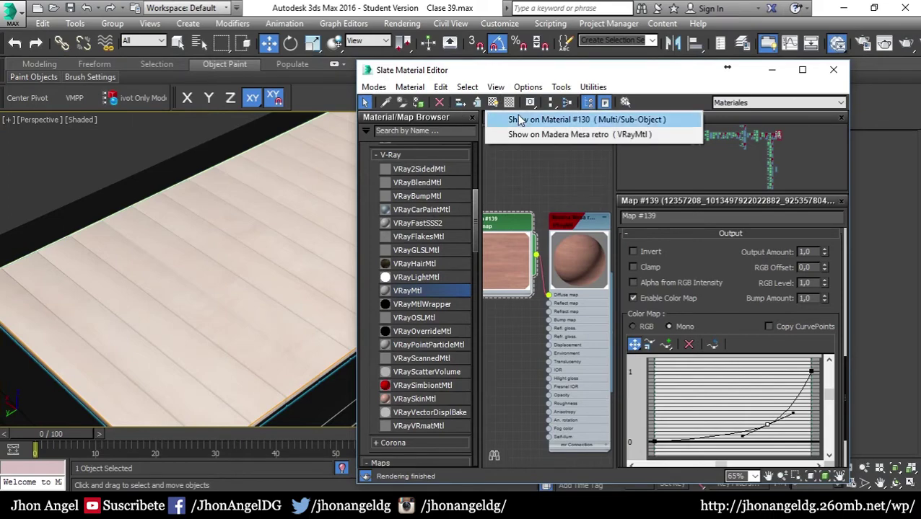
left_click(499, 117)
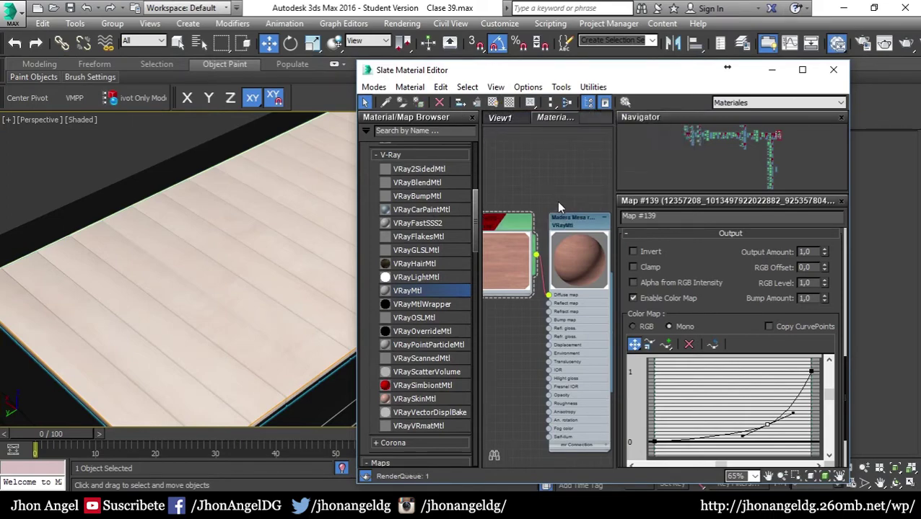
left_click(493, 102)
left_click(830, 72)
scroll(317, 348, "up", 3)
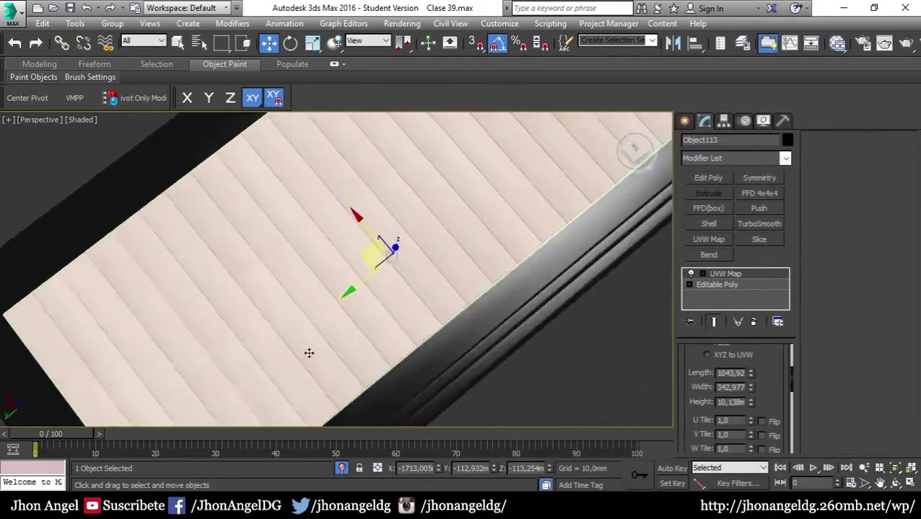
scroll(252, 288, "down", 2)
scroll(216, 200, "up", 4)
middle_click_drag(240, 202, 226, 316)
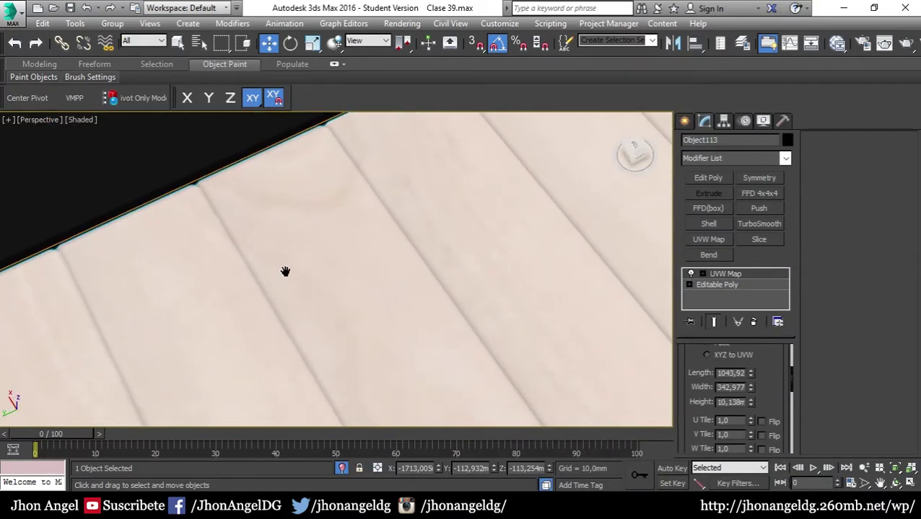
scroll(213, 325, "down", 2)
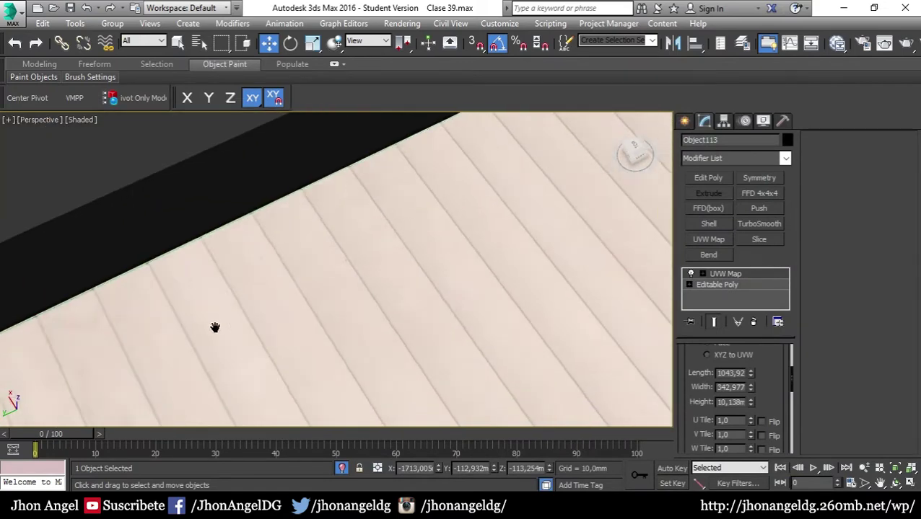
scroll(471, 294, "down", 3)
scroll(483, 235, "down", 2)
left_click(529, 238)
mouse_move(529, 238)
middle_mouse_down("alt")
mouse_move(521, 300)
mouse_move(349, 352)
mouse_move(373, 452)
middle_mouse_up("alt")
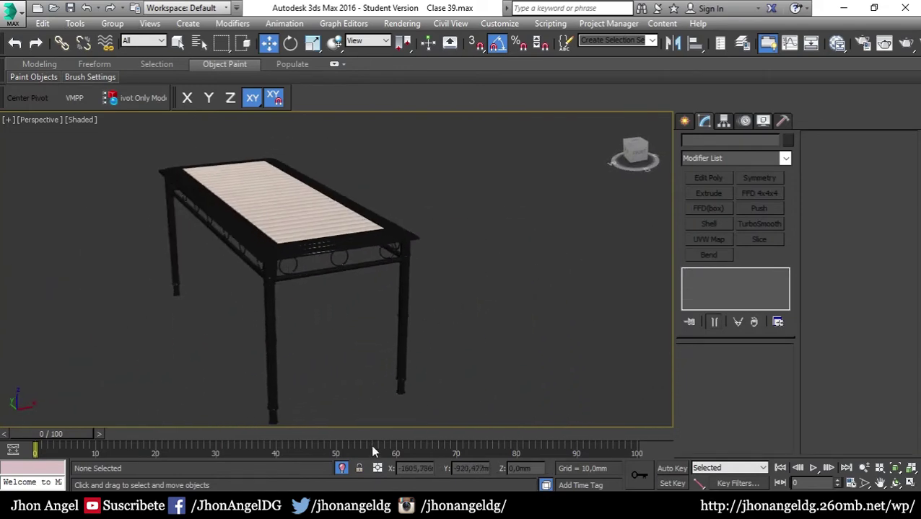
Orbit close to the table and select the first five chairs around it
middle_click_drag(341, 347, 284, 372, "alt")
scroll(329, 325, "up", 5)
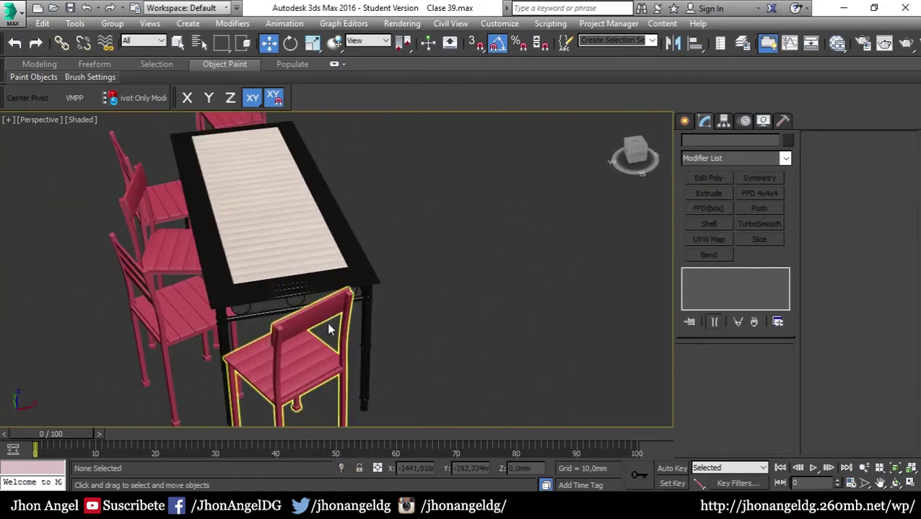
mouse_move(329, 325)
middle_mouse_down("alt")
mouse_move(404, 331)
mouse_move(514, 283)
mouse_move(459, 329)
middle_mouse_up("alt")
left_click(510, 268)
left_click(519, 271)
left_click(377, 276, "ctrl")
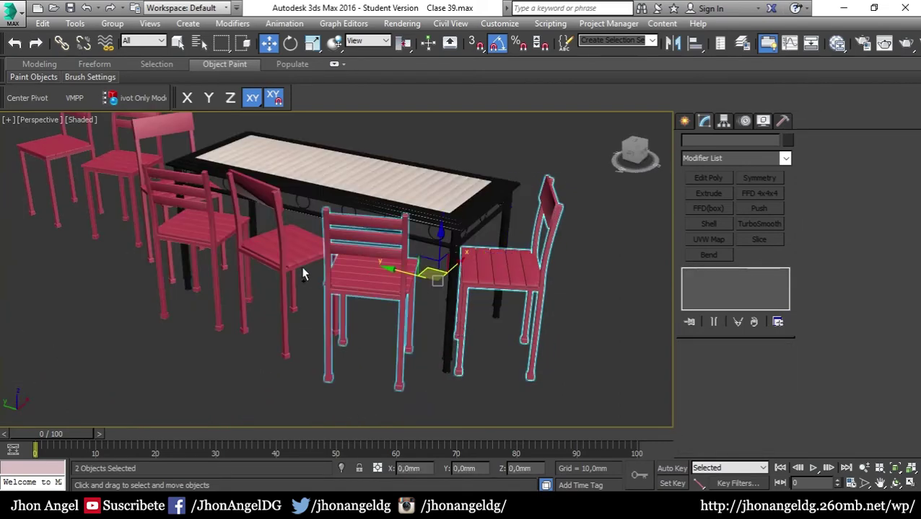
left_click(247, 238, "ctrl")
left_click(212, 238, "ctrl")
Add the remaining four chairs, including the two distant ones, to the selection
middle_click_drag(212, 238, 429, 220, "alt")
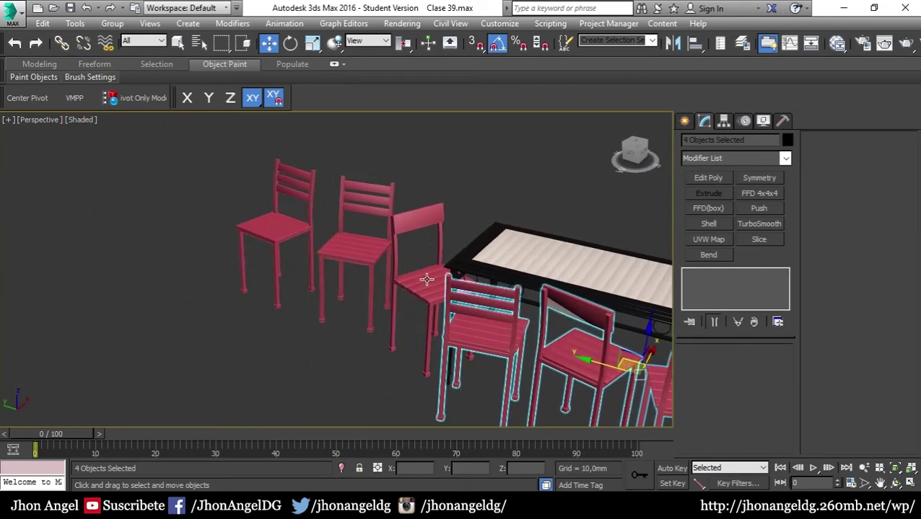
left_click(430, 220, "ctrl")
left_click(331, 243, "ctrl")
left_click(276, 227, "ctrl")
scroll(263, 351, "down", 3)
scroll(260, 369, "down", 2)
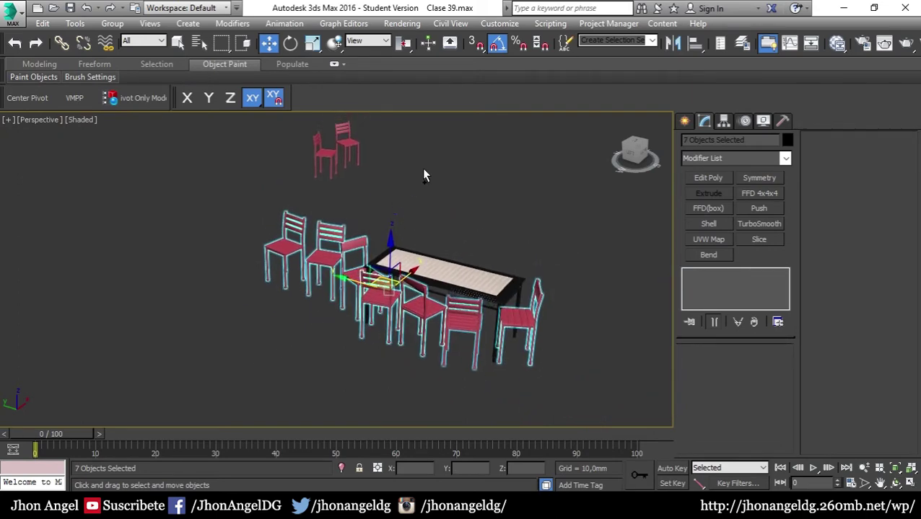
left_click(324, 155, "ctrl")
left_click(346, 144, "ctrl")
Isolate the nine selected chairs with Alt+Q and clear the selection
key("alt+q")
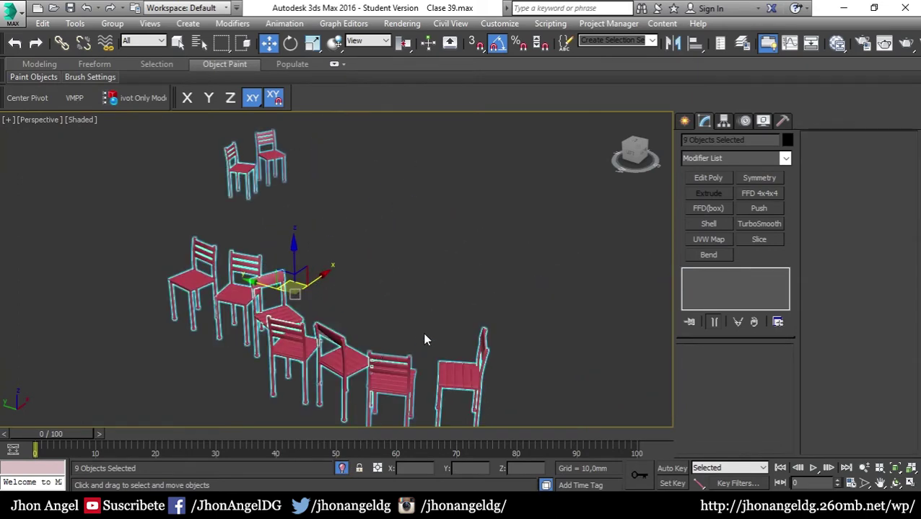
mouse_move(422, 333)
middle_mouse_down("alt")
mouse_move(526, 339)
mouse_move(476, 311)
middle_mouse_up("alt")
left_click(476, 312)
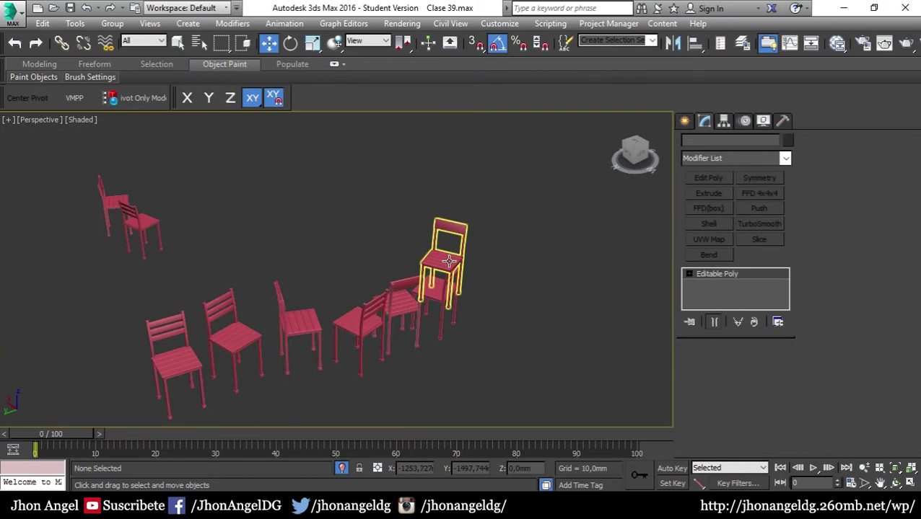
Select one chair and pick its seat and backrest elements in Element mode
left_click(444, 263)
middle_click_drag(444, 263, 489, 328, "alt")
scroll(436, 269, "up", 3)
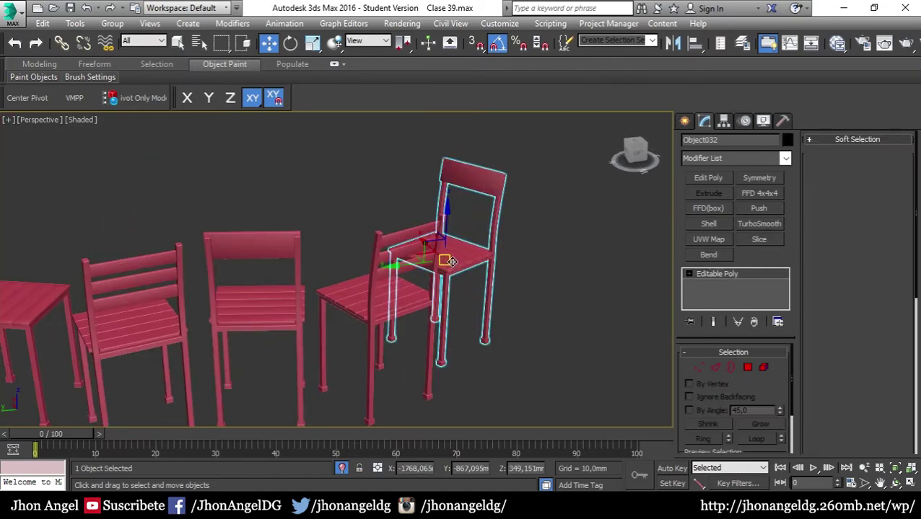
scroll(435, 269, "up", 2)
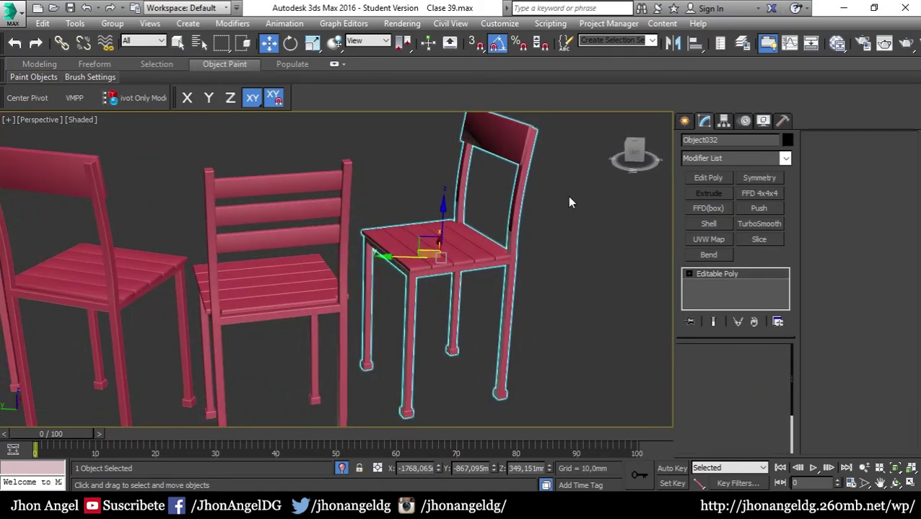
key("5")
left_click(506, 137)
left_click(473, 262, "ctrl")
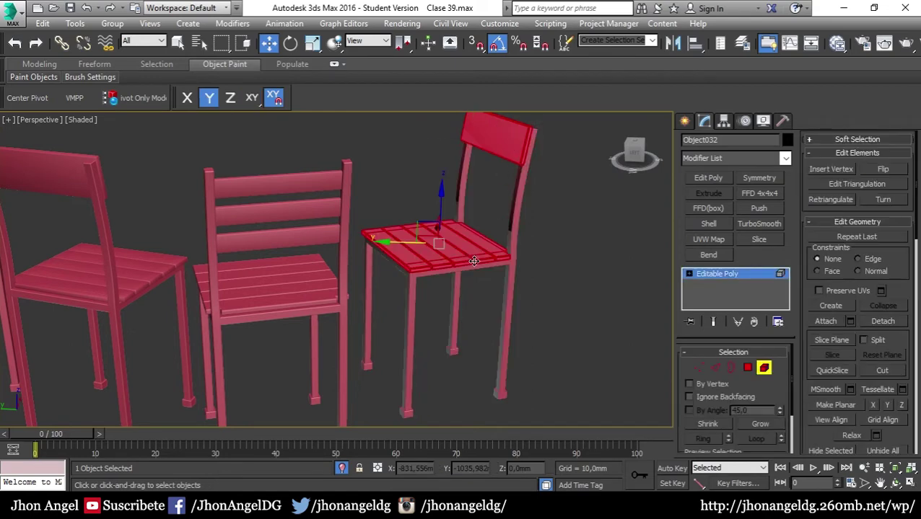
middle_click_drag(485, 256, 495, 315, "alt")
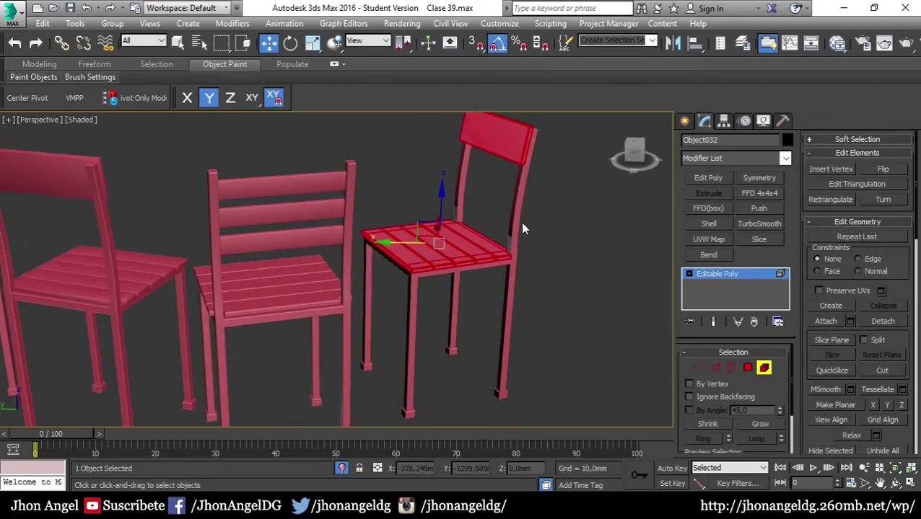
middle_click_drag(523, 229, 522, 282)
Detach the seat and backrest as Object115 and select the new object
left_click(883, 323)
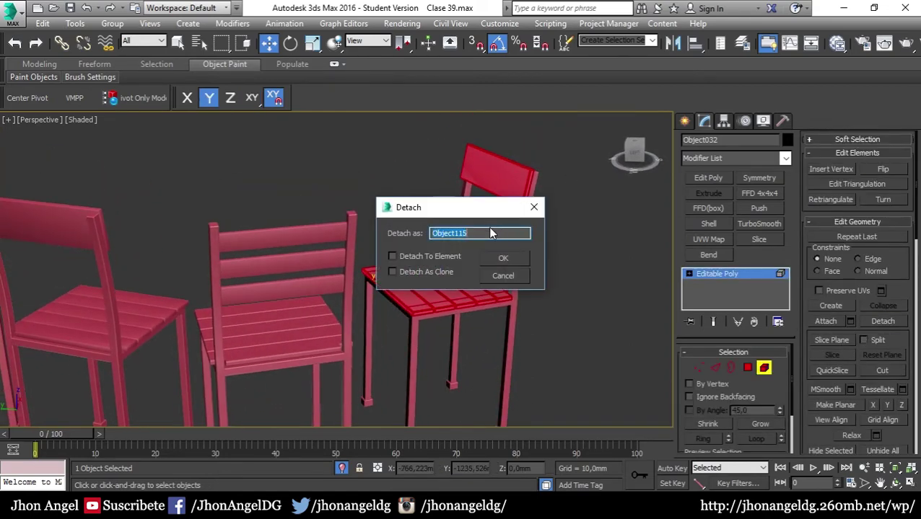
left_click(503, 255)
key("5")
left_click(497, 179)
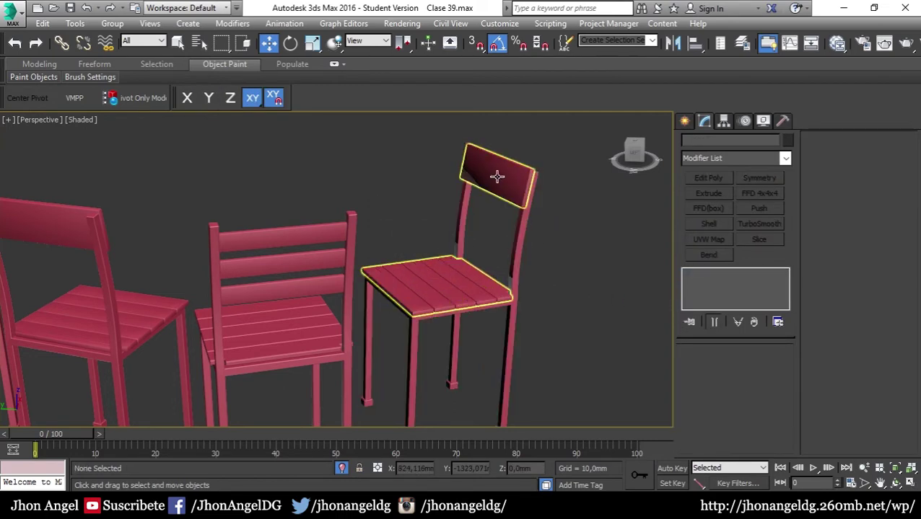
Try a Box UVW Map on the seat-and-backrest object, then delete the modifier
left_click(720, 238)
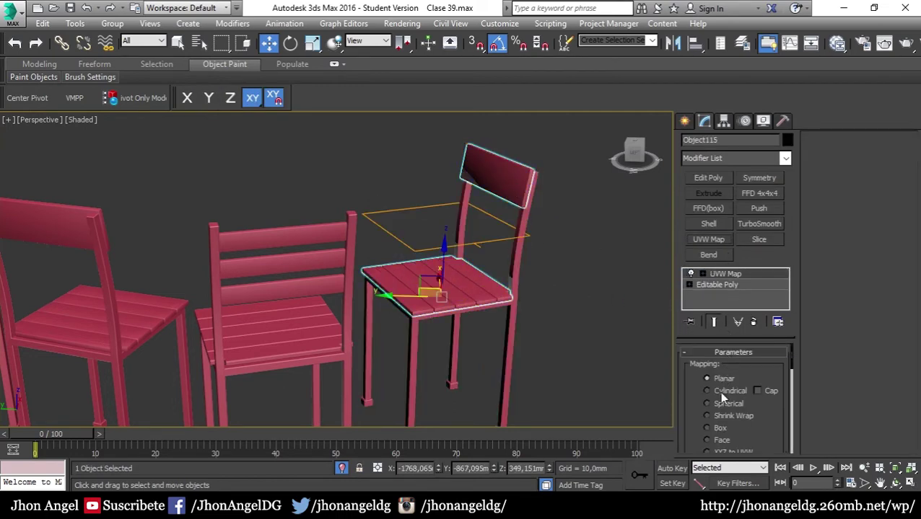
left_click(707, 428)
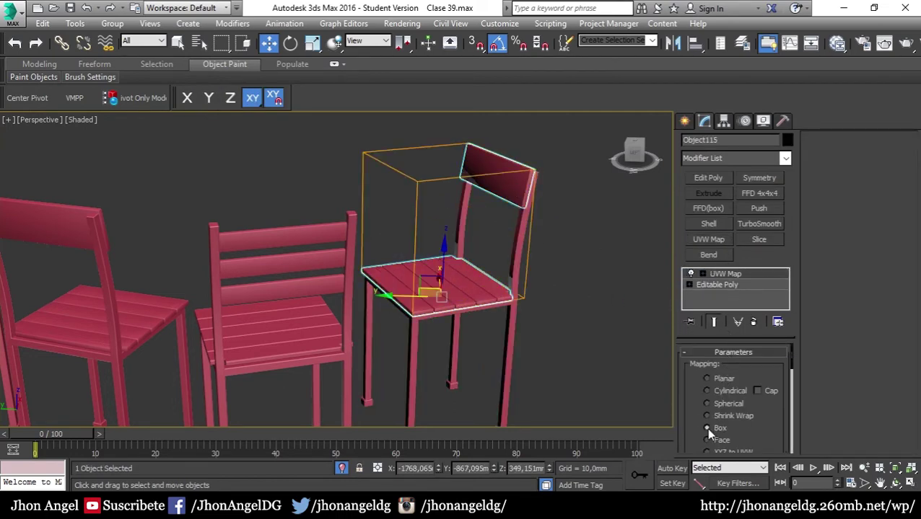
right_click(718, 275)
left_click(747, 241)
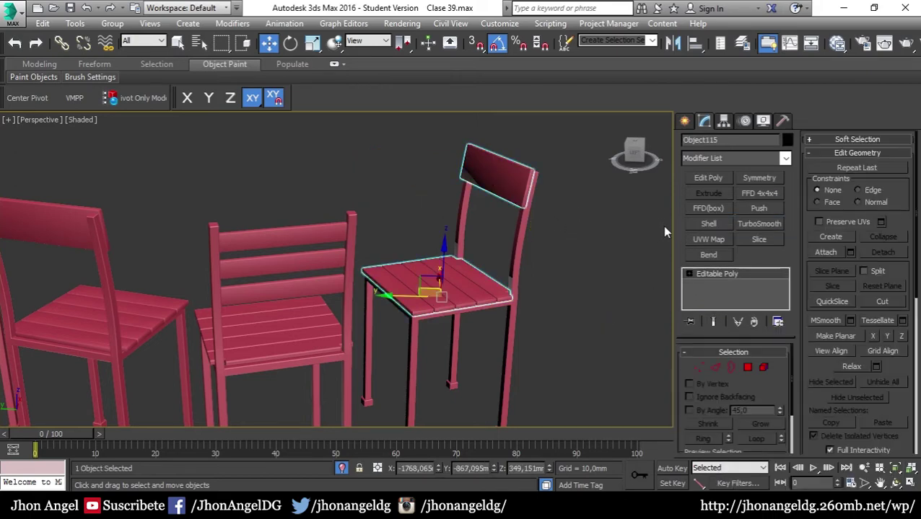
Detach the backrest from the seat as its own separate object
key("5")
left_click(488, 179)
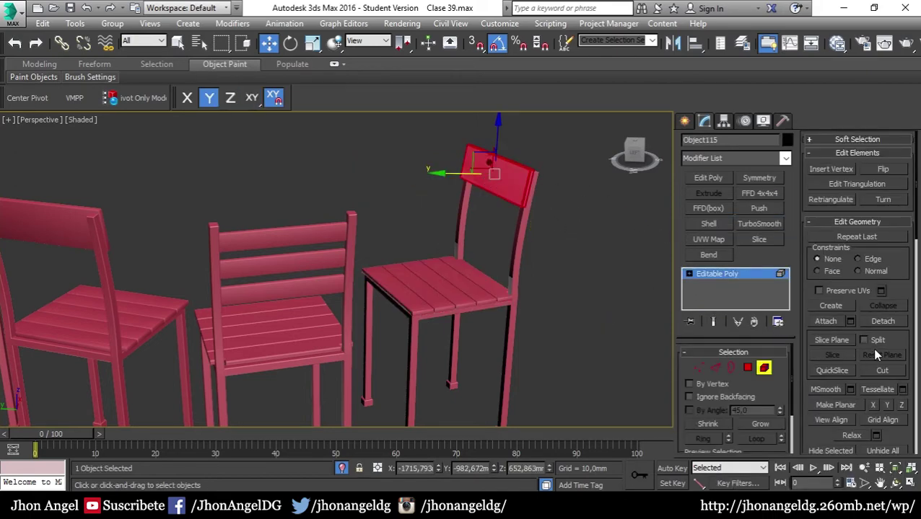
left_click(881, 321)
left_click(500, 256)
left_click(612, 275)
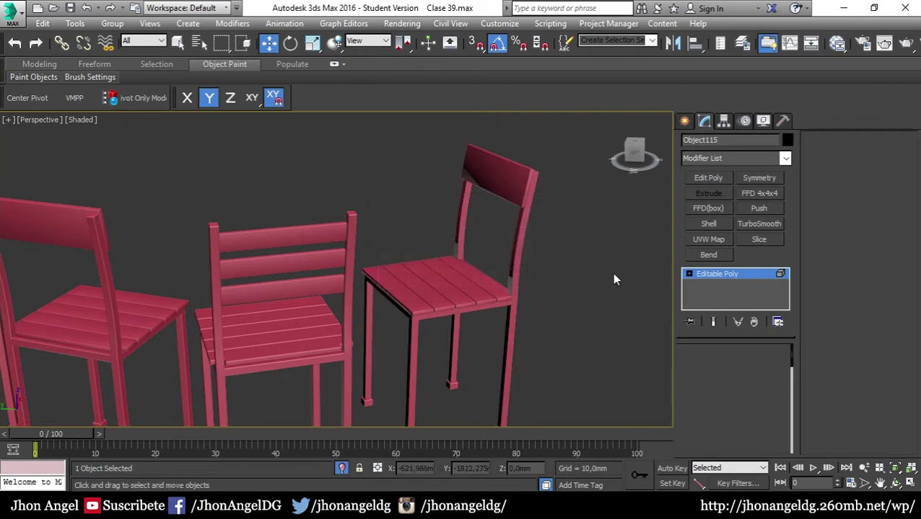
left_click(475, 174)
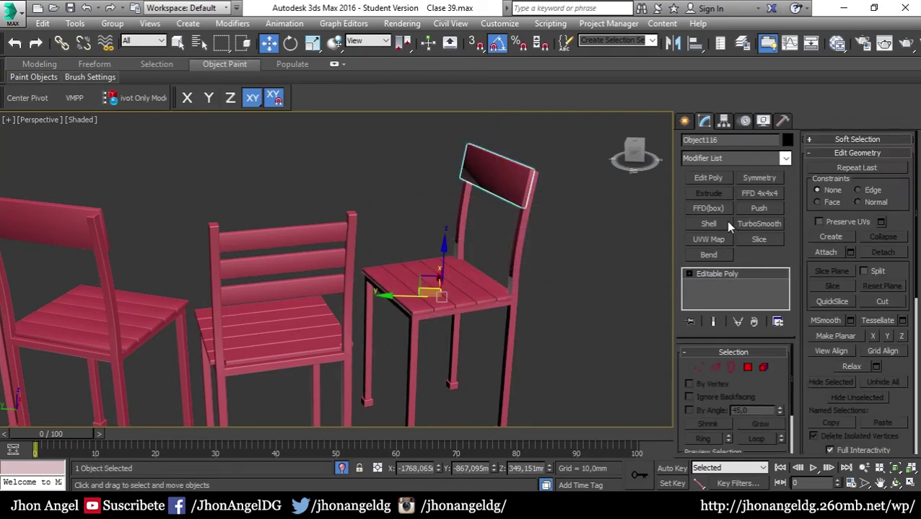
Add UVW Map modifiers to both the backrest and the seat
left_click(712, 240)
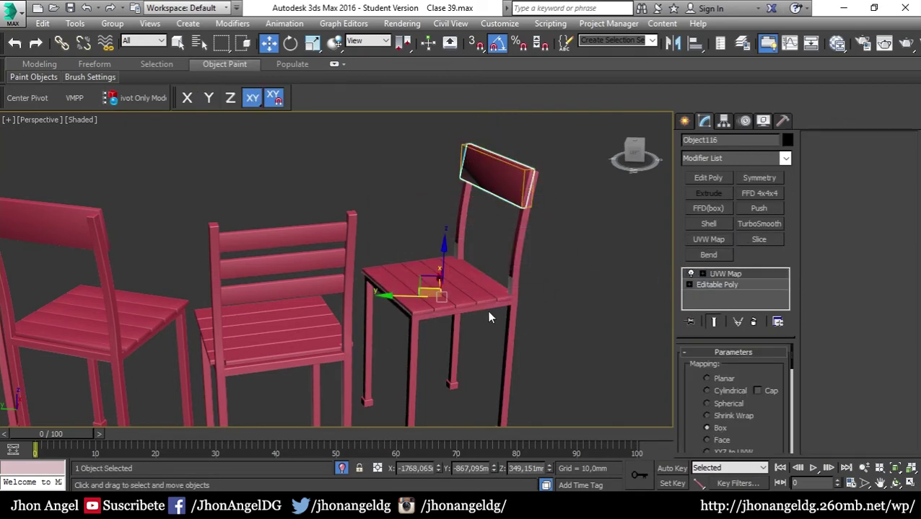
left_click(489, 318)
left_click(709, 239)
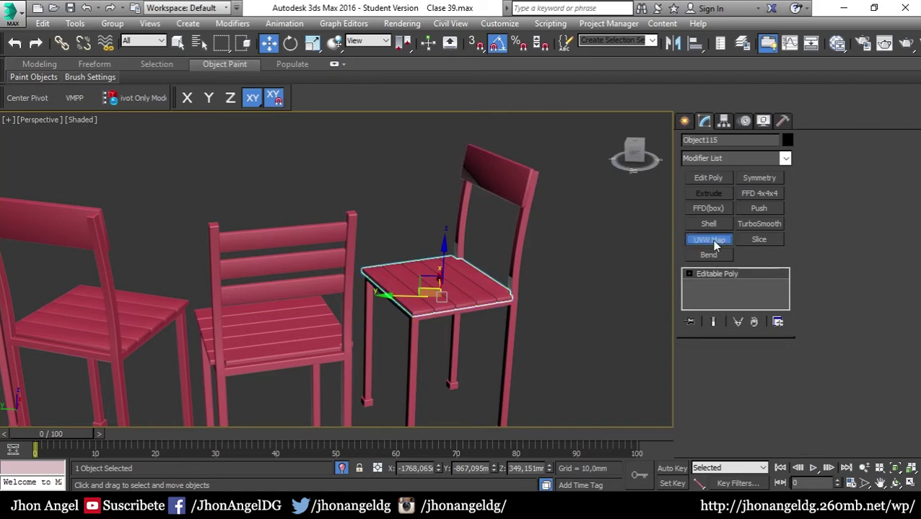
Give the chair frame a Box UVW Map, removing a stray FFD modifier first
left_click(624, 356)
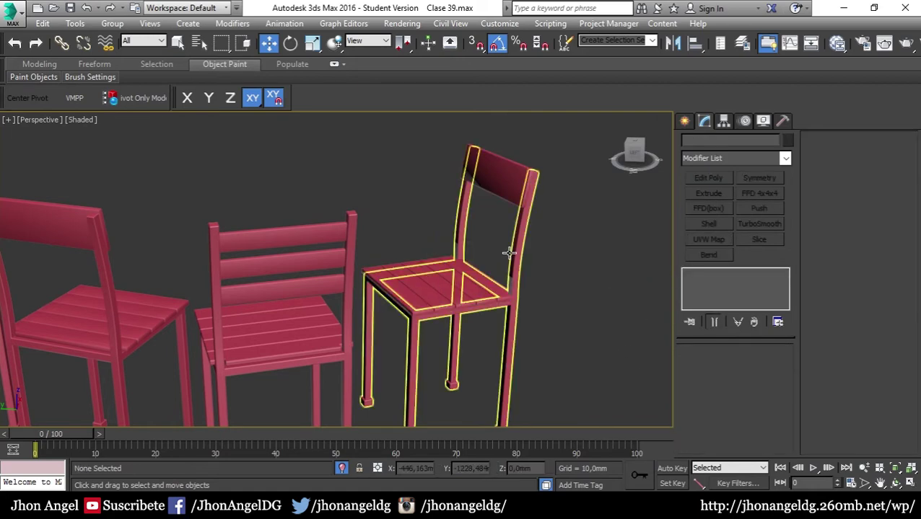
left_click(511, 254)
left_click(709, 209)
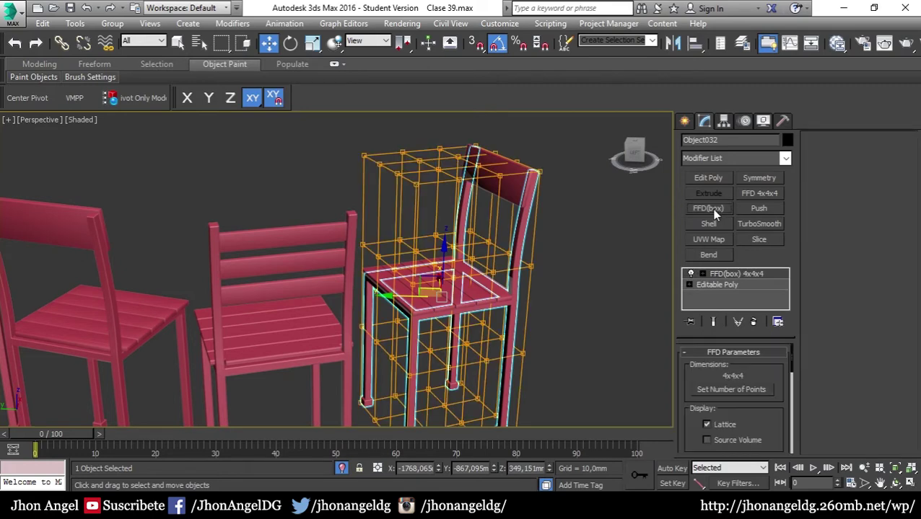
key("Delete")
left_click(715, 239)
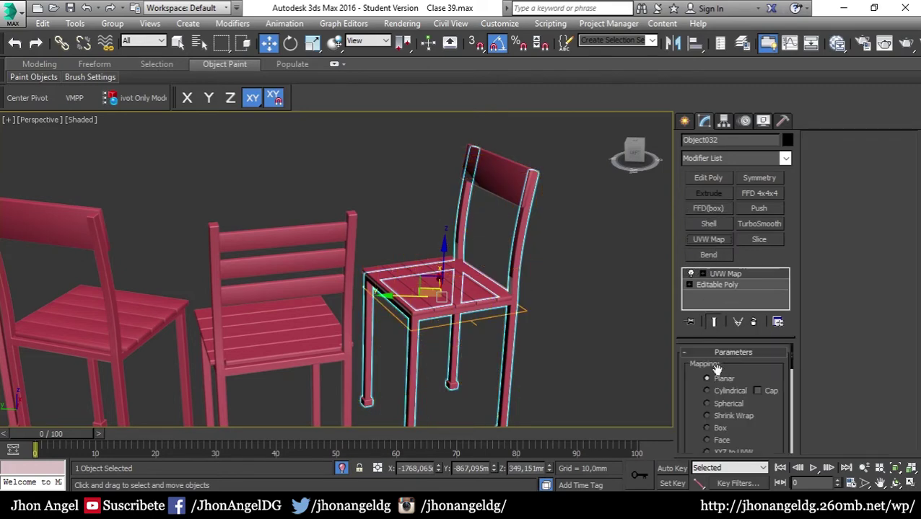
left_click(720, 428)
Select the seat and backrest together and bring up the Material Editor
left_click(442, 273)
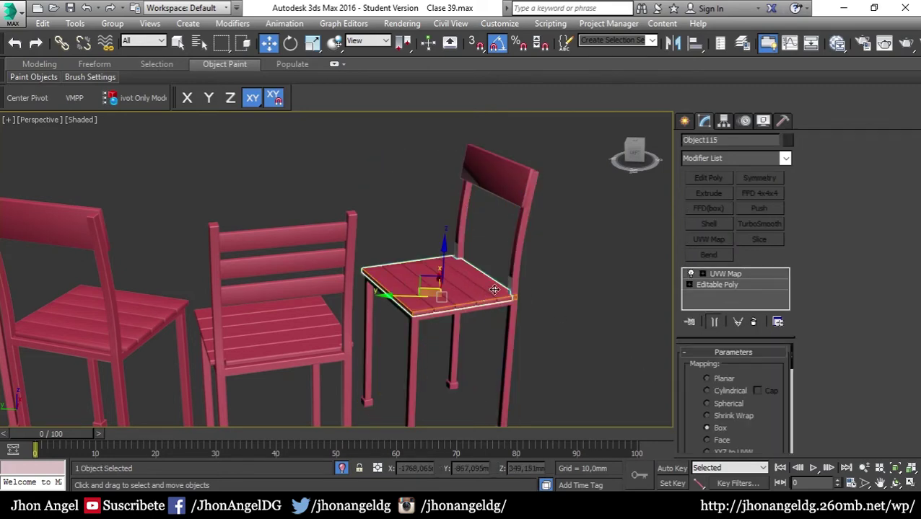
mouse_move(442, 272)
middle_mouse_down("alt")
mouse_move(510, 282)
mouse_move(517, 181)
middle_mouse_up("alt")
left_click(517, 199, "ctrl")
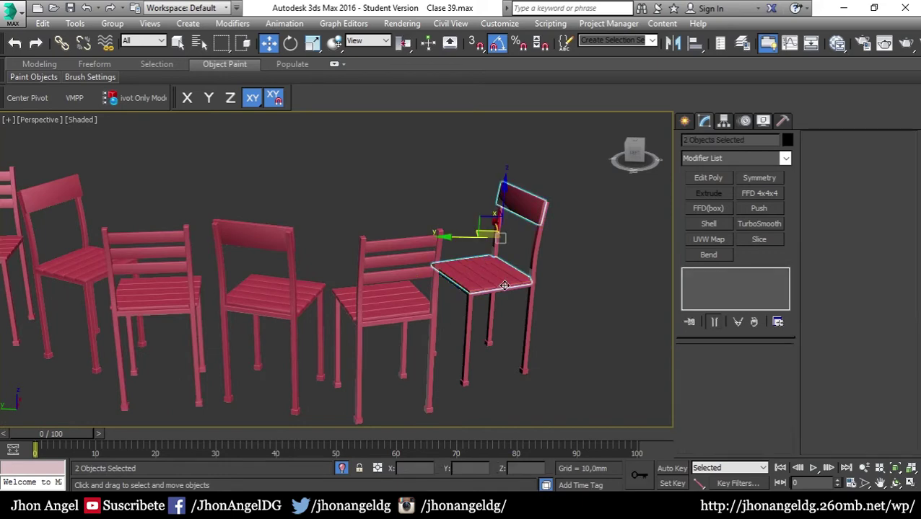
key("m")
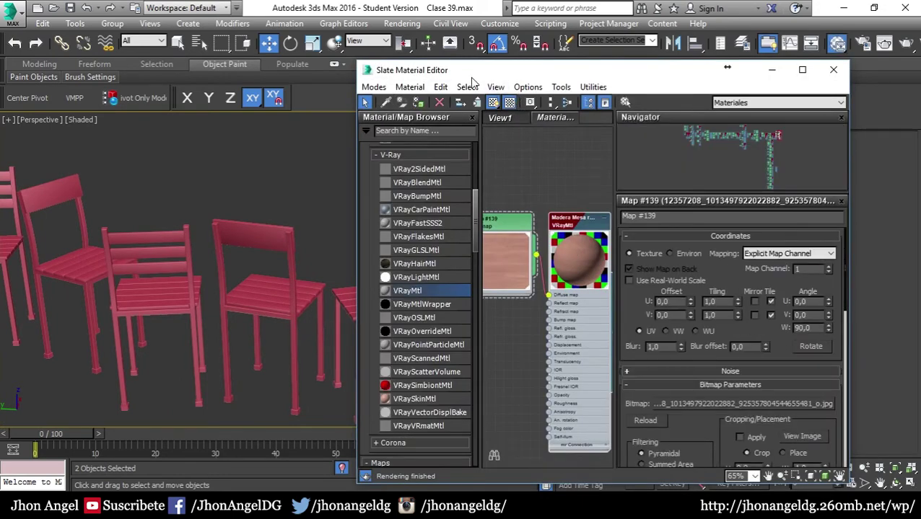
Move the material editor aside and orbit around the chair to inspect the seat and backrest planks
left_click_drag(472, 75, 486, 375)
scroll(491, 274, "up", 3)
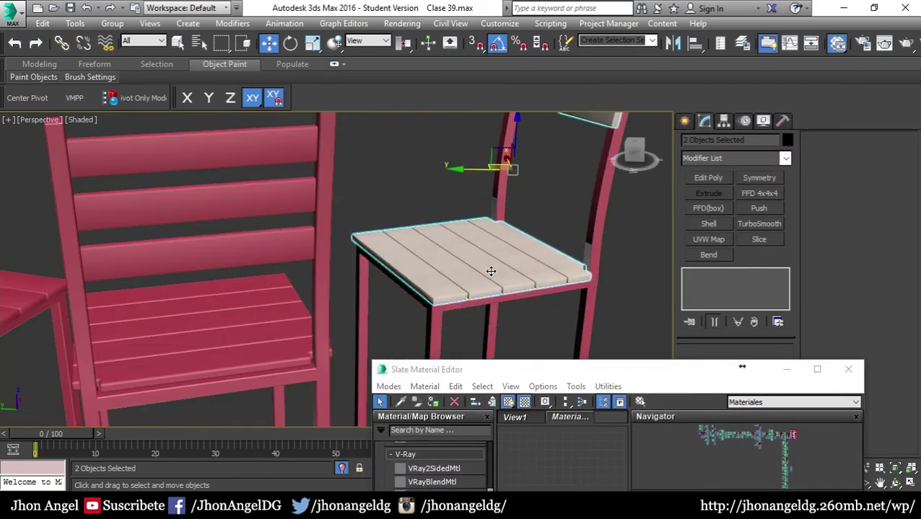
scroll(489, 269, "up", 3)
scroll(488, 272, "up", 3)
scroll(490, 295, "down", 2)
middle_click_drag(489, 305, 468, 336, "alt")
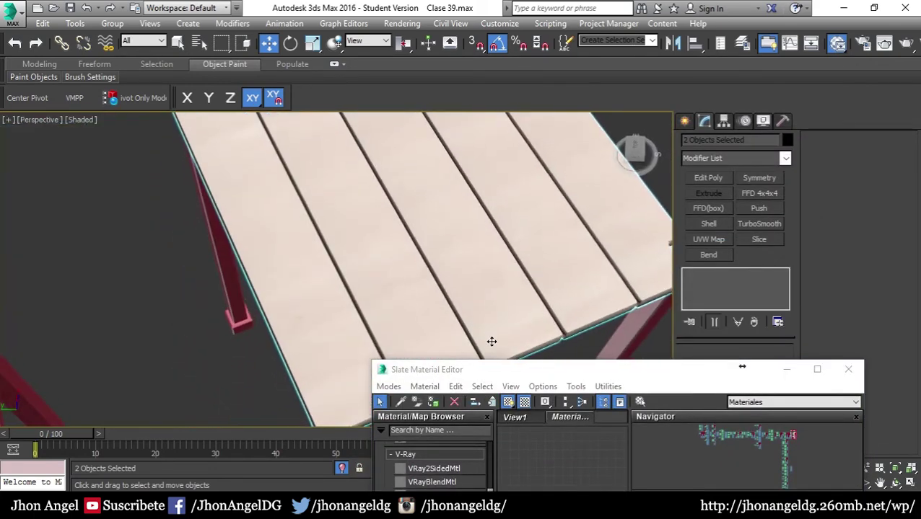
scroll(468, 335, "down", 3)
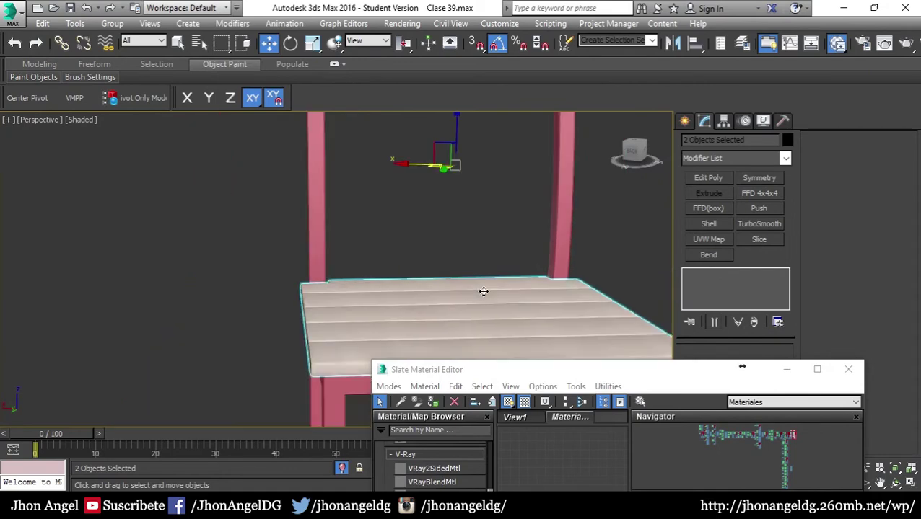
mouse_move(482, 290)
middle_mouse_down("alt")
mouse_move(507, 277)
mouse_move(448, 232)
middle_mouse_up("alt")
scroll(450, 225, "up", 3)
scroll(451, 225, "up", 2)
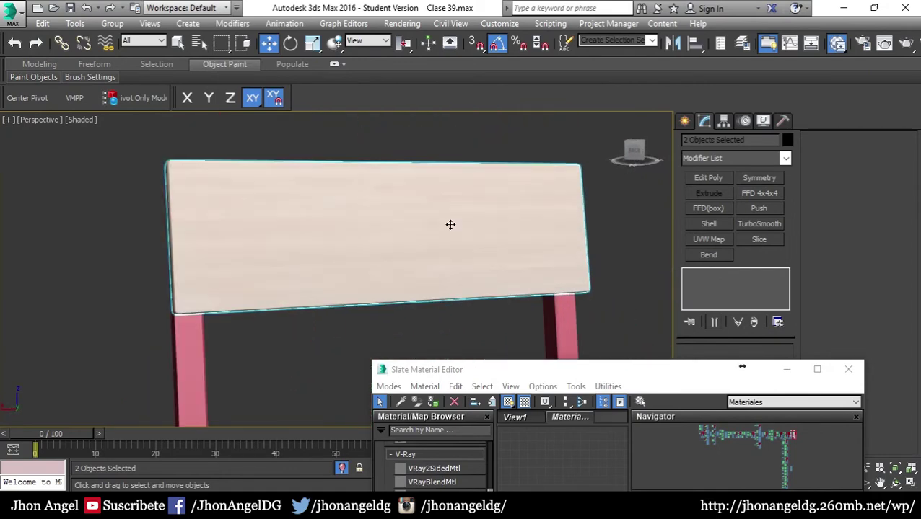
scroll(450, 224, "up", 2)
scroll(450, 224, "down", 2)
scroll(455, 238, "down", 3)
middle_click_drag(464, 287, 456, 274, "alt")
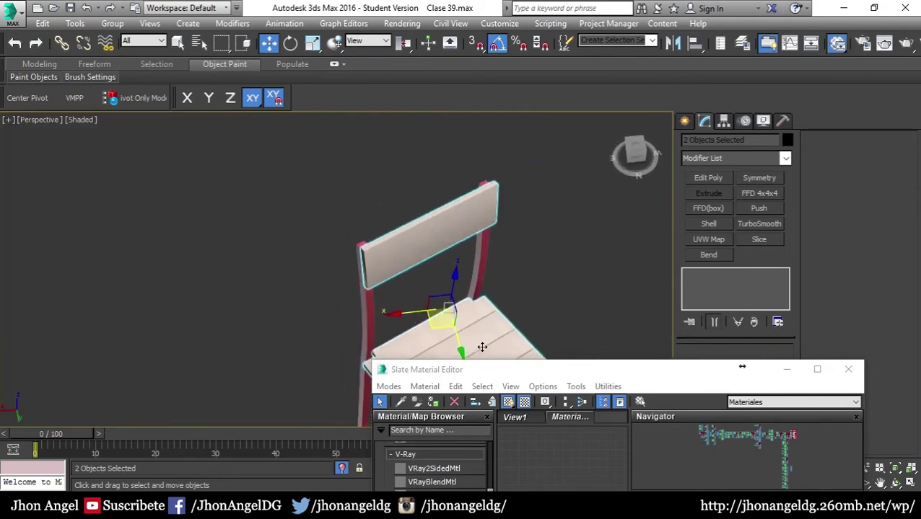
scroll(456, 274, "up", 2)
scroll(456, 274, "up", 2)
scroll(390, 308, "up", 3)
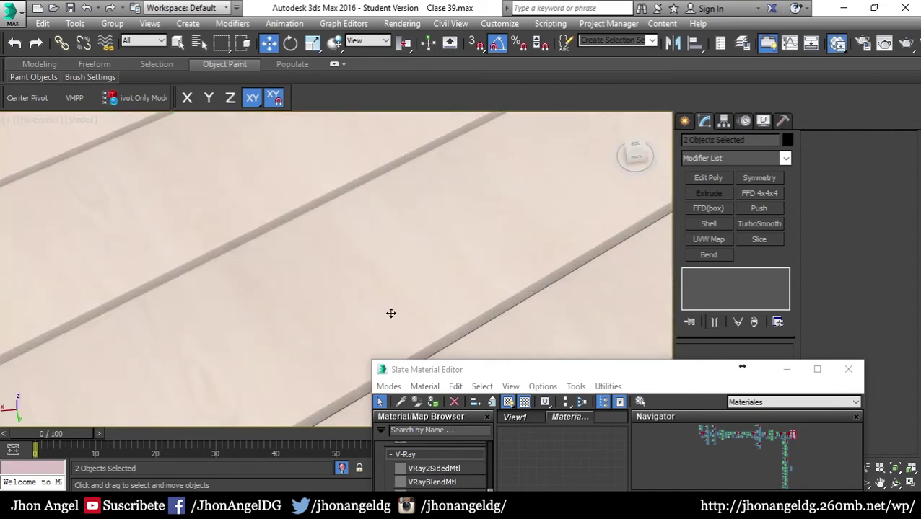
scroll(390, 310, "down", 2)
scroll(390, 310, "down", 3)
Select the seat plank, try rotating it, and select its UVW Map modifier
left_click(430, 233)
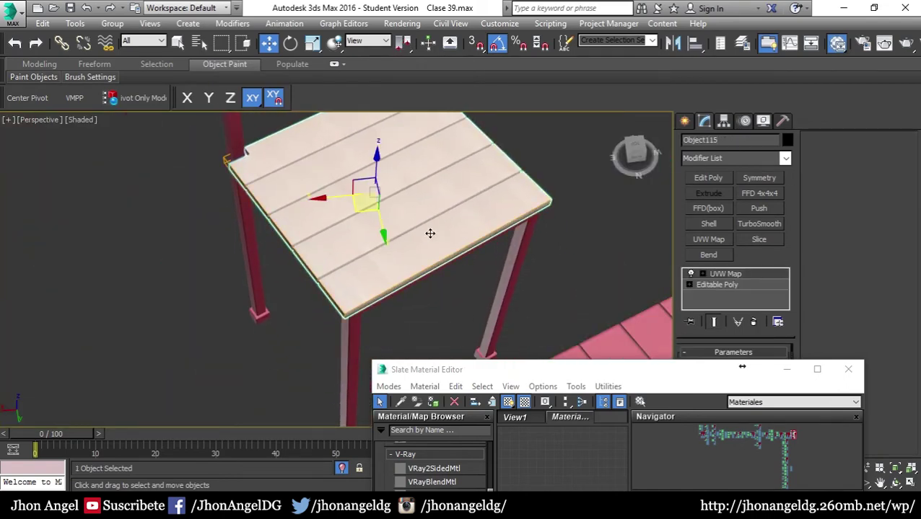
left_click_drag(690, 364, 340, 393)
scroll(417, 289, "down", 3)
middle_click_drag(421, 304, 423, 292, "alt")
scroll(413, 272, "up", 3)
key("e")
middle_click_drag(425, 249, 421, 282, "alt")
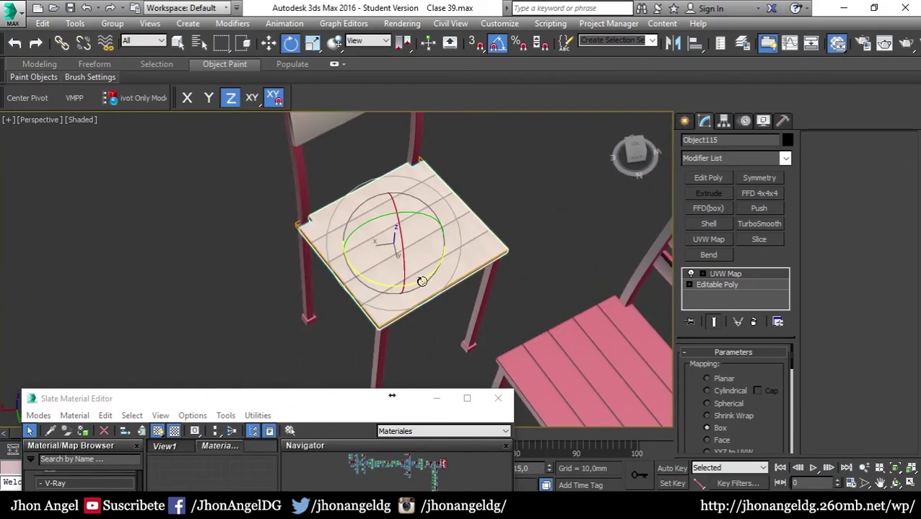
left_click_drag(419, 281, 412, 279)
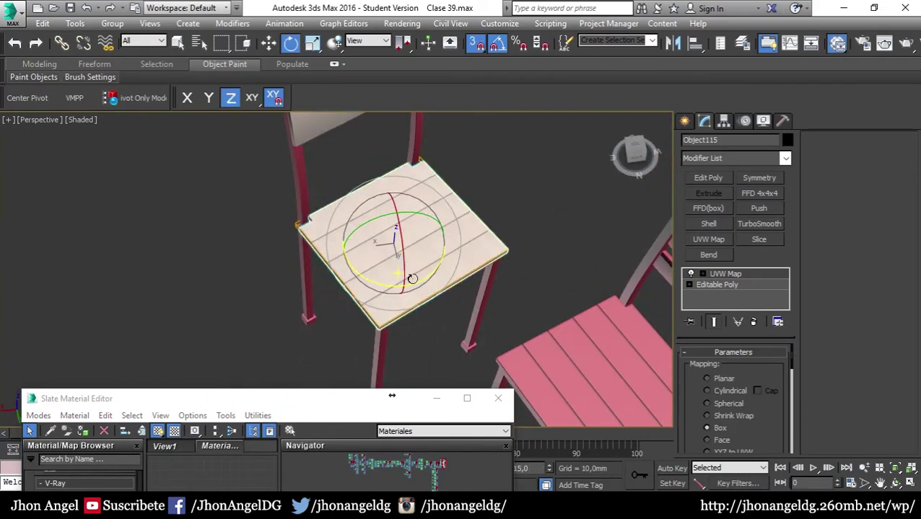
left_click(720, 274)
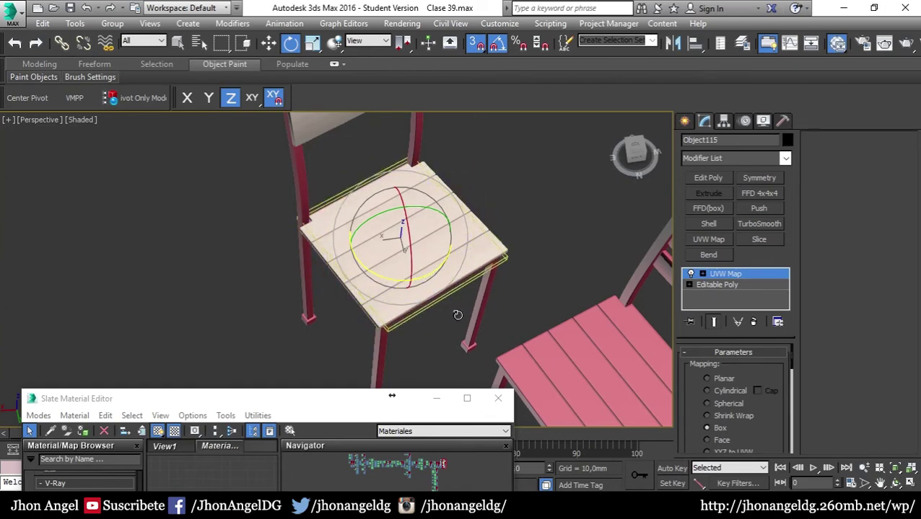
Compare with the light-seated chair and bring the Mesa Retro material node into view
mouse_move(457, 316)
middle_mouse_down("alt")
mouse_move(429, 281)
mouse_move(454, 325)
mouse_move(753, 295)
middle_mouse_up("alt")
scroll(436, 289, "up", 5)
scroll(448, 306, "up", 2)
scroll(448, 306, "down", 5)
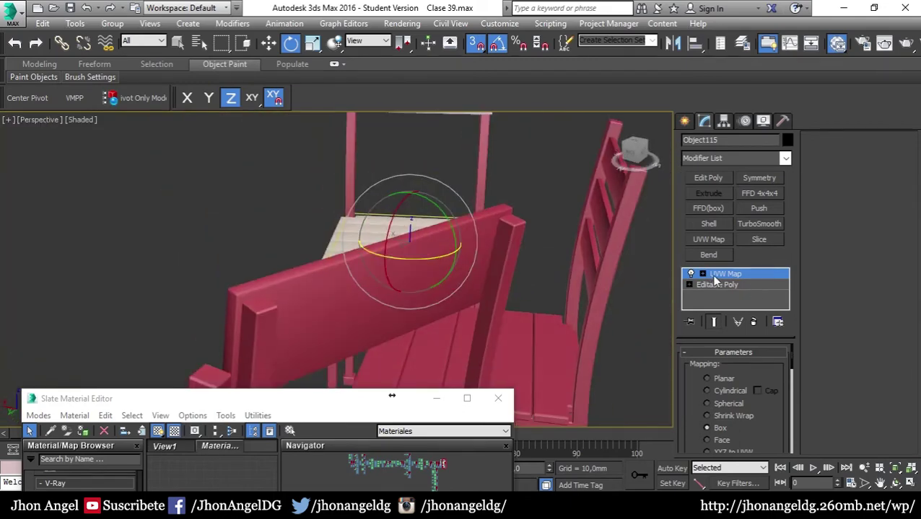
left_click(584, 216)
scroll(552, 210, "down", 3)
scroll(552, 210, "down", 3)
mouse_move(506, 230)
middle_mouse_down()
mouse_move(442, 243)
mouse_move(289, 243)
middle_mouse_up()
left_click(472, 243)
left_click_drag(344, 405, 520, 107)
middle_click_drag(432, 379, 341, 270)
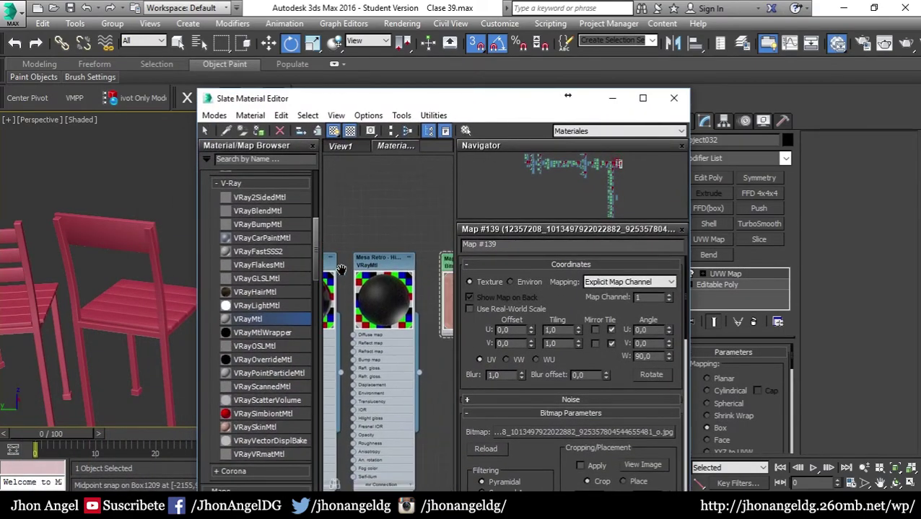
scroll(341, 269, "up", 2)
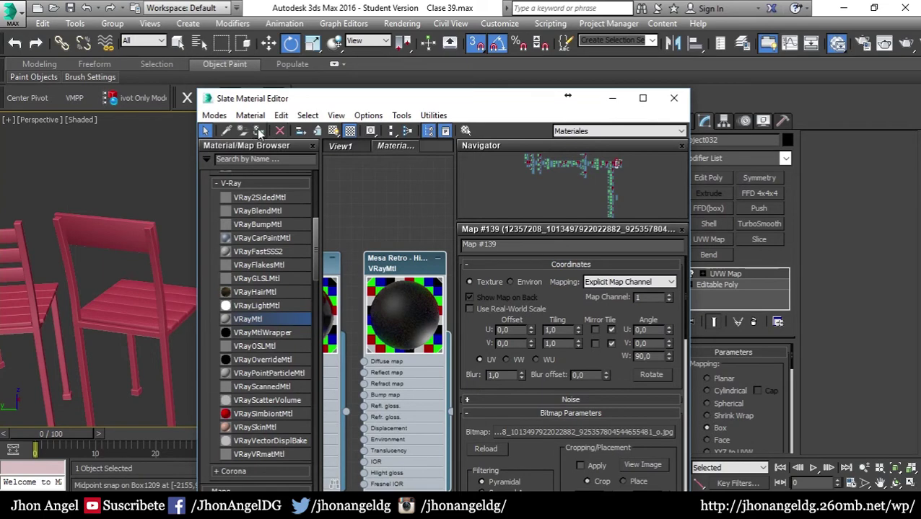
Group the new chair's three parts into a named chair group
left_click(674, 98)
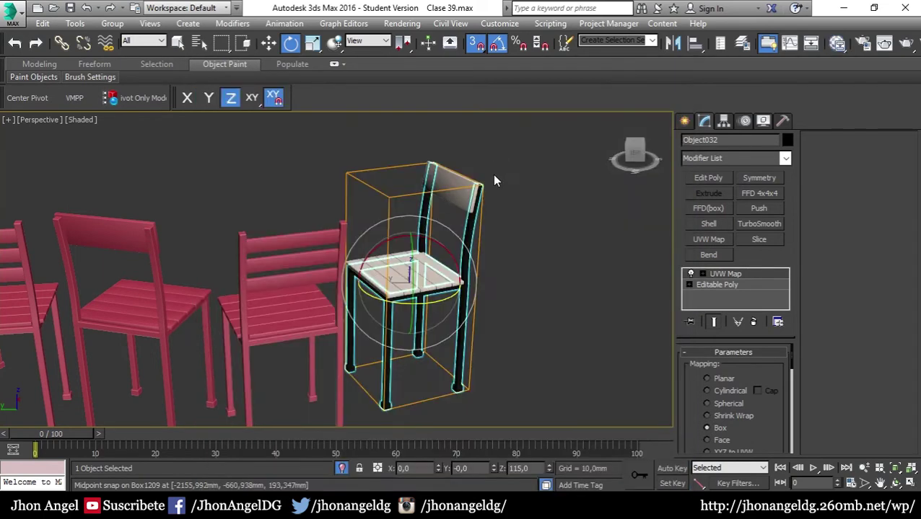
left_click_drag(545, 160, 406, 353)
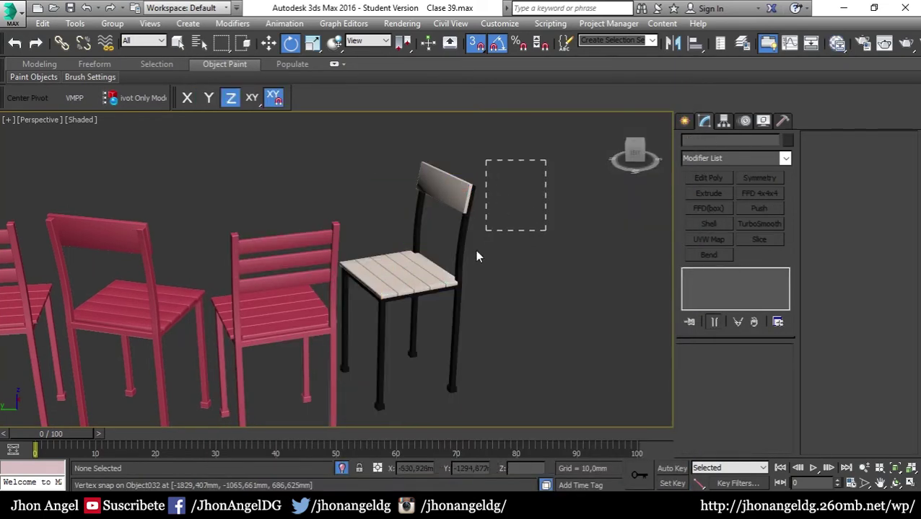
left_click(112, 23)
left_click(137, 37)
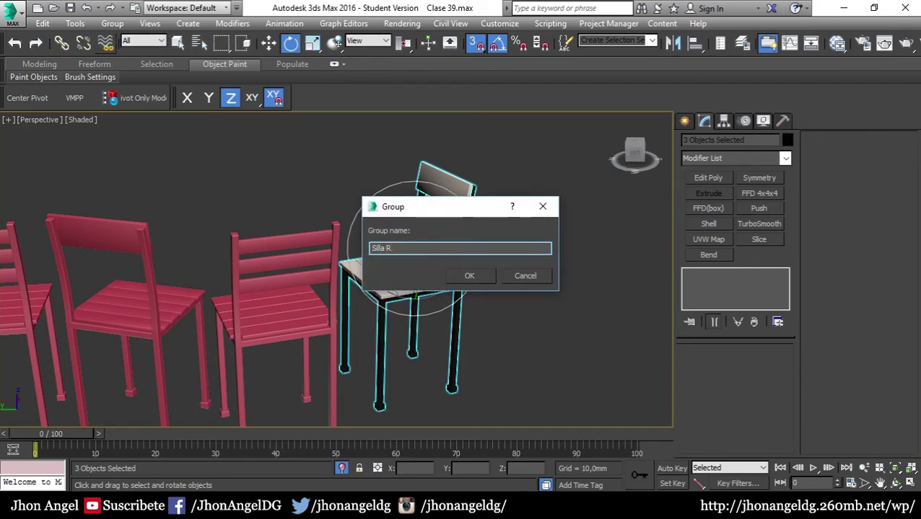
key("Return")
left_click(512, 239)
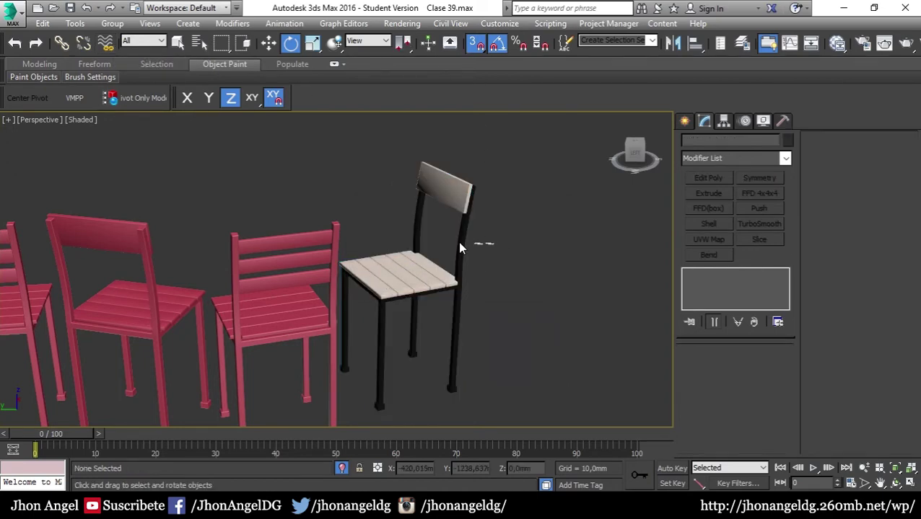
Convert the chair frame to an Editable Poly
left_click(433, 274)
middle_click_drag(524, 298, 657, 310)
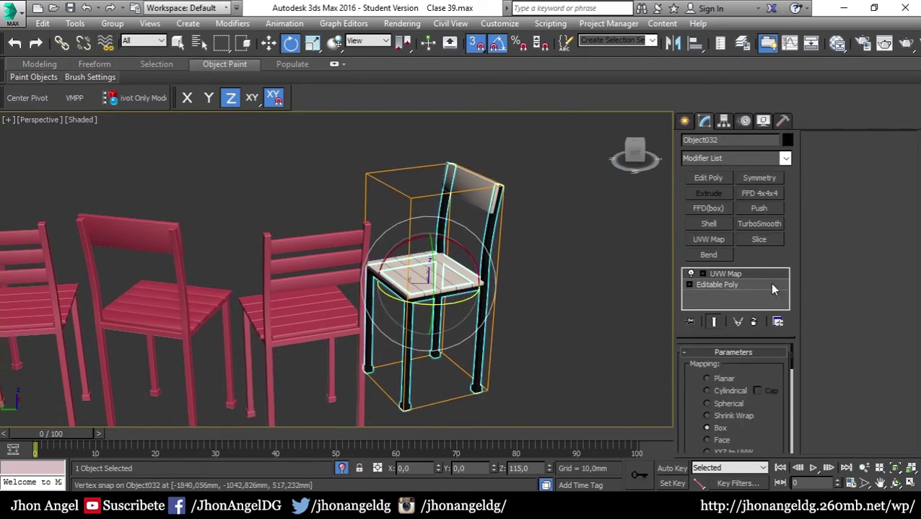
scroll(691, 433, "down", 3)
scroll(704, 325, "up", 3)
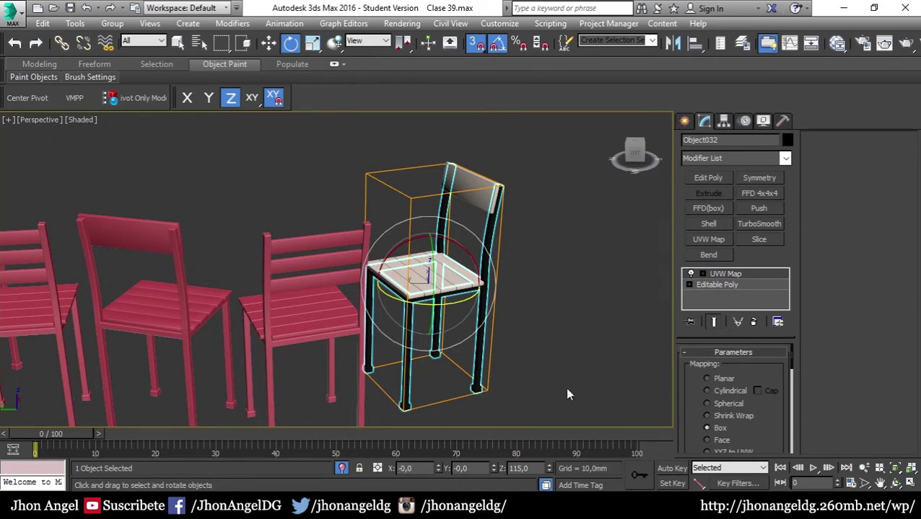
right_click(565, 264)
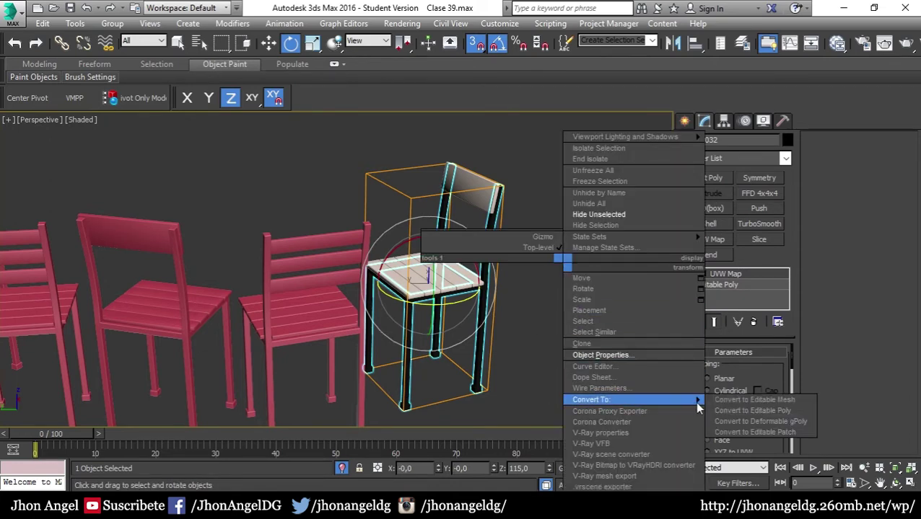
left_click(742, 411)
left_click(721, 274)
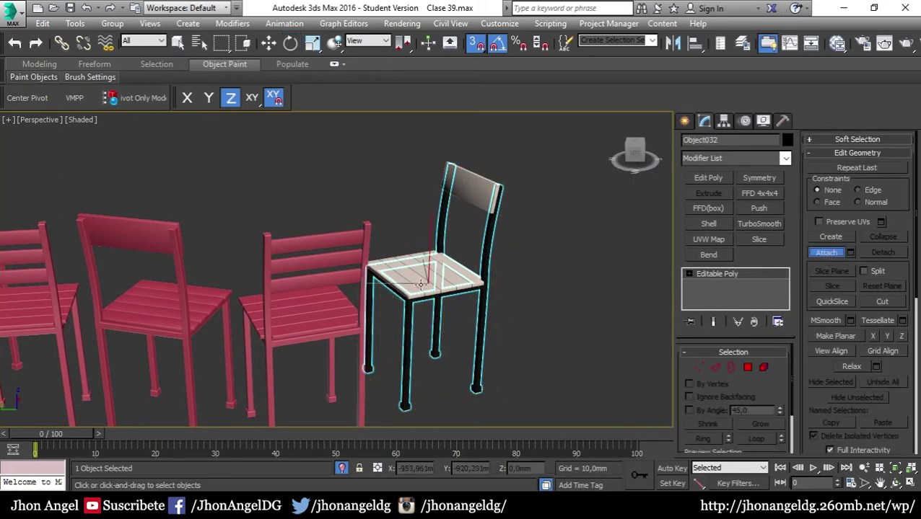
Attach the chair back onto the frame mesh, accepting the default Attach Options
left_click(469, 205)
left_click(528, 233)
left_click(482, 202)
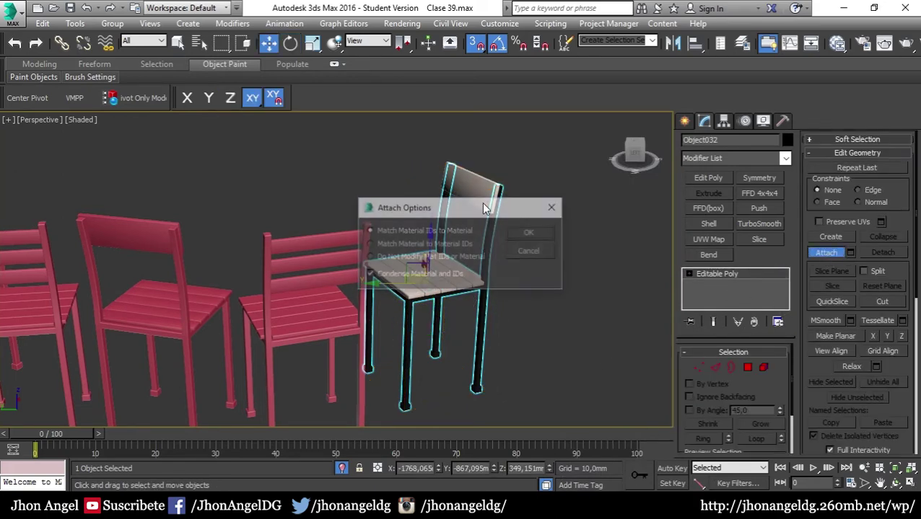
left_click(528, 233)
right_click(540, 225)
left_click(509, 318)
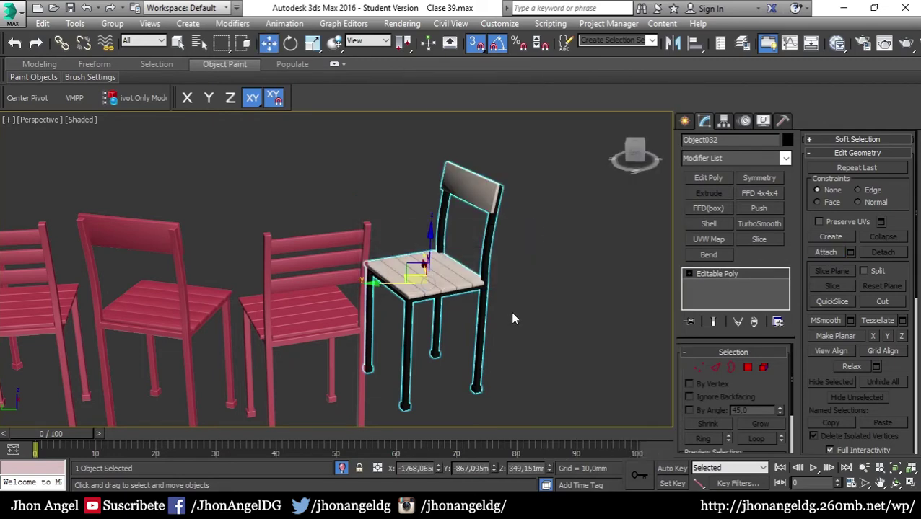
Pick the white chair back's material into the Slate Material Editor with the eyedropper
key("m")
left_click_drag(404, 101, 570, 101)
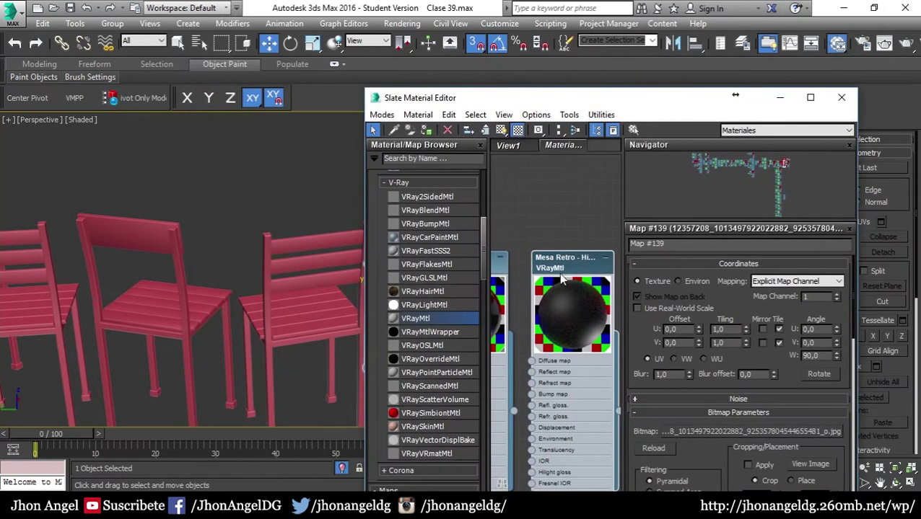
middle_click_drag(563, 303, 510, 260)
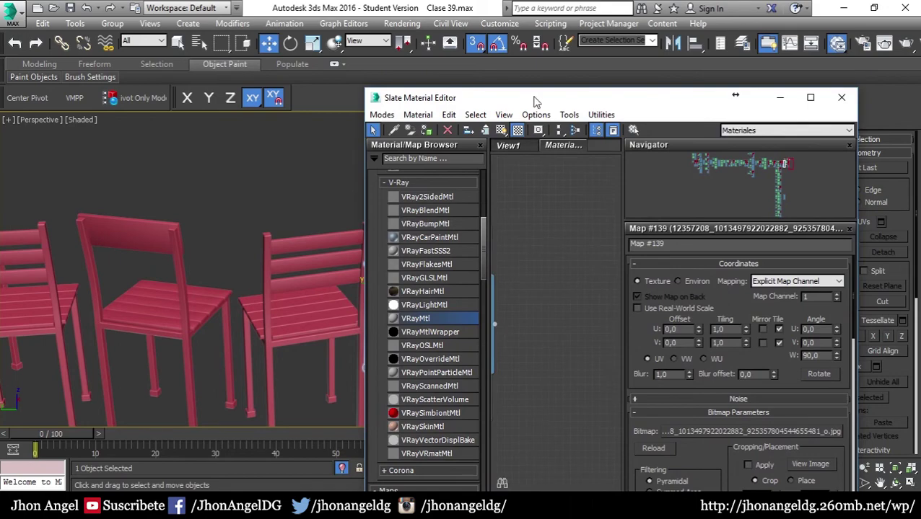
left_click_drag(535, 101, 466, 270)
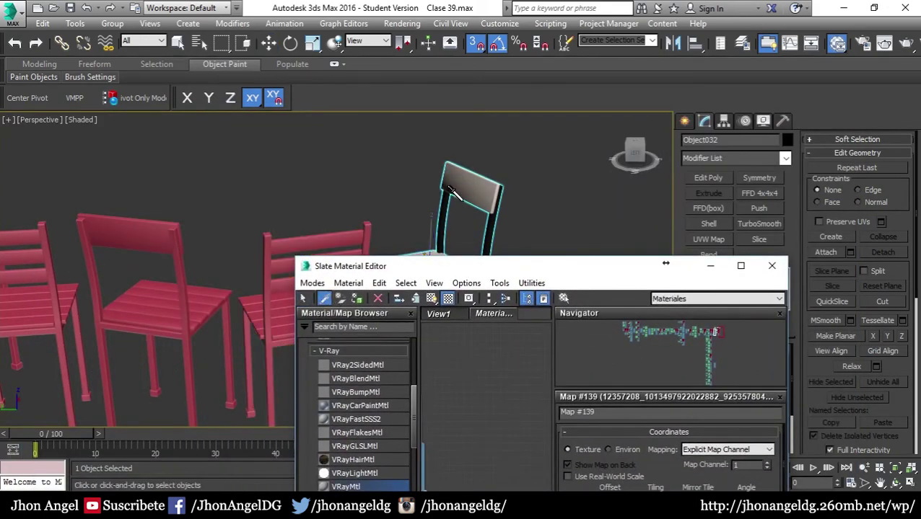
left_click(453, 192)
left_click_drag(521, 267, 633, 125)
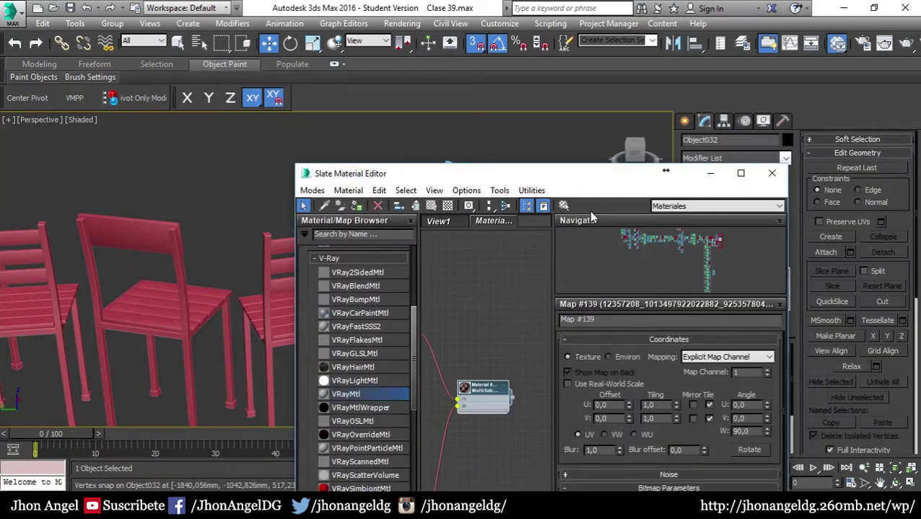
middle_click_drag(594, 348, 619, 362)
scroll(619, 362, "up", 2)
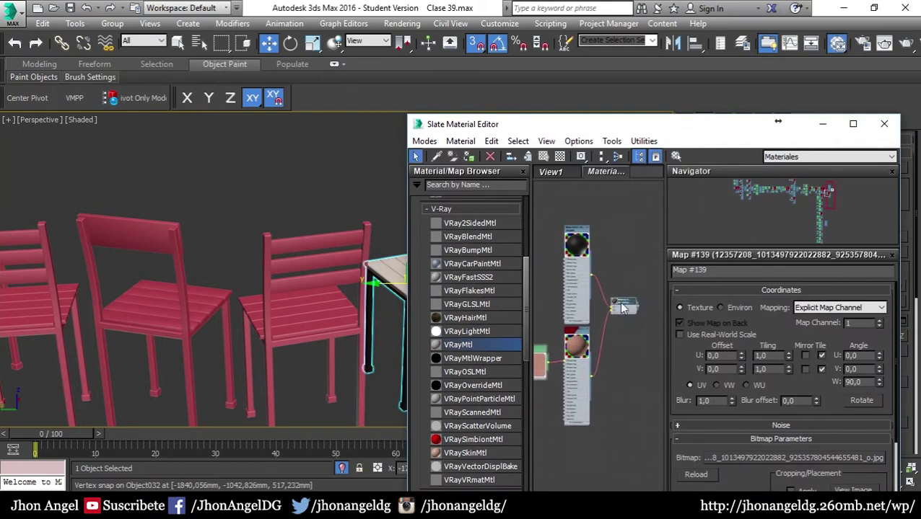
scroll(610, 332, "up", 3)
Apply the picked material to a pink chair, then undo the change
left_click(336, 286)
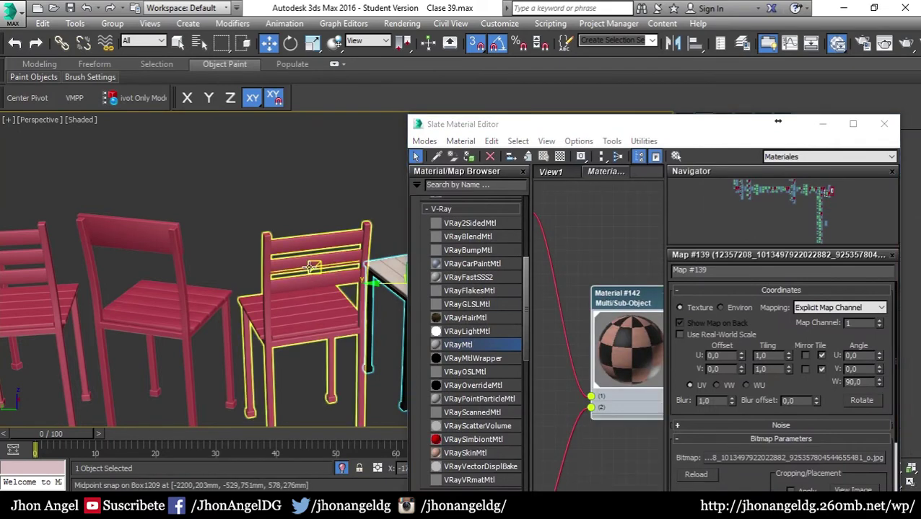
left_click(476, 162)
mouse_move(275, 358)
middle_mouse_down("alt")
mouse_move(292, 326)
mouse_move(349, 377)
mouse_move(328, 365)
middle_mouse_up("alt")
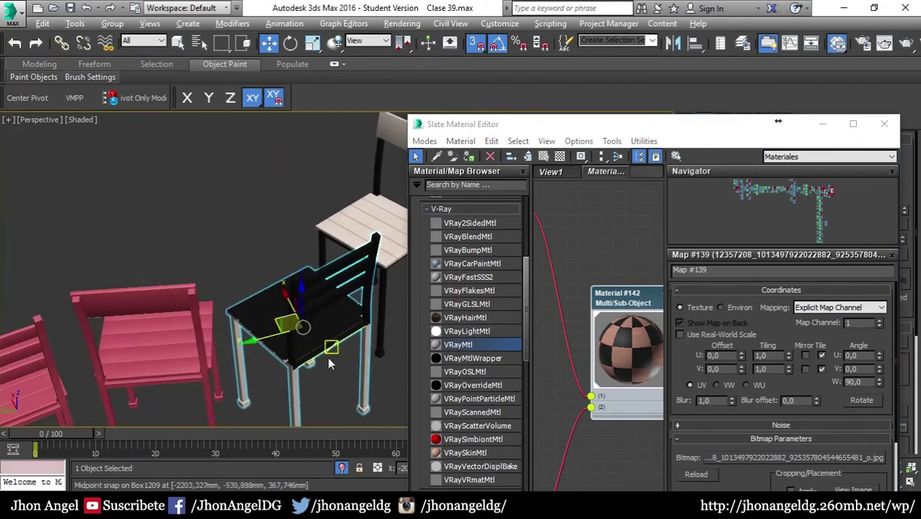
key("ctrl+z")
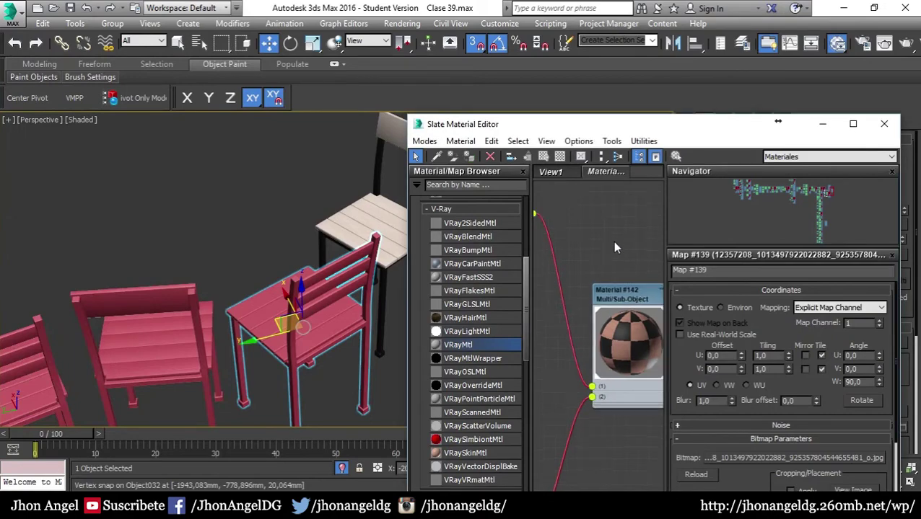
Box-select and delete the material nodes in View1, then close the editor
scroll(612, 241, "down", 5)
left_click_drag(633, 216, 574, 338)
key("Delete")
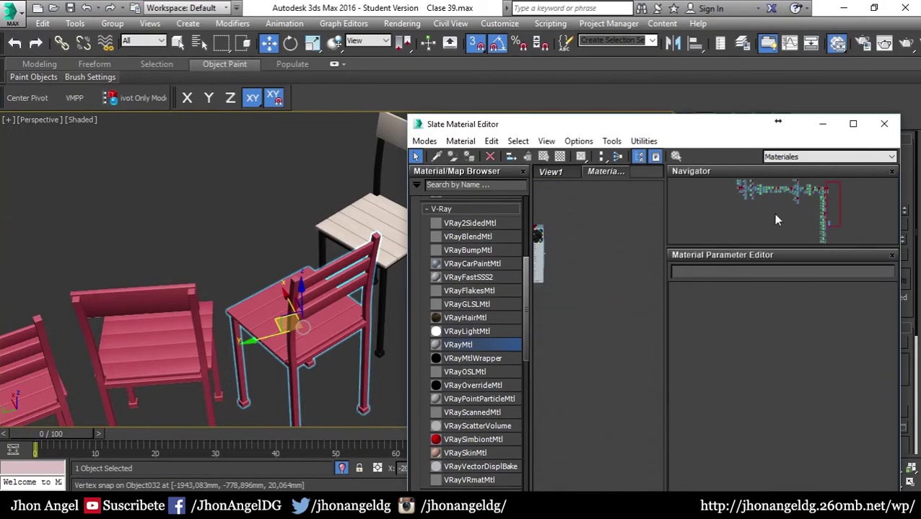
left_click(884, 123)
middle_click_drag(510, 211, 493, 251, "alt")
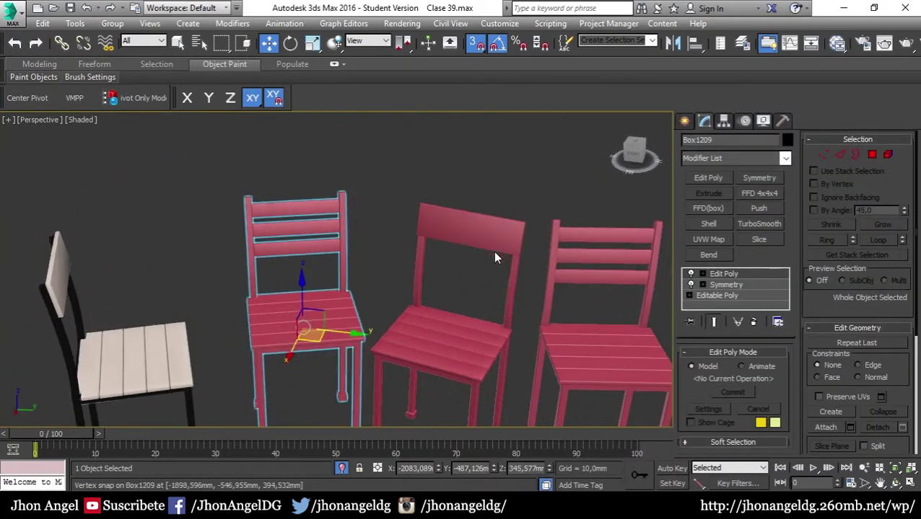
Orbit and zoom the view so the table and chairs run diagonally
scroll(261, 337, "down", 3)
scroll(238, 346, "up", 2)
mouse_move(228, 361)
middle_mouse_down("alt")
mouse_move(196, 294)
mouse_move(188, 306)
mouse_move(292, 393)
middle_mouse_up("alt")
scroll(292, 393, "up", 1)
scroll(326, 402, "down", 4)
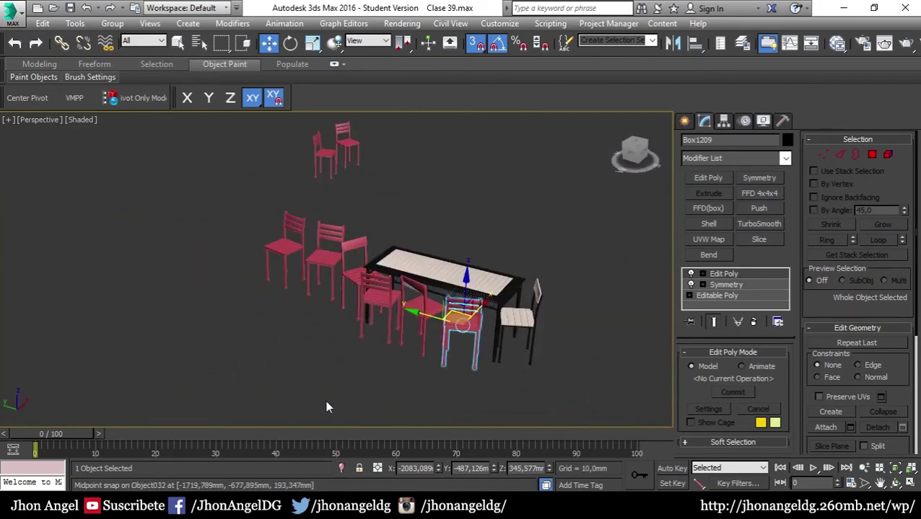
mouse_move(438, 358)
middle_mouse_down("alt")
mouse_move(462, 407)
mouse_move(501, 419)
mouse_move(487, 350)
mouse_move(409, 339)
middle_mouse_up("alt")
scroll(472, 339, "up", 3)
Shift the tabletop slightly down-left
left_click(537, 329)
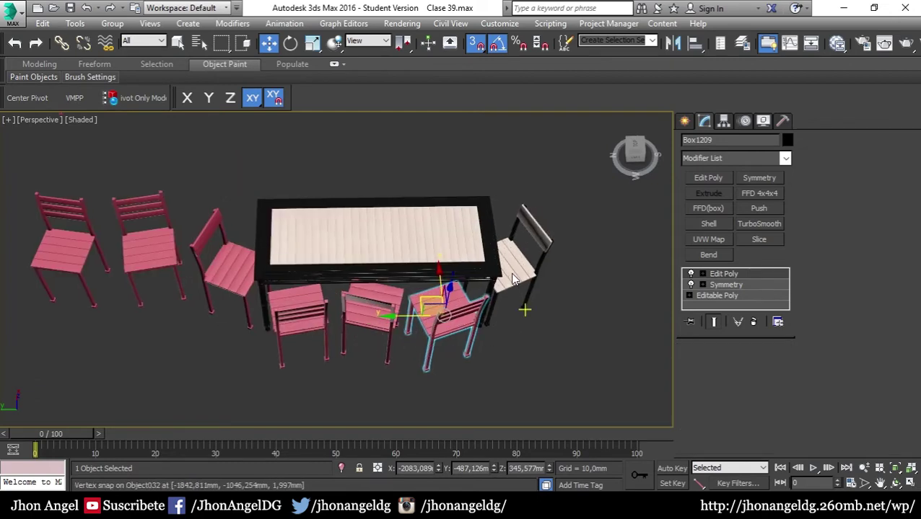
left_click(532, 260)
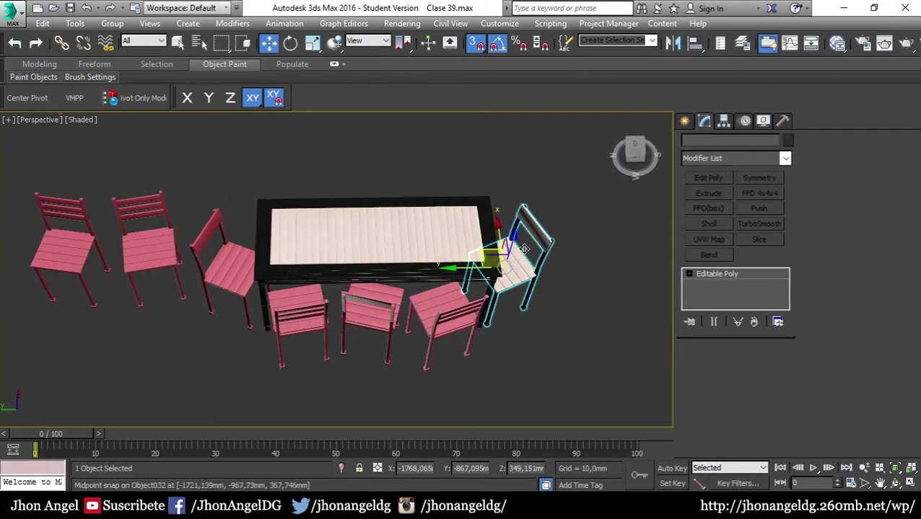
left_click(474, 257)
left_click(707, 239)
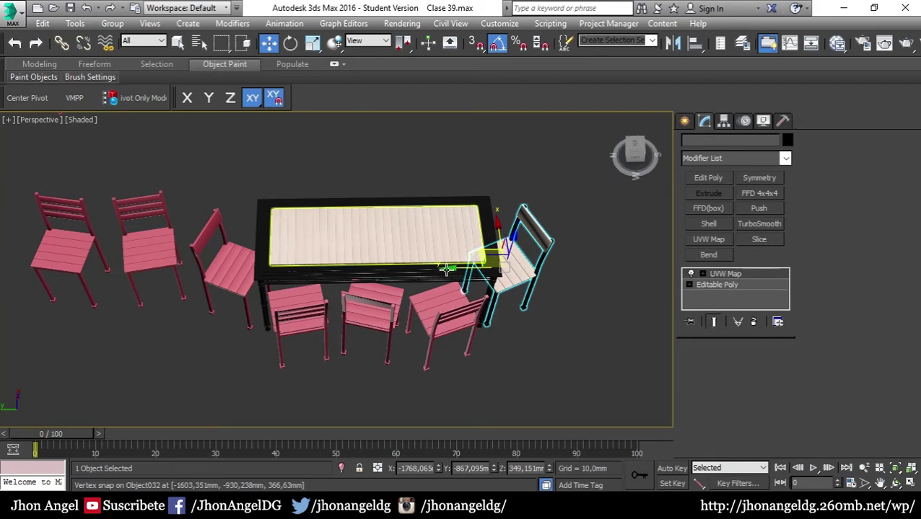
mouse_move(474, 257)
left_mouse_down()
mouse_move(435, 287)
mouse_move(474, 257)
left_mouse_up()
Shift-drag an Instance copy of the white-seated chair in front of the table
left_click(550, 335)
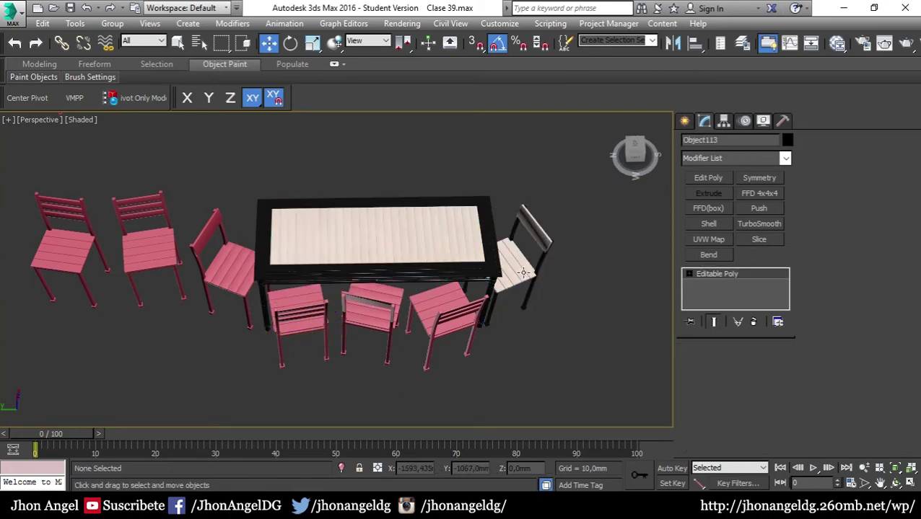
left_click(503, 256)
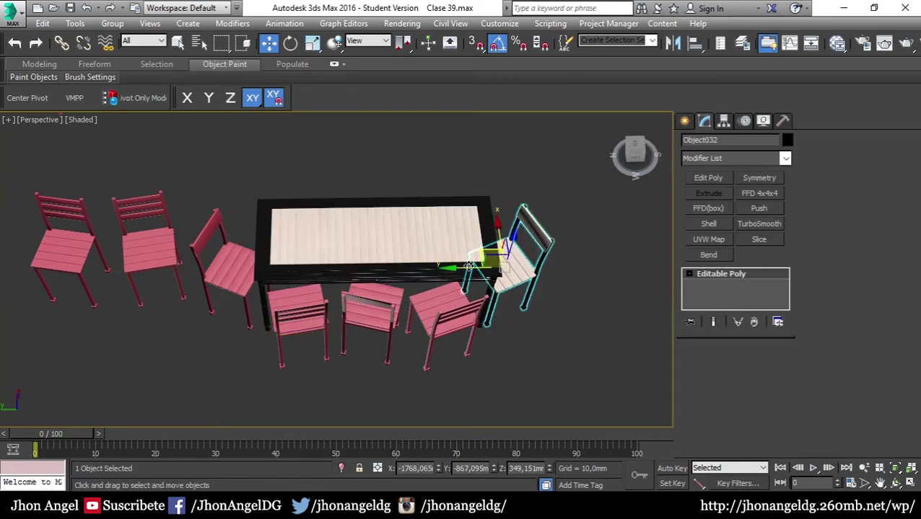
left_click_drag(476, 278, 450, 309, "shift")
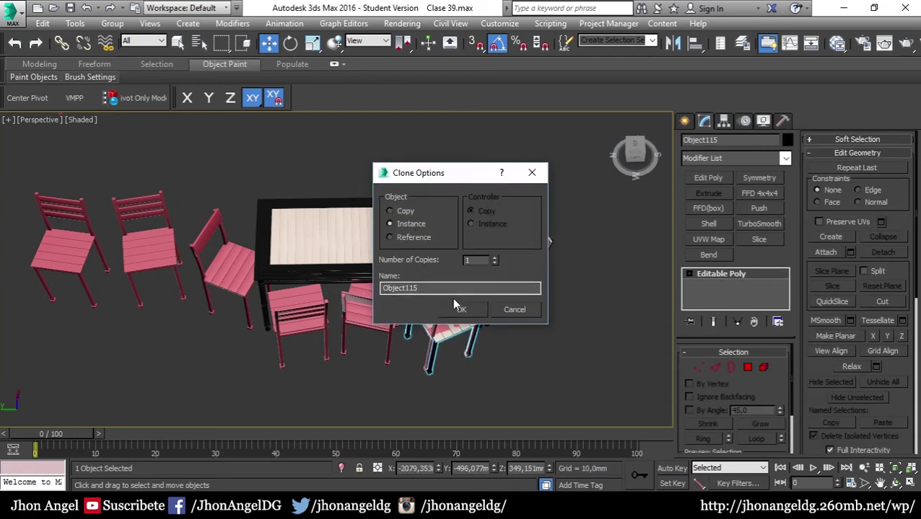
Confirm the instanced chair copy and rotate it to face the table
left_click(458, 308)
key("e")
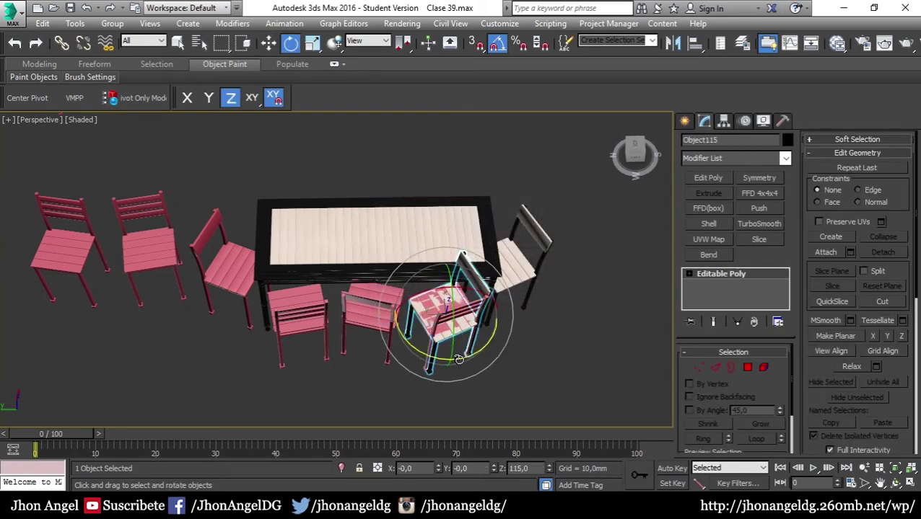
left_click_drag(459, 358, 388, 358)
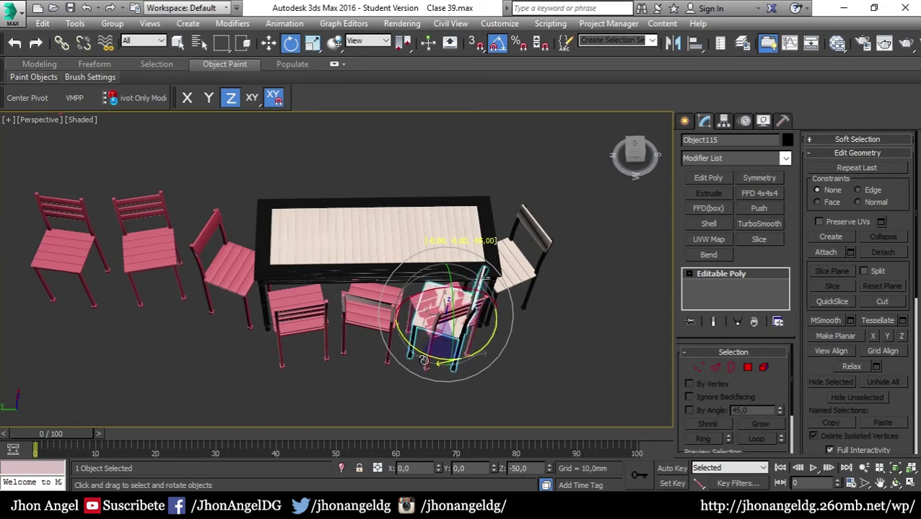
key("ctrl+d")
Clone a second instanced chair to the left, turn it toward the table, and move it closer
left_click(440, 308)
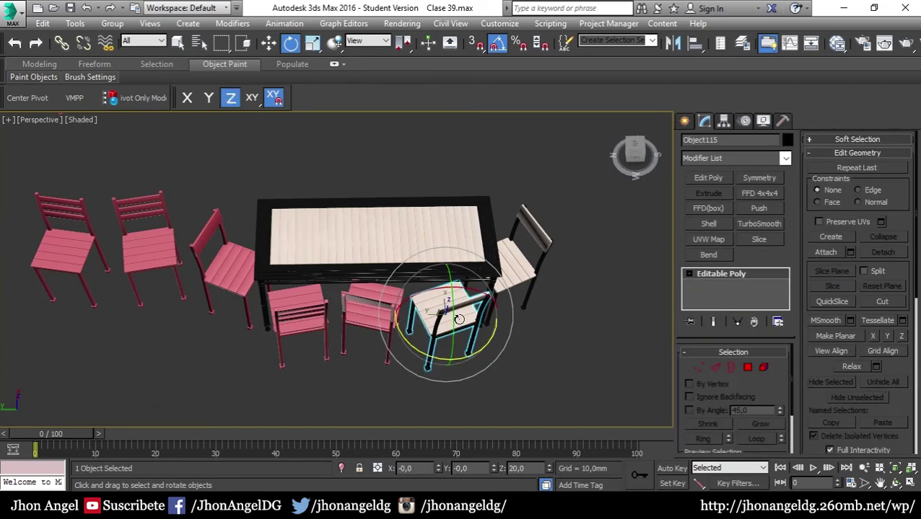
key("w")
mouse_move(414, 314)
left_mouse_down("shift")
mouse_move(329, 312)
mouse_move(339, 312)
left_mouse_up("shift")
left_click(463, 310)
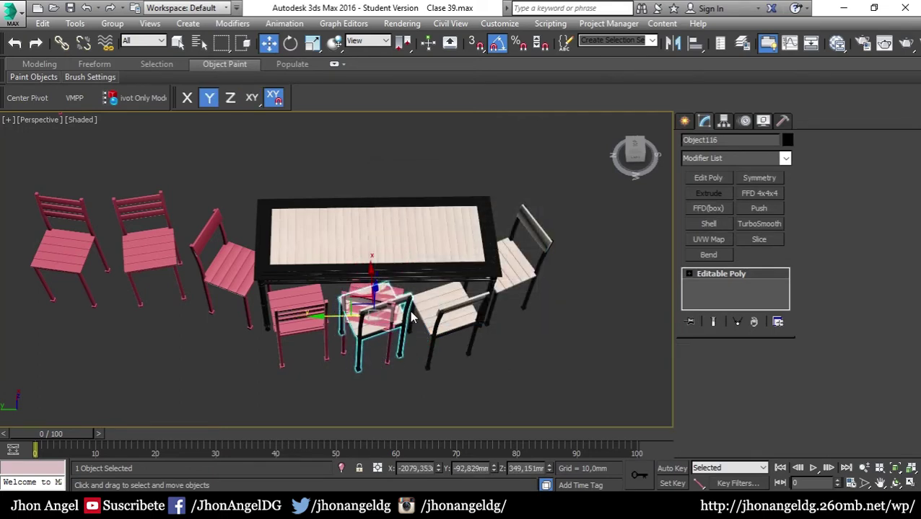
key("e")
left_click_drag(370, 364, 332, 354)
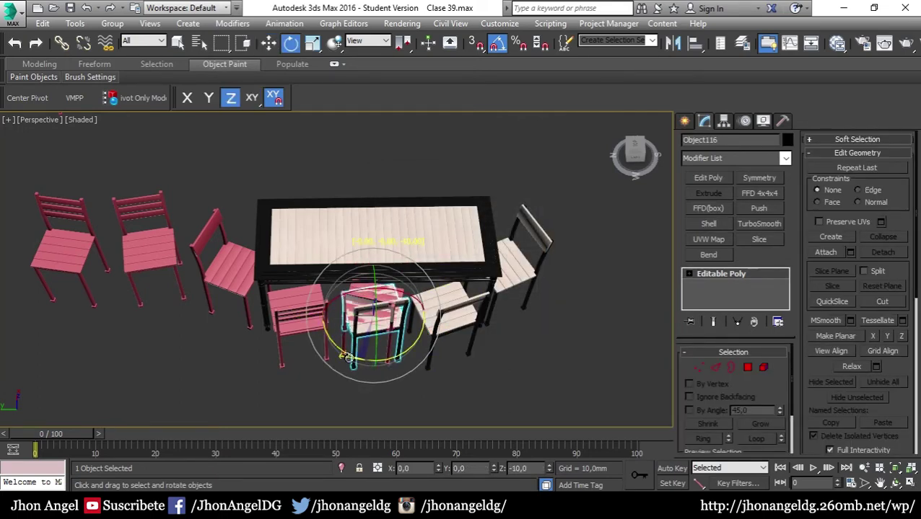
key("w")
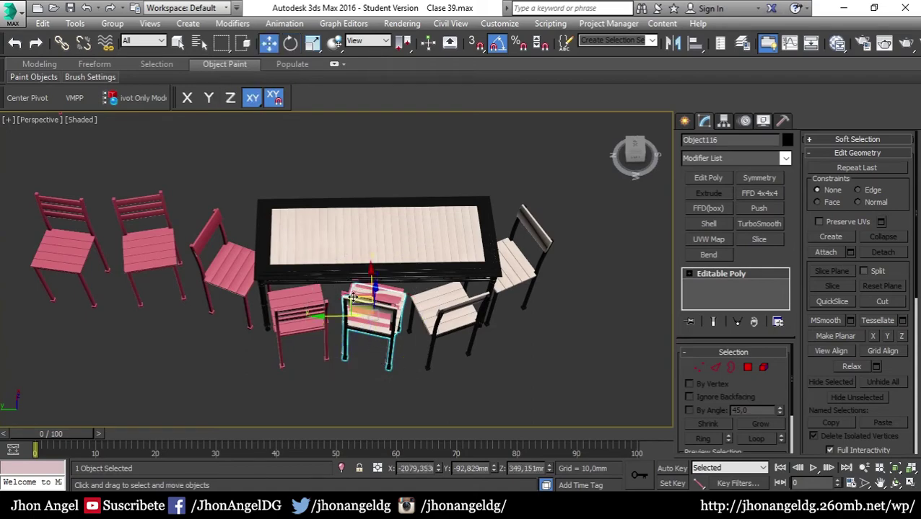
left_click_drag(352, 297, 347, 288)
left_click(404, 346)
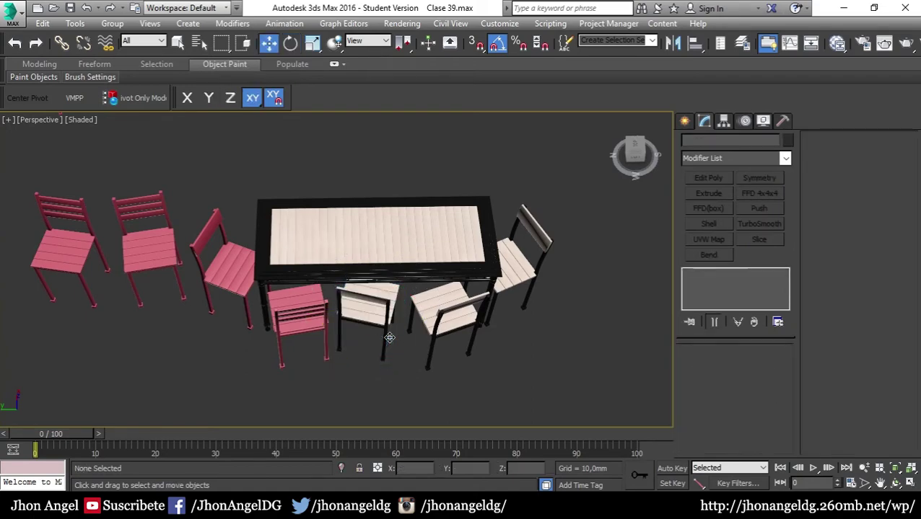
Clone the black-framed light wood chair as an instance, turning it slightly and nudging it left
scroll(375, 310, "up", 2)
scroll(401, 301, "up", 3)
scroll(401, 300, "down", 1)
left_click(339, 318)
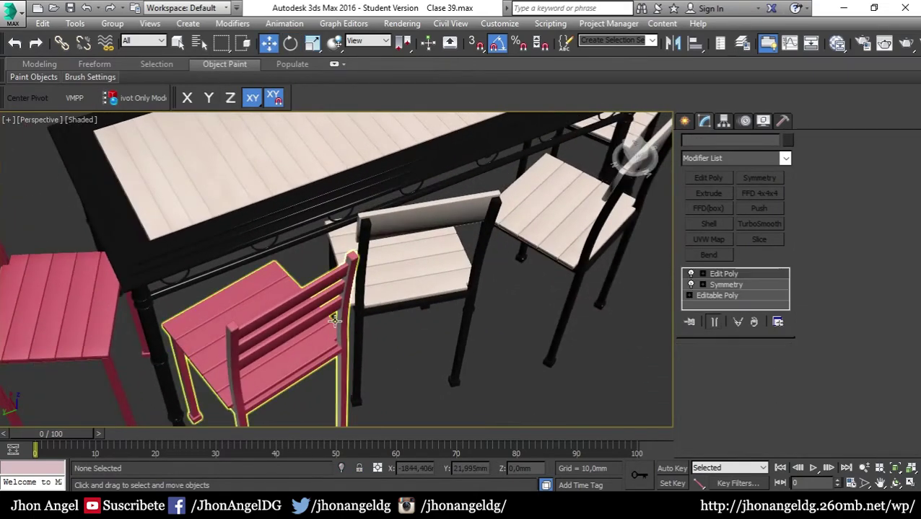
scroll(331, 325, "down", 3)
scroll(321, 344, "down", 2)
middle_click_drag(322, 345, 337, 331)
left_click(364, 289)
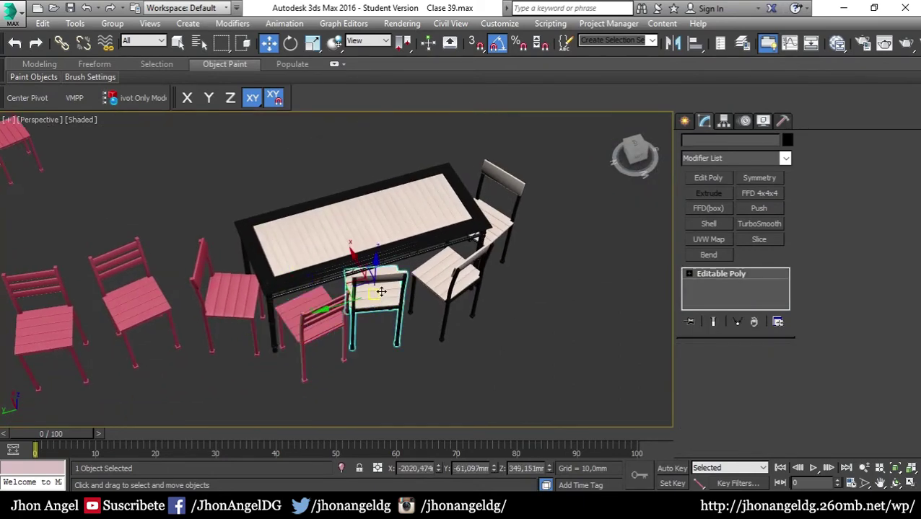
left_click_drag(347, 289, 361, 339, "shift")
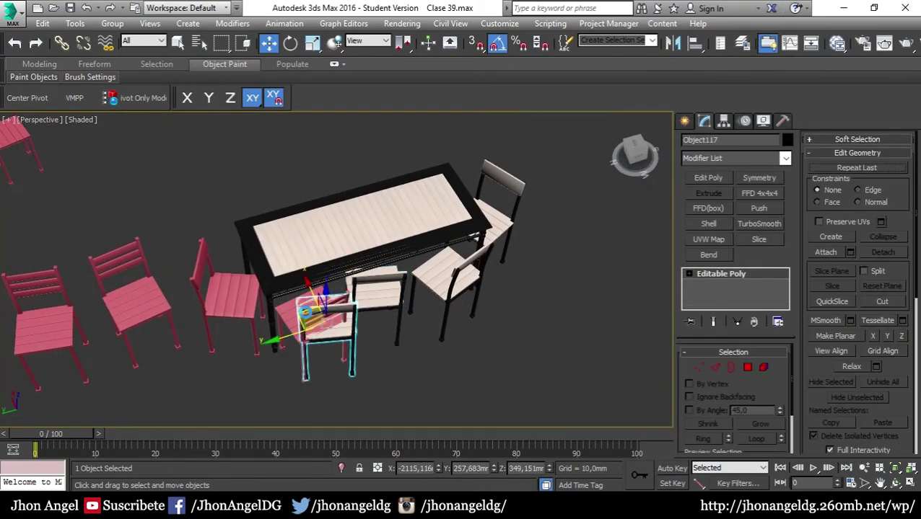
key("Return")
key("e")
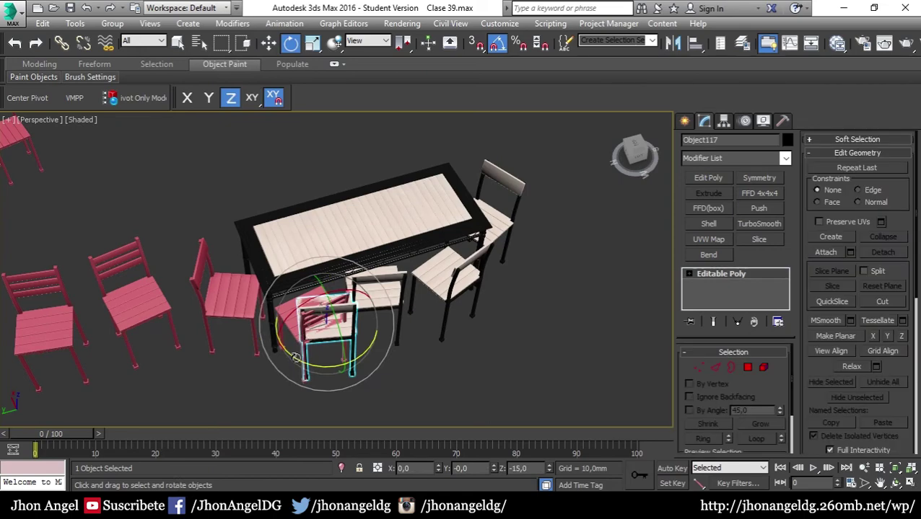
left_click_drag(295, 356, 311, 360)
key("w")
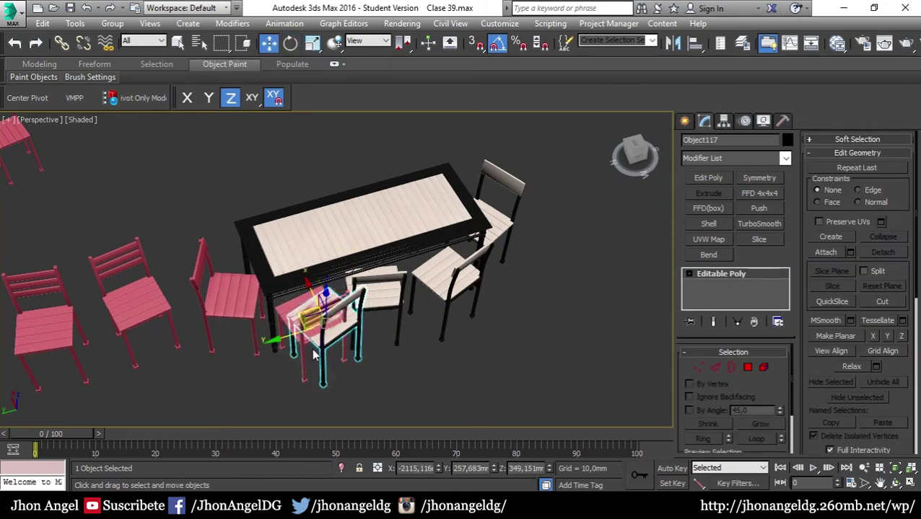
left_click_drag(305, 318, 294, 322)
Clone the black chair as an instance onto the nearest pink chair's spot
left_click(305, 368)
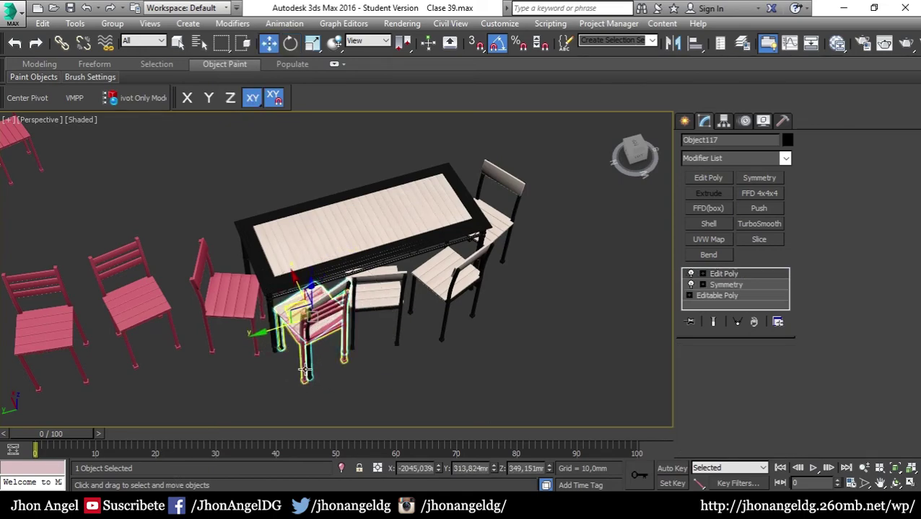
left_click(329, 354)
mouse_move(329, 353)
middle_mouse_down()
mouse_move(356, 351)
mouse_move(342, 358)
middle_mouse_up()
scroll(321, 359, "up", 5)
scroll(321, 359, "up", 3)
middle_click_drag(347, 384, 310, 331, "alt")
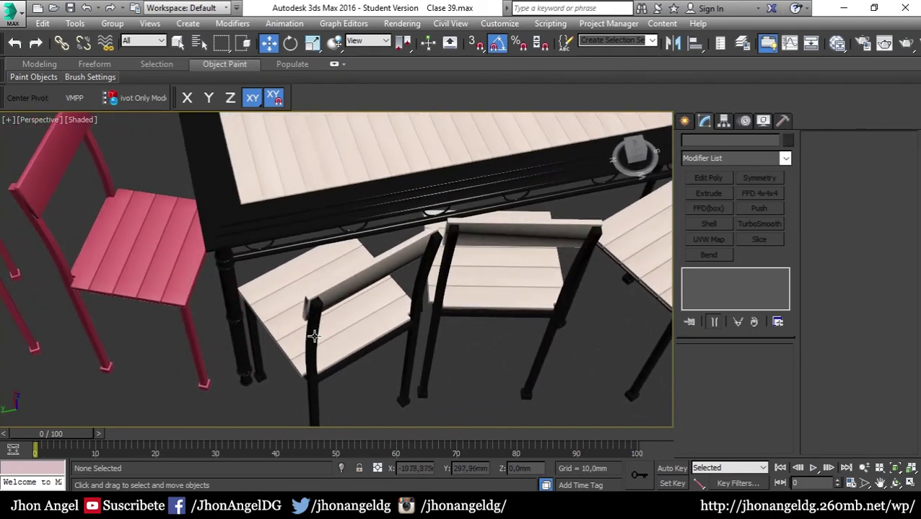
left_click(310, 332)
left_click(321, 355)
scroll(318, 339, "down", 5)
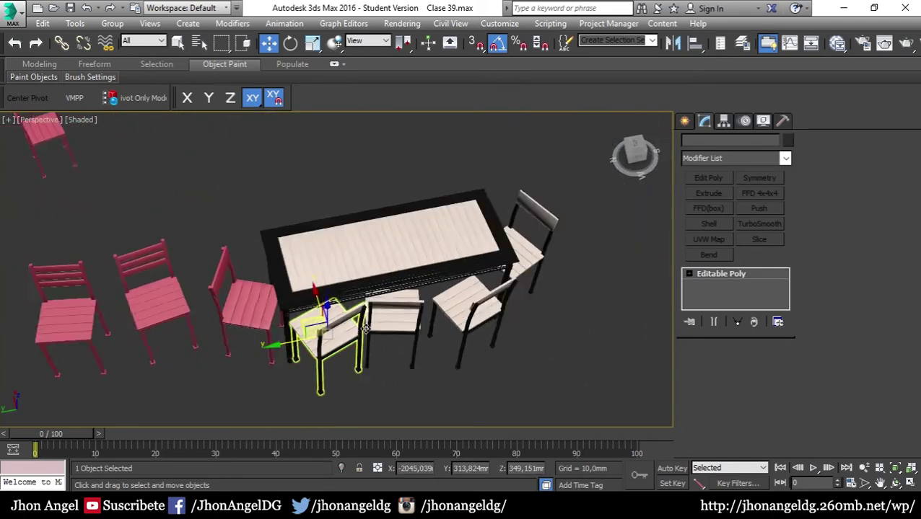
scroll(375, 335, "down", 2)
left_click(329, 309)
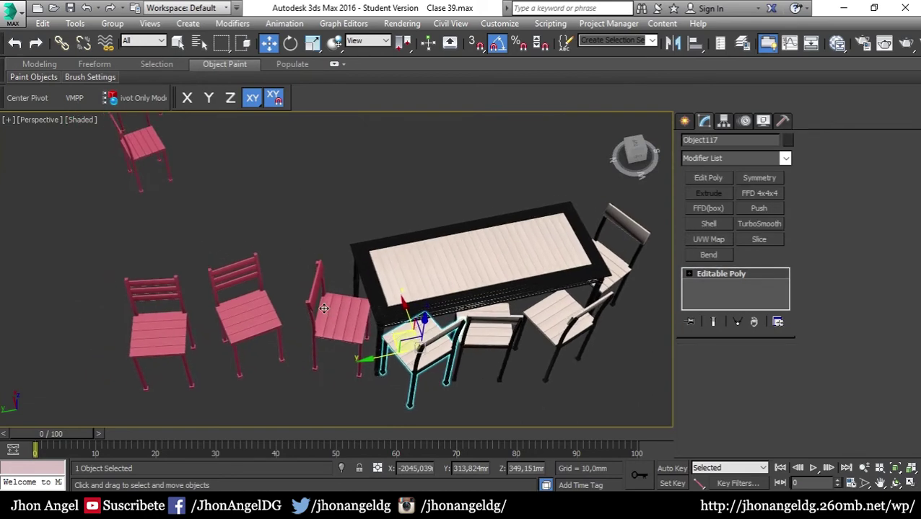
left_click_drag(408, 338, 329, 312, "shift")
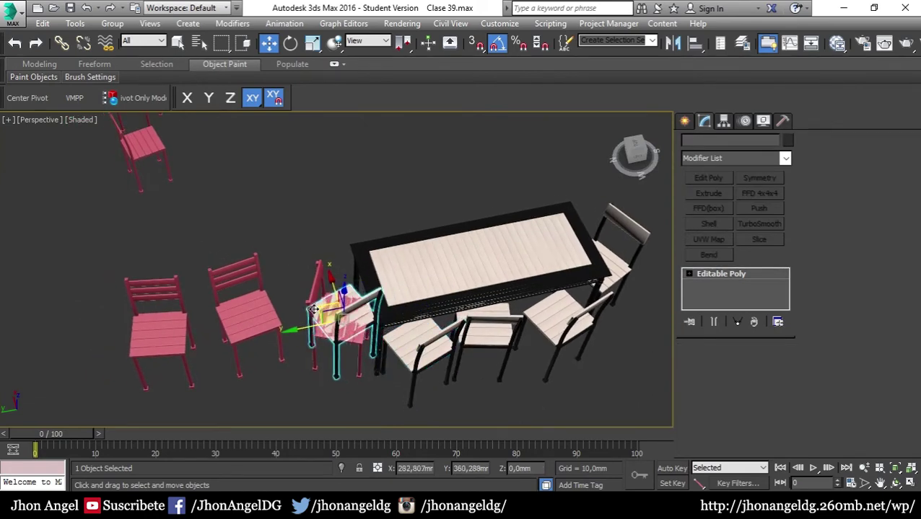
left_click(465, 309)
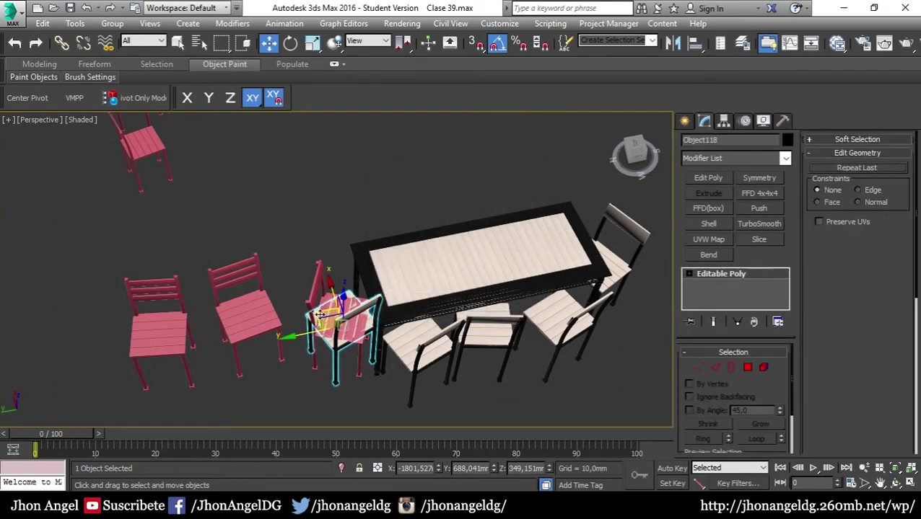
Drop instanced black-and-wood chairs over the middle and left pink chairs and the distant back one
mouse_move(321, 318)
left_mouse_down()
mouse_move(228, 309)
mouse_move(310, 309)
mouse_move(238, 310)
left_mouse_up()
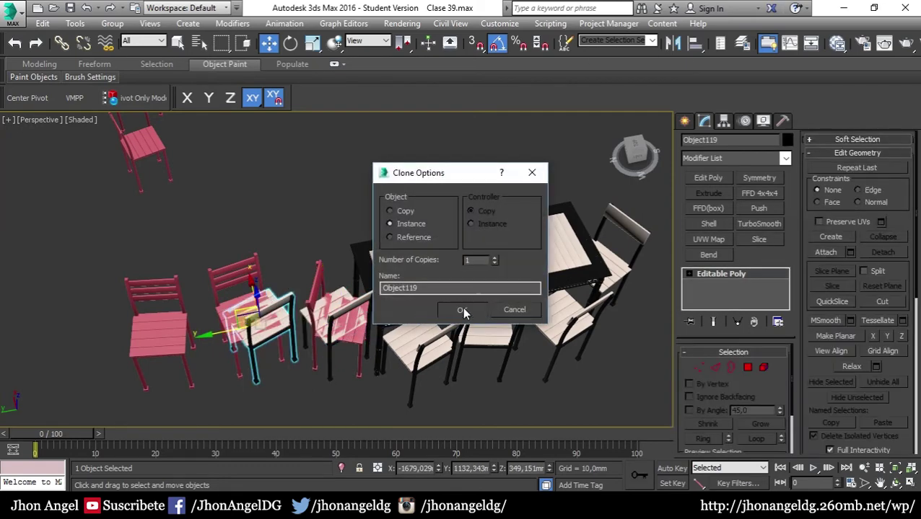
left_click(462, 309)
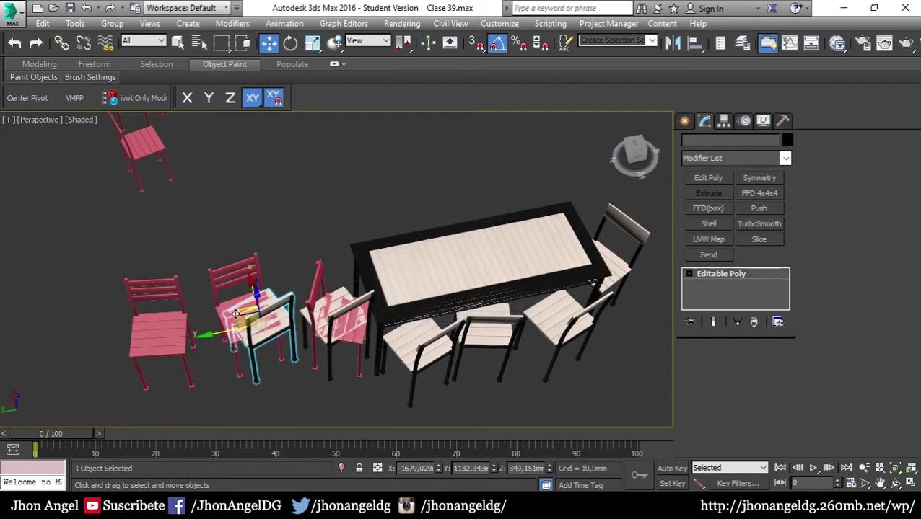
mouse_move(235, 314)
left_mouse_down()
mouse_move(225, 304)
mouse_move(140, 322)
left_mouse_up()
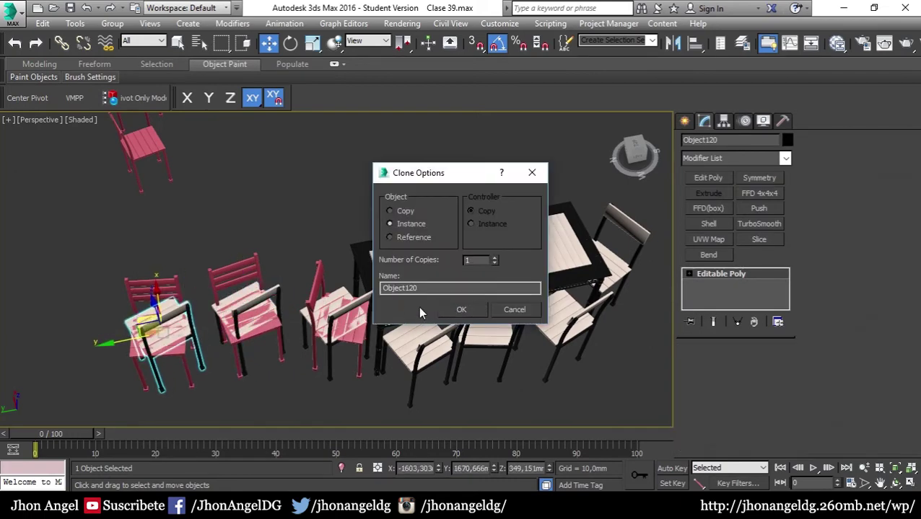
left_click(461, 309)
scroll(287, 339, "down", 5)
scroll(286, 339, "up", 3)
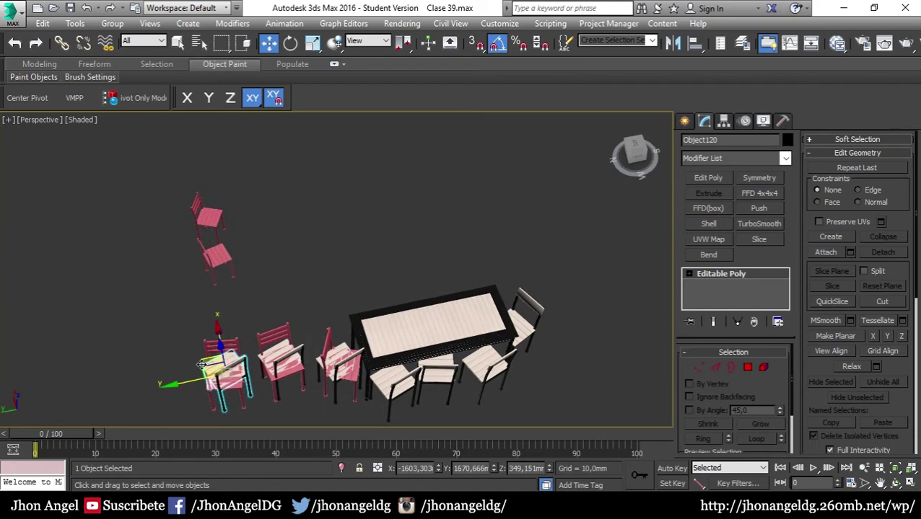
left_click_drag(203, 364, 201, 286, "shift")
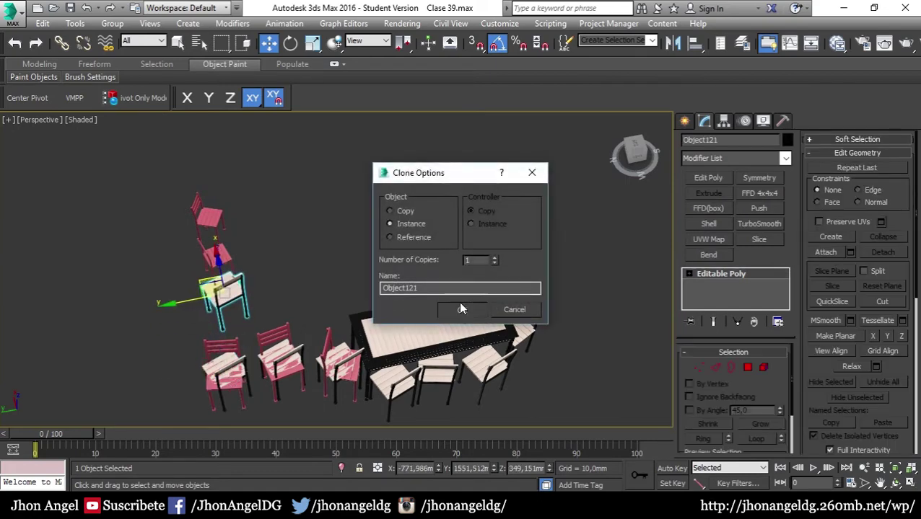
left_click(461, 309)
left_click(338, 353)
scroll(338, 354, "up", 3)
scroll(361, 332, "up", 1)
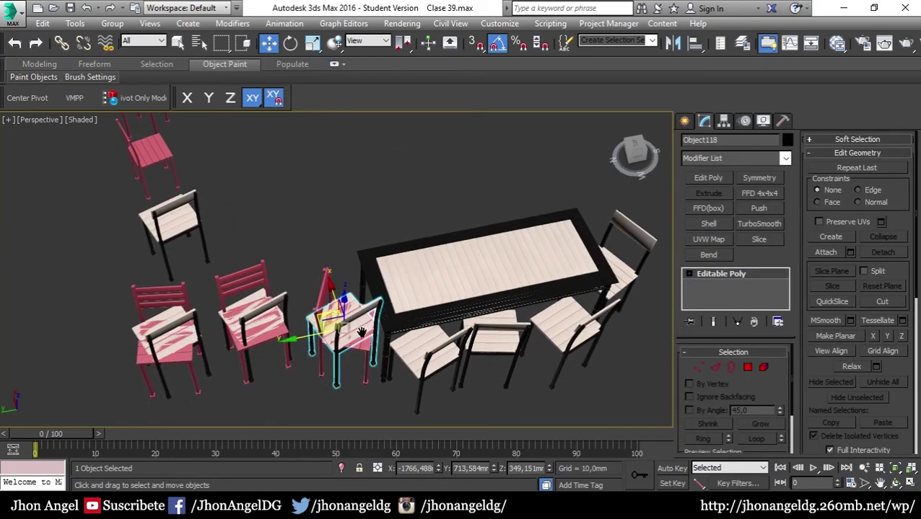
Turn the table-end chair to face the table and rotate the neighbouring chair to about 175°
key("e")
left_click_drag(349, 369, 264, 366)
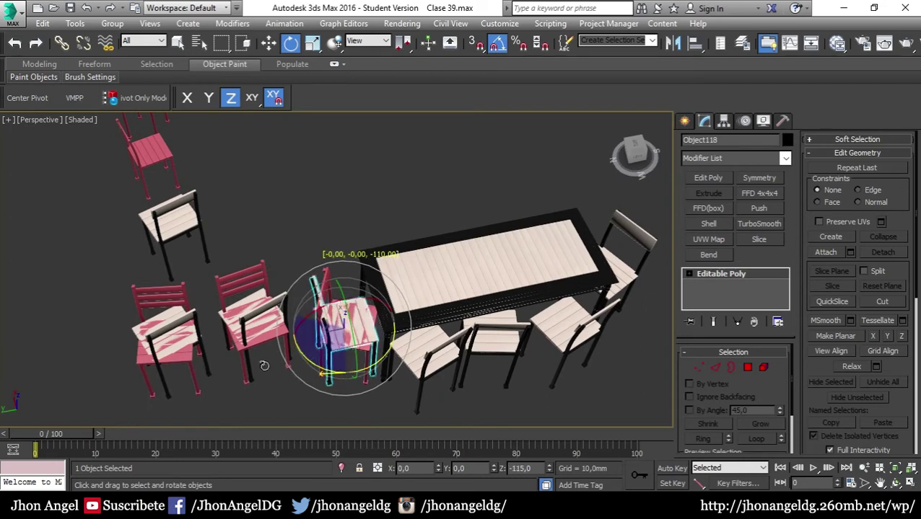
key("w")
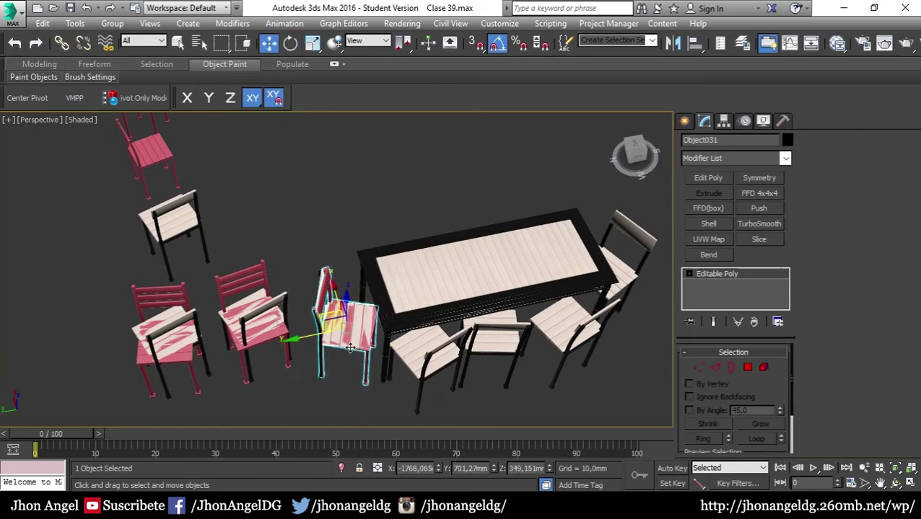
left_click(281, 404)
left_click(242, 307)
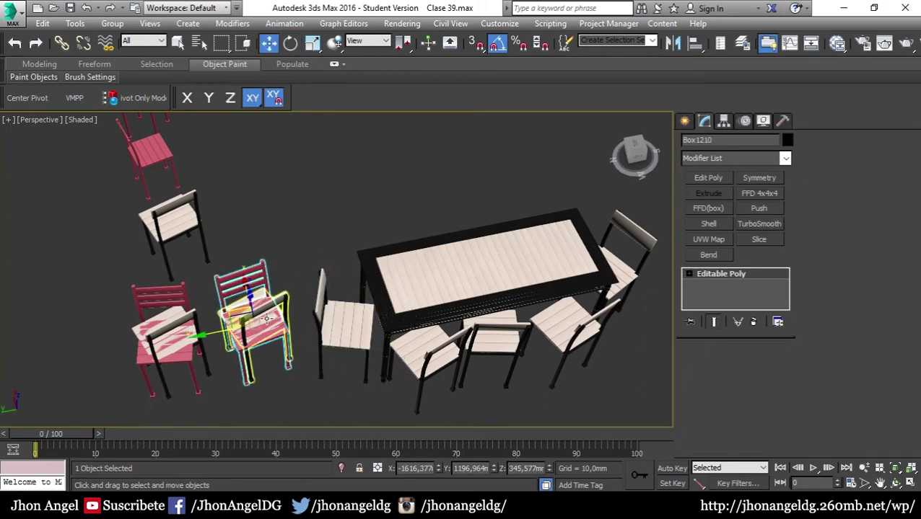
key("e")
left_click_drag(243, 362, 362, 332)
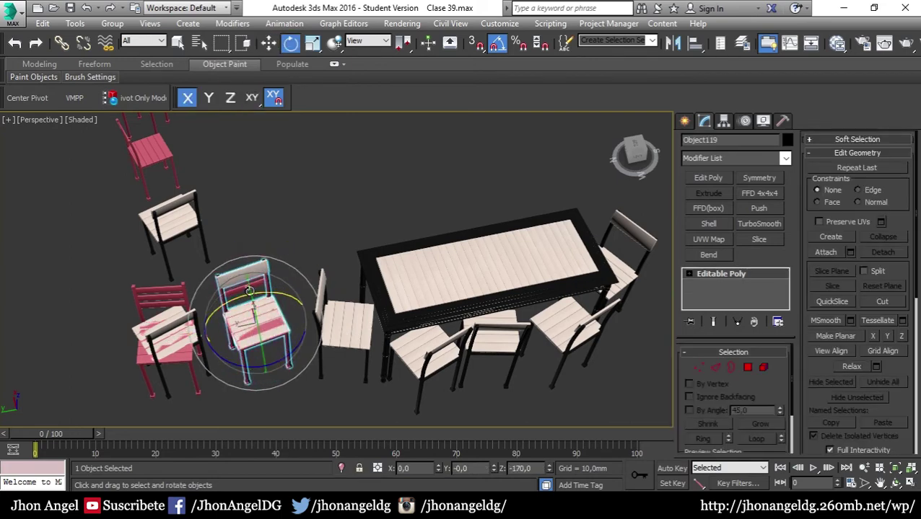
key("w")
Pan and zoom over to the pink chairs and pick out the one to replace
key("ctrl+d")
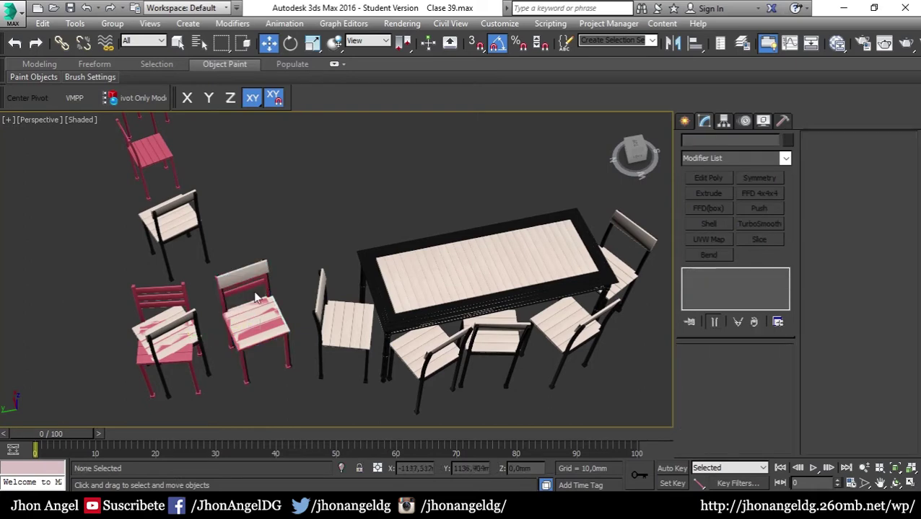
left_click(264, 283)
left_click(263, 381)
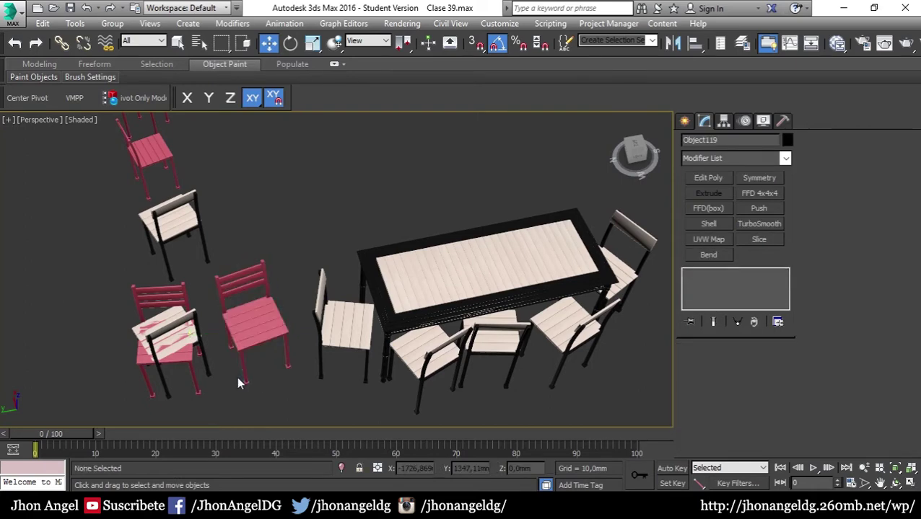
left_click(232, 320)
left_click(213, 318)
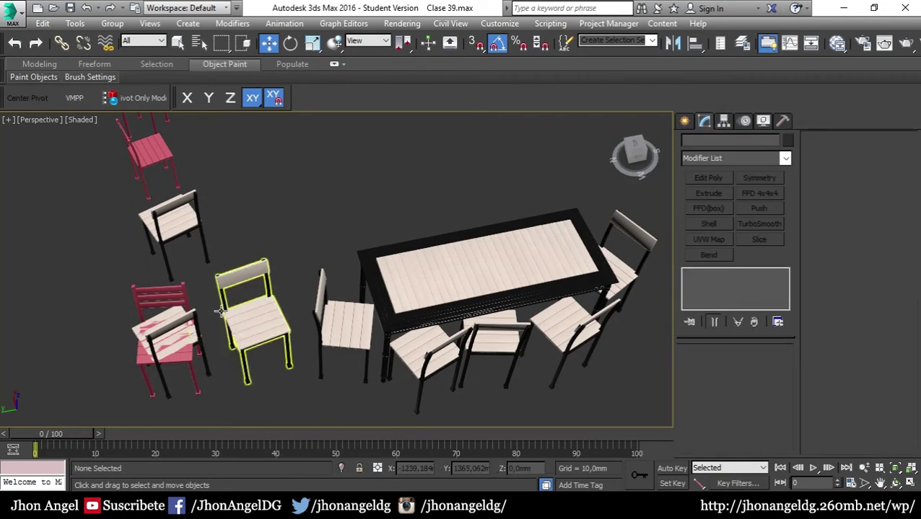
mouse_move(220, 312)
middle_mouse_down()
mouse_move(401, 307)
mouse_move(375, 303)
middle_mouse_up()
left_click(350, 336)
scroll(362, 304, "up", 4)
scroll(362, 304, "up", 1)
scroll(375, 303, "up", 2)
scroll(376, 303, "down", 4)
scroll(378, 304, "up", 1)
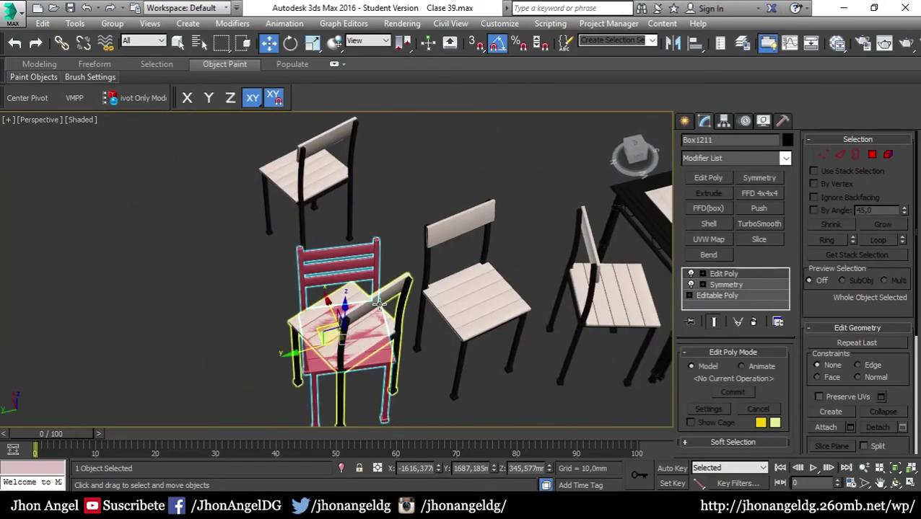
Rotate the black chair over the pink one to match its orientation
left_click(378, 304)
scroll(375, 311, "down", 2)
scroll(375, 310, "down", 3)
scroll(369, 324, "up", 5)
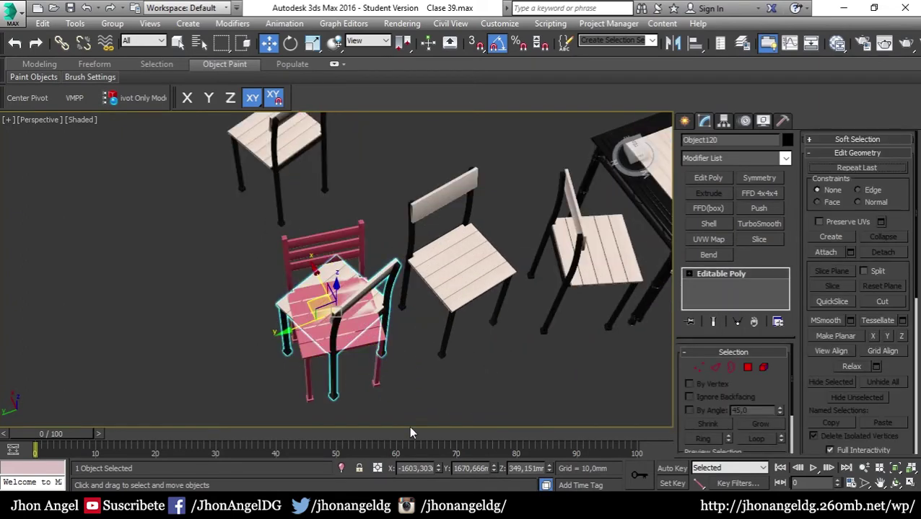
key("e")
left_click_drag(307, 349, 395, 356)
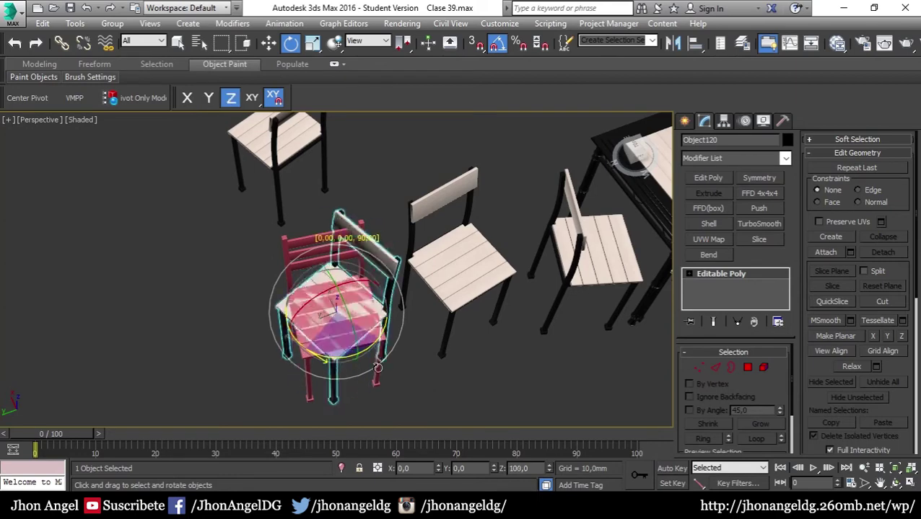
Delete the pink chair underneath and orbit to a higher view
left_click(341, 255)
key("w")
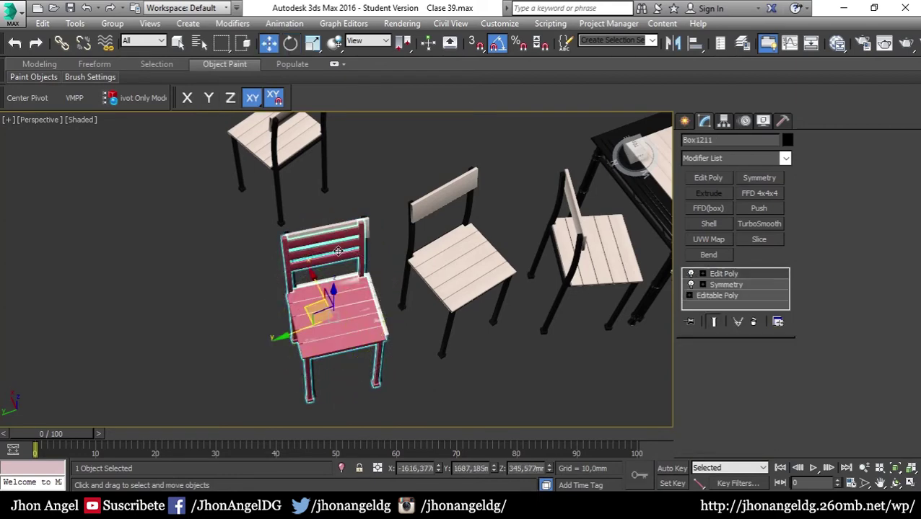
key("Delete")
mouse_move(349, 243)
middle_mouse_down("alt")
mouse_move(359, 328)
mouse_move(275, 290)
mouse_move(223, 298)
middle_mouse_up("alt")
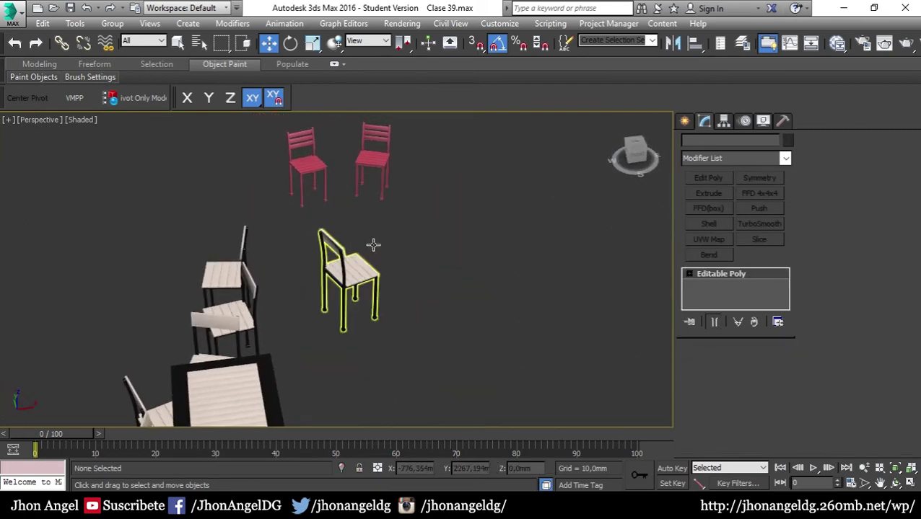
Delete the extra standalone white chair
left_click(348, 242)
middle_click_drag(348, 242, 326, 294, "alt")
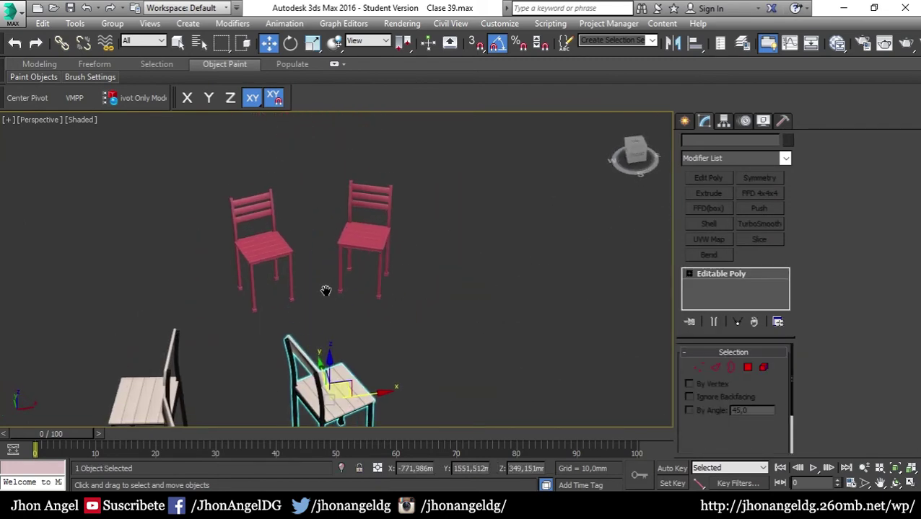
key("Delete")
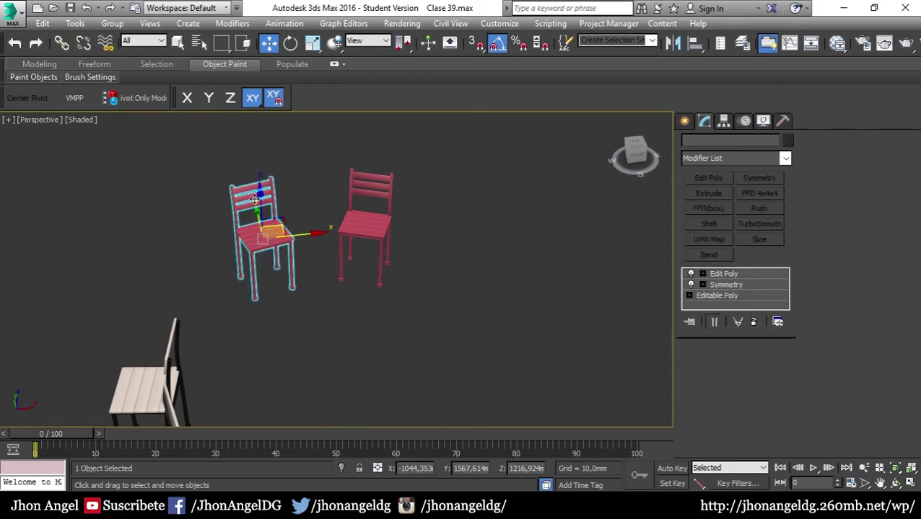
scroll(246, 173, "up", 3)
Sample the table top's Madera Mesa wood material into the Slate Material Editor
key("m")
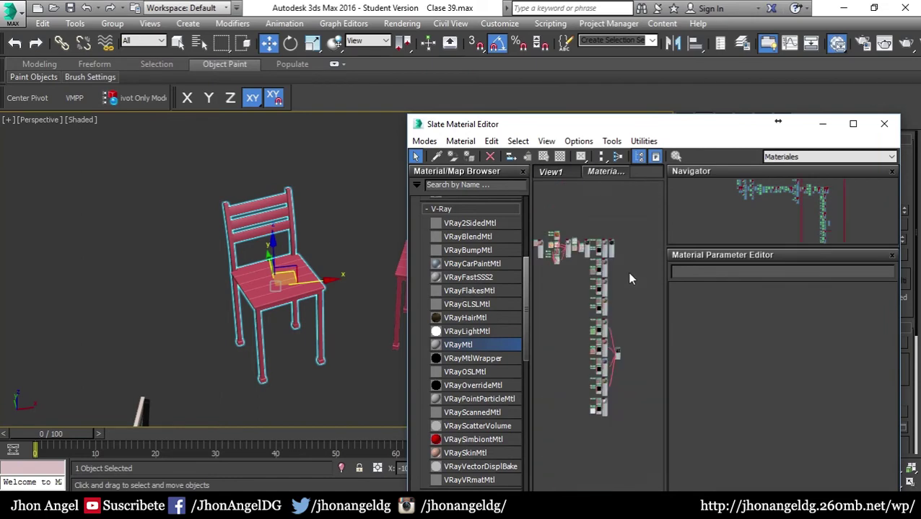
scroll(628, 278, "up", 3)
scroll(625, 310, "up", 2)
scroll(621, 274, "up", 2)
scroll(610, 216, "up", 2)
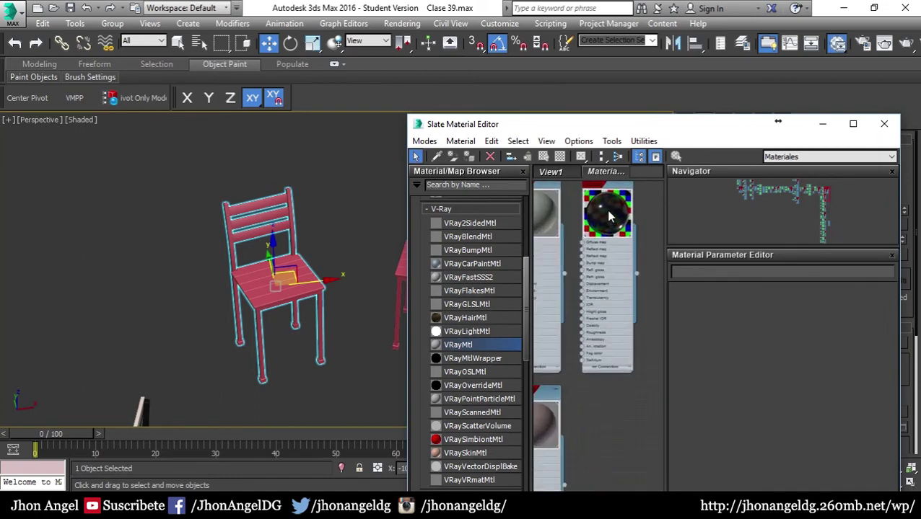
middle_click_drag(609, 217, 606, 281)
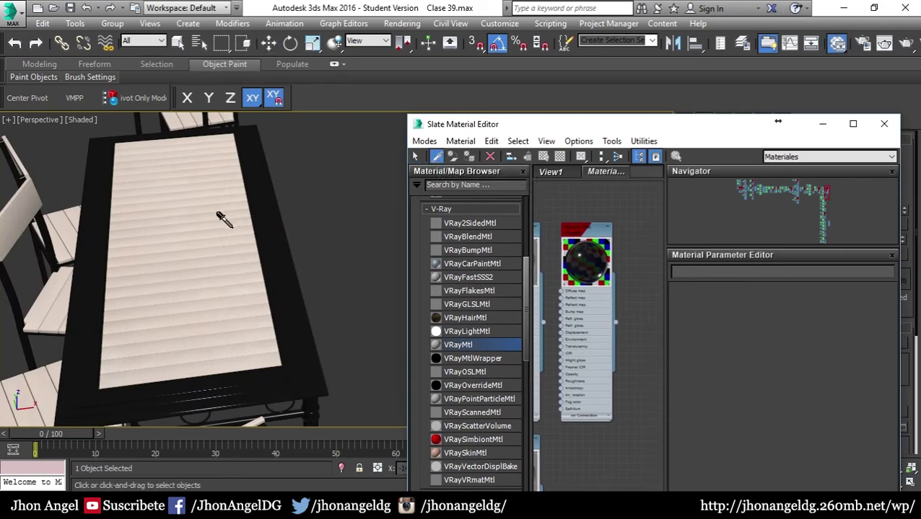
left_click(222, 218)
left_click_drag(576, 332, 590, 300)
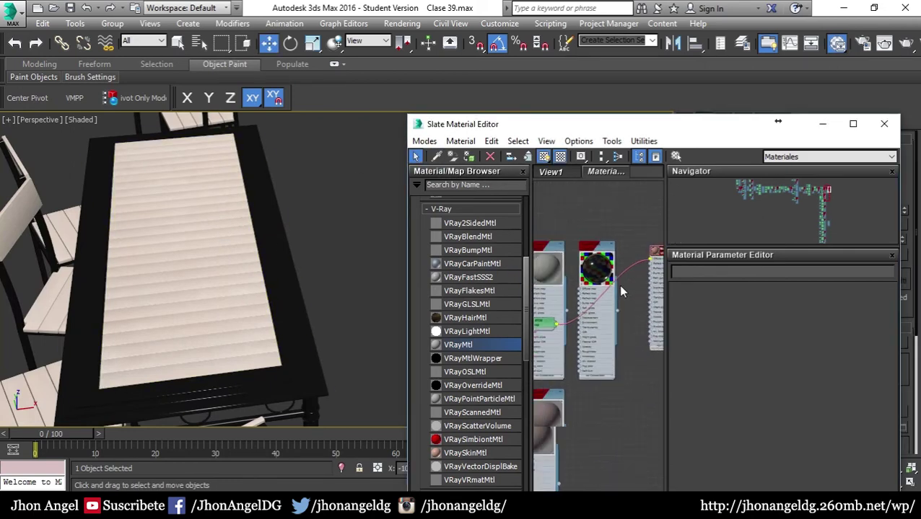
scroll(562, 317, "up", 5)
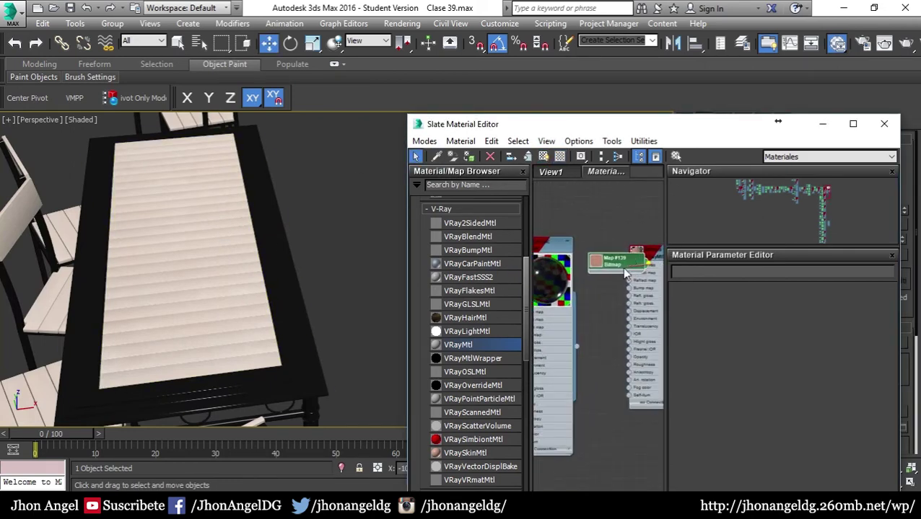
left_click_drag(595, 283, 626, 276)
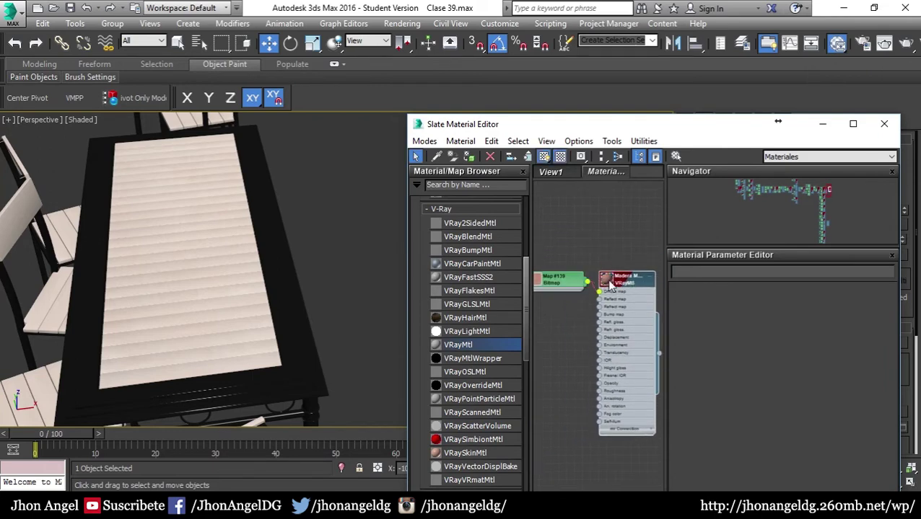
scroll(332, 219, "down", 5)
Assign the Madera Mesa wood material to the front red chair
left_click(289, 296)
key("z")
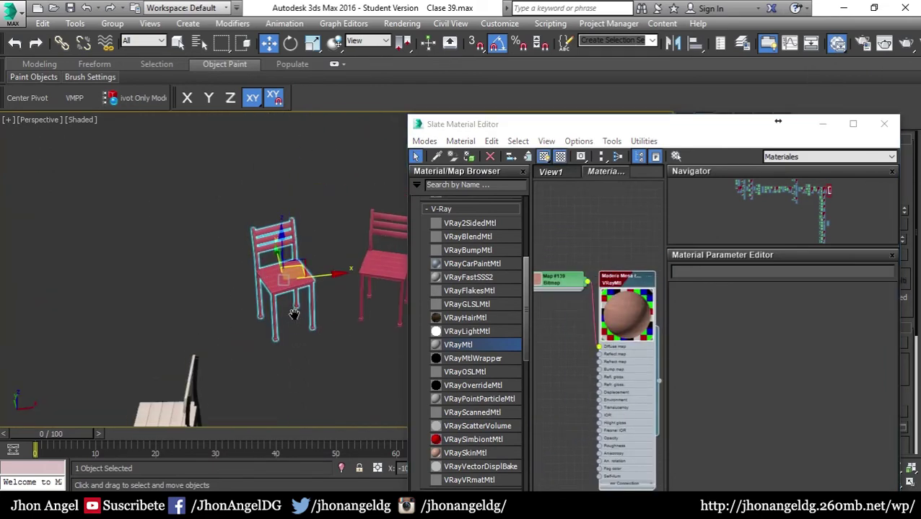
middle_click_drag(277, 301, 258, 268, "alt")
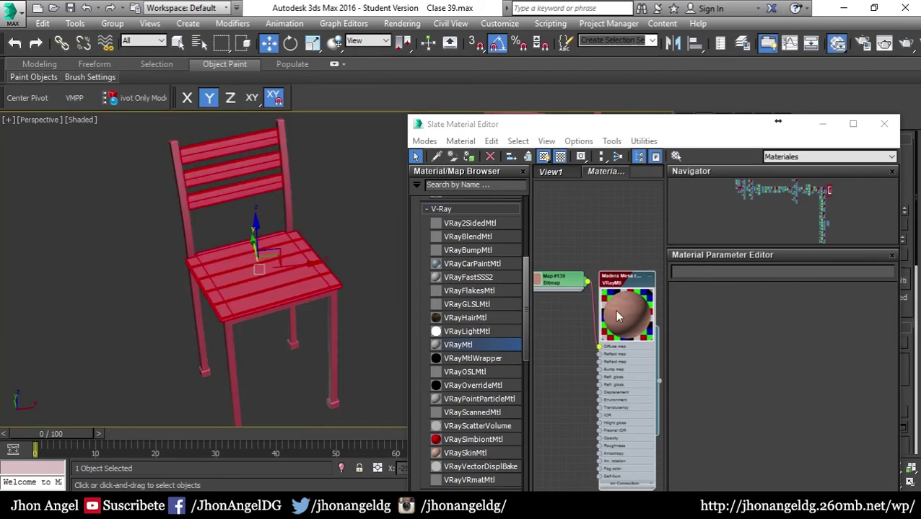
middle_click_drag(622, 287, 612, 283)
left_click(469, 158)
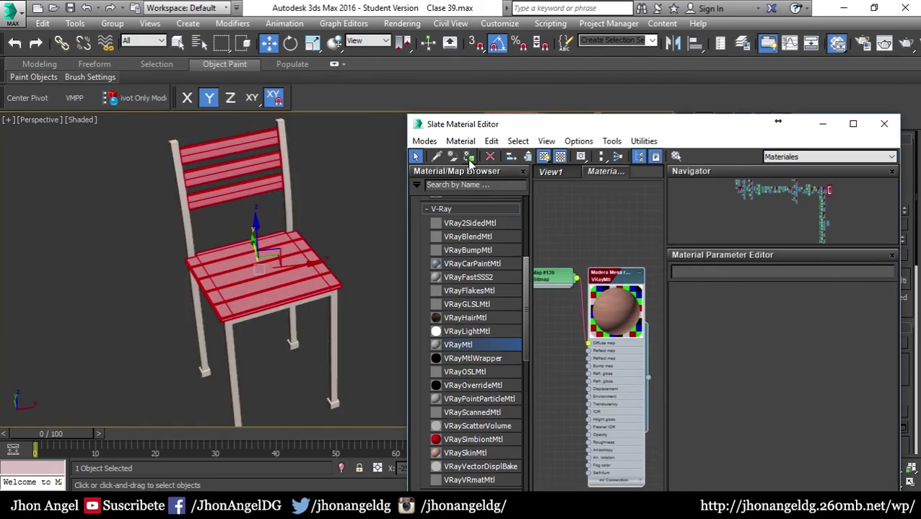
Detach the chair's seat slats from the seat-and-back piece into a separate object
mouse_move(777, 121)
left_mouse_down()
mouse_move(315, 382)
mouse_move(352, 384)
left_mouse_up()
left_click(889, 429)
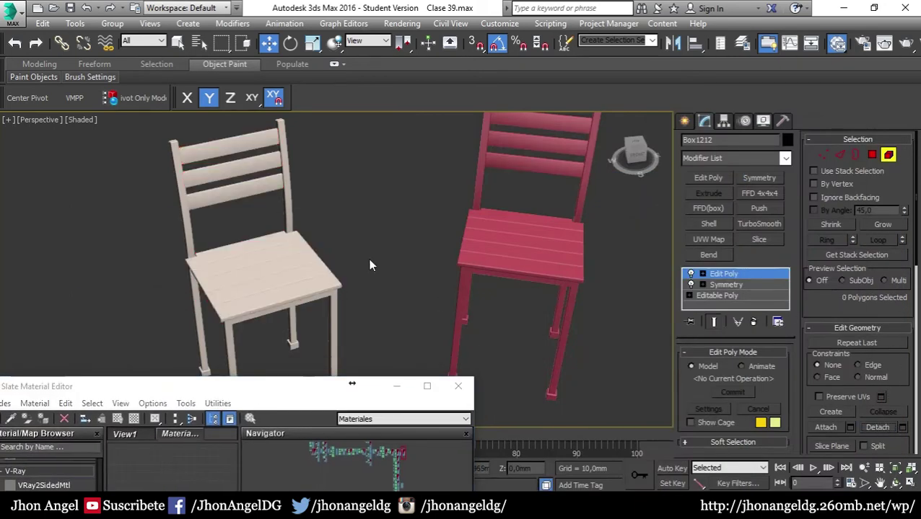
left_click(889, 157)
left_click(277, 251)
left_click(325, 309)
left_click(275, 263)
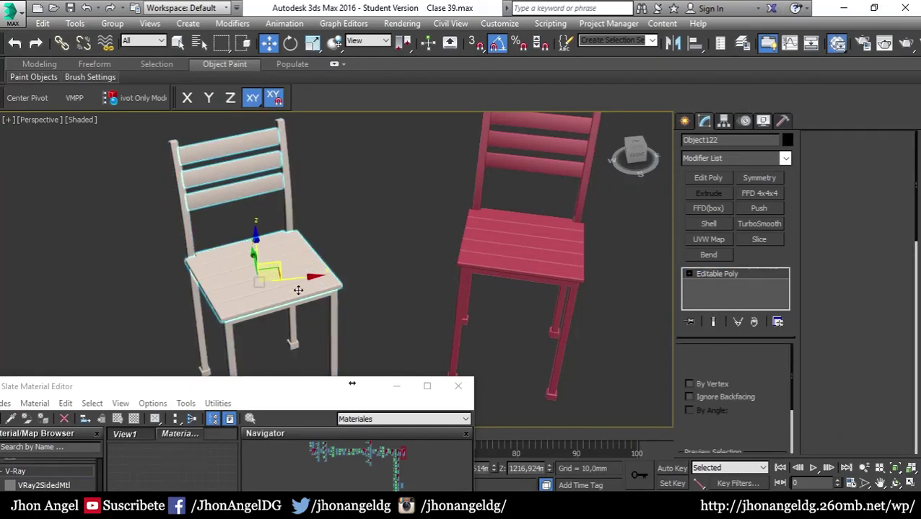
left_click(298, 289)
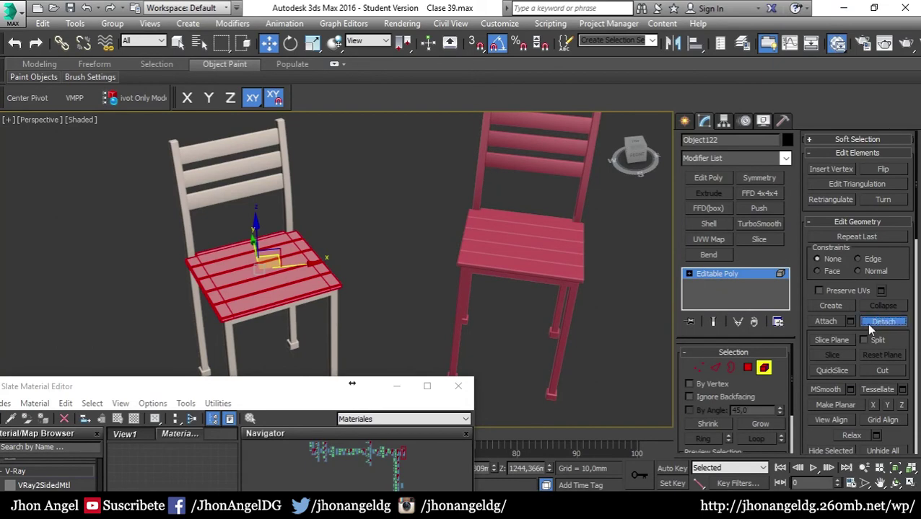
left_click(870, 328)
left_click(503, 259)
Leave element editing and select the chair's back slats and frame
left_click_drag(318, 386, 487, 289)
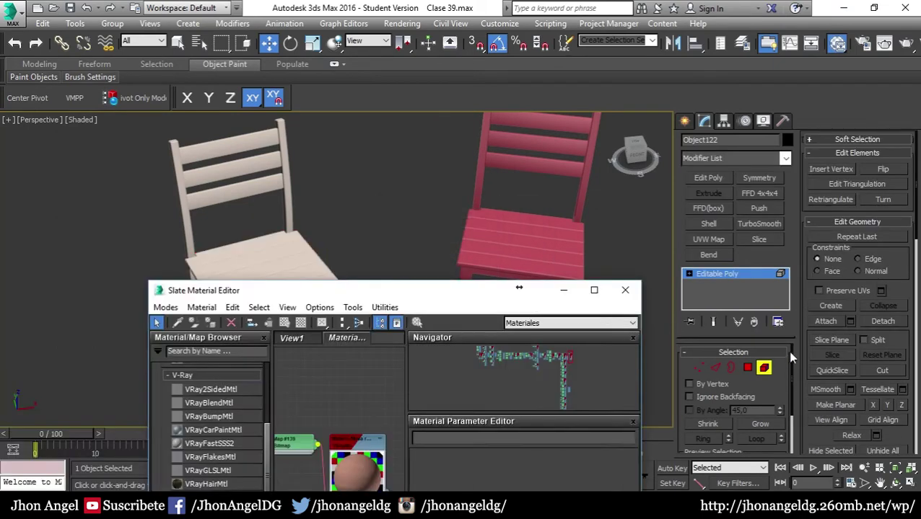
left_click(762, 370)
left_click(231, 159)
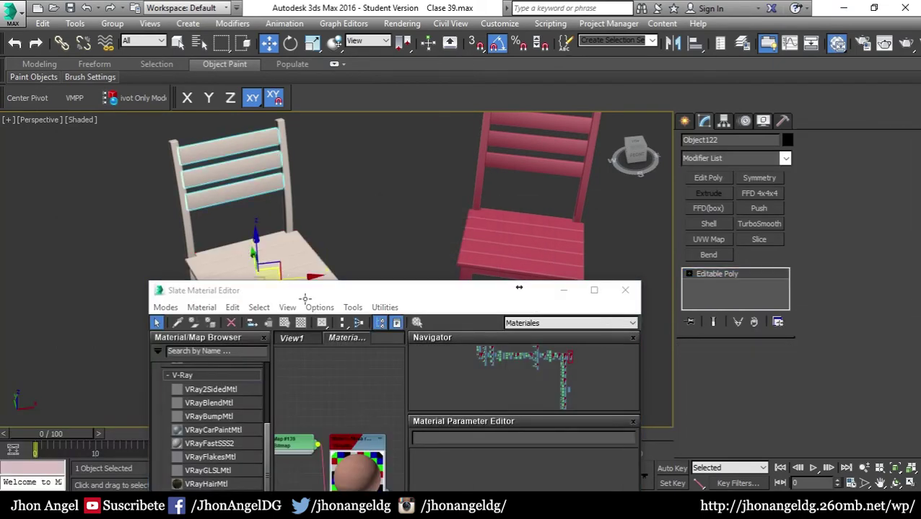
left_click(291, 212)
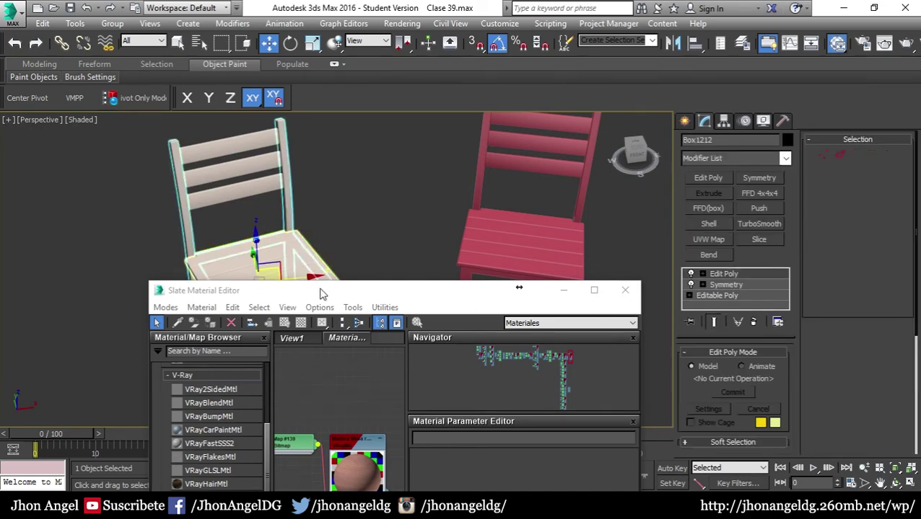
left_click_drag(216, 290, 258, 231)
Sample the table's Mesa Retro material into the Slate Material Editor
middle_click_drag(470, 375, 491, 375)
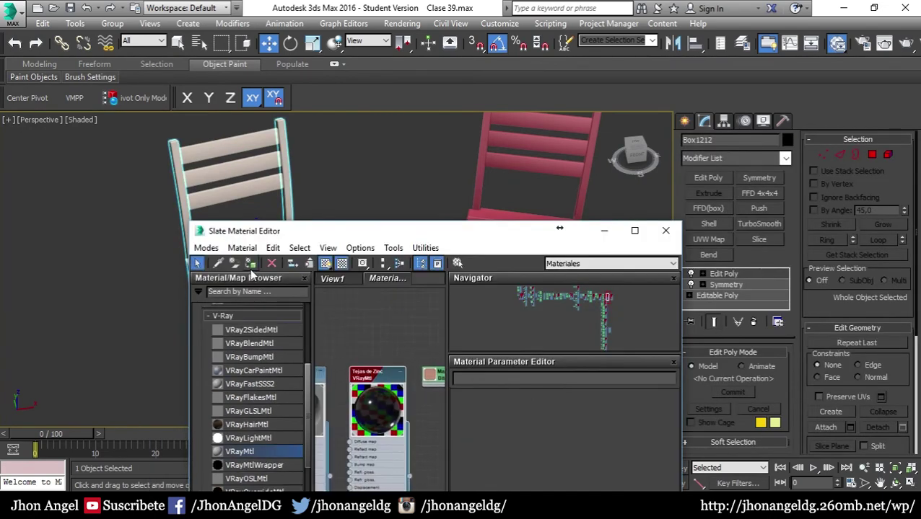
middle_click_drag(357, 353, 342, 303)
left_click_drag(376, 240, 489, 162)
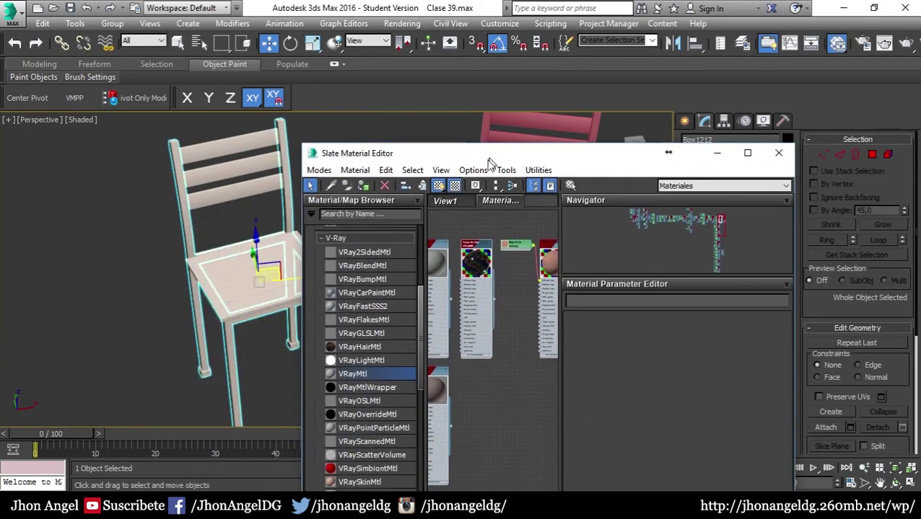
scroll(165, 376, "down", 3)
middle_click_drag(165, 376, 226, 264, "alt")
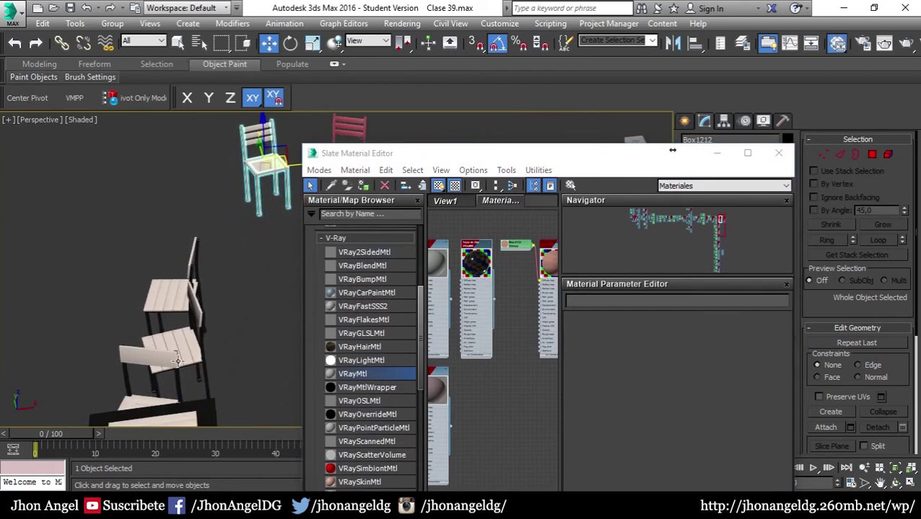
left_click(144, 173)
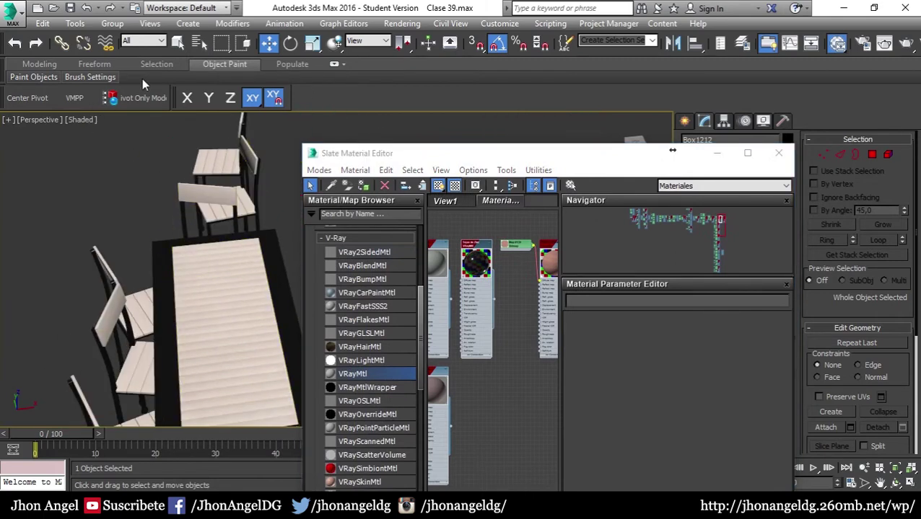
left_click(330, 185)
left_click(221, 294)
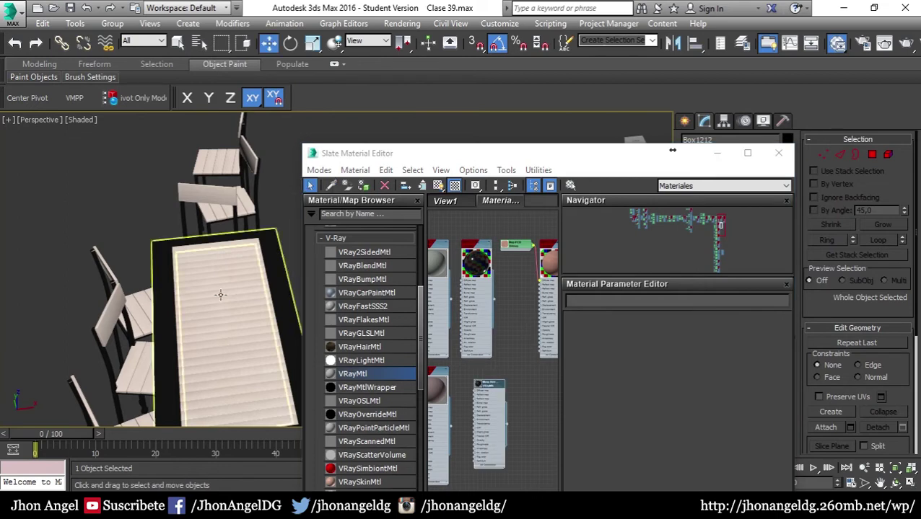
middle_click_drag(482, 394, 436, 298)
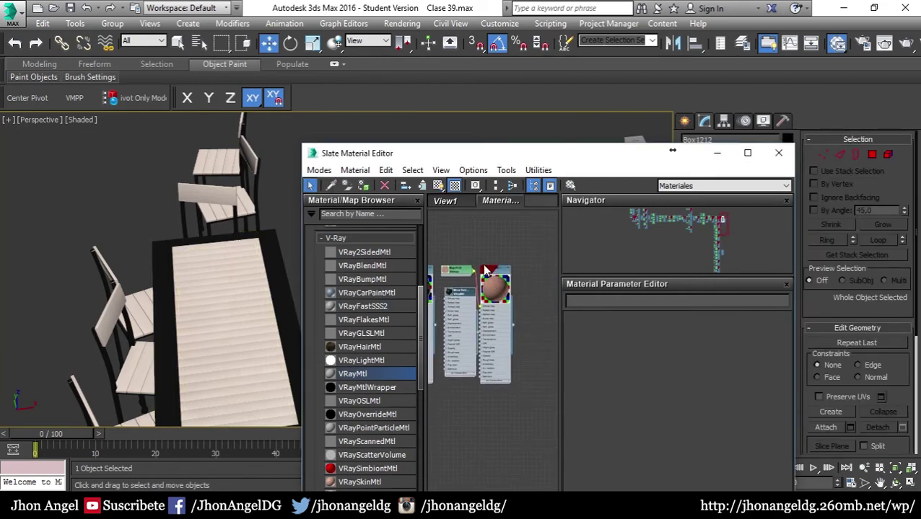
middle_click_drag(507, 293, 547, 288)
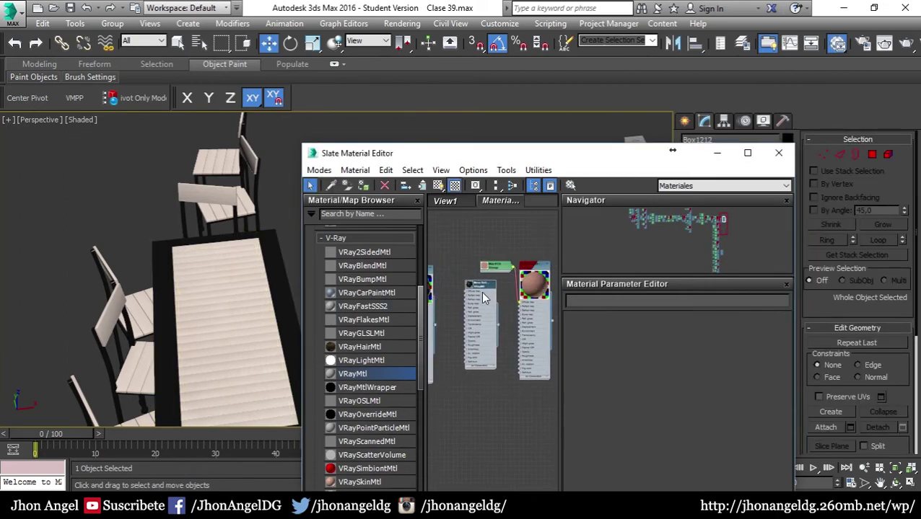
Frame the chair at the end of the table and region-select its three parts
scroll(462, 284, "up", 3)
scroll(461, 284, "up", 3)
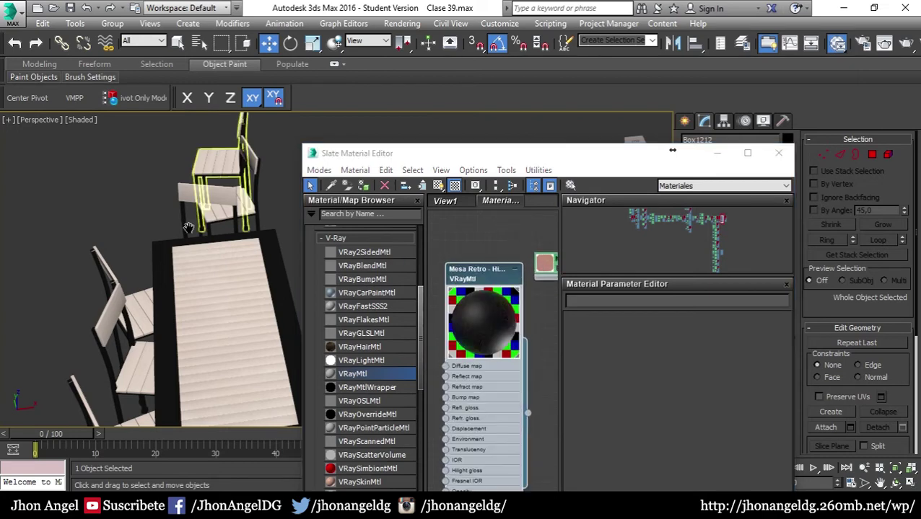
left_click(217, 174)
middle_click_drag(188, 254, 172, 322)
key("z")
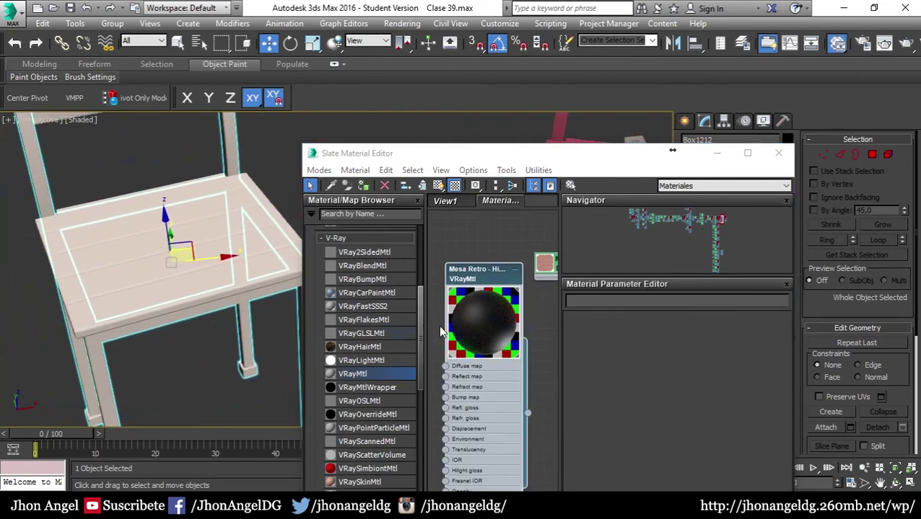
scroll(180, 217, "down", 5)
left_click(181, 194)
middle_click_drag(181, 195, 179, 309, "alt")
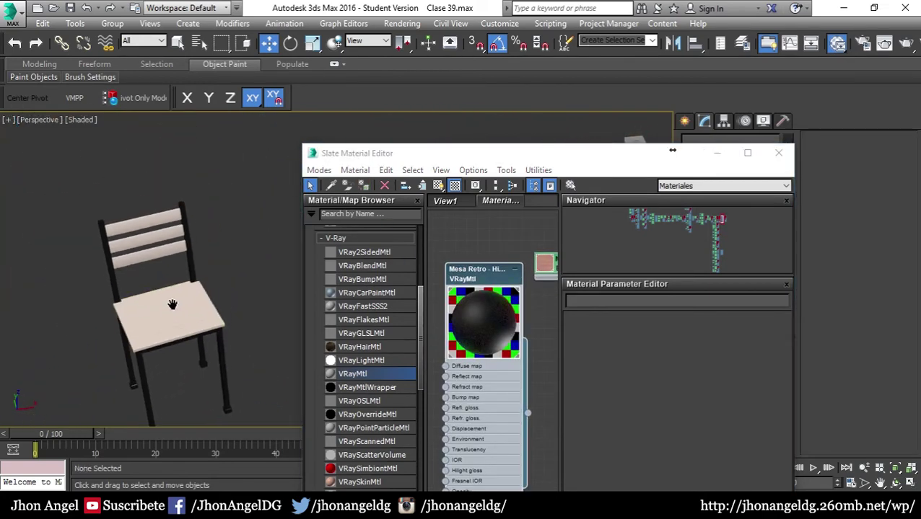
left_click_drag(205, 277, 121, 384)
Group the chair parts as 'Silla mesa retro' and close the Slate Material Editor
left_click(111, 23)
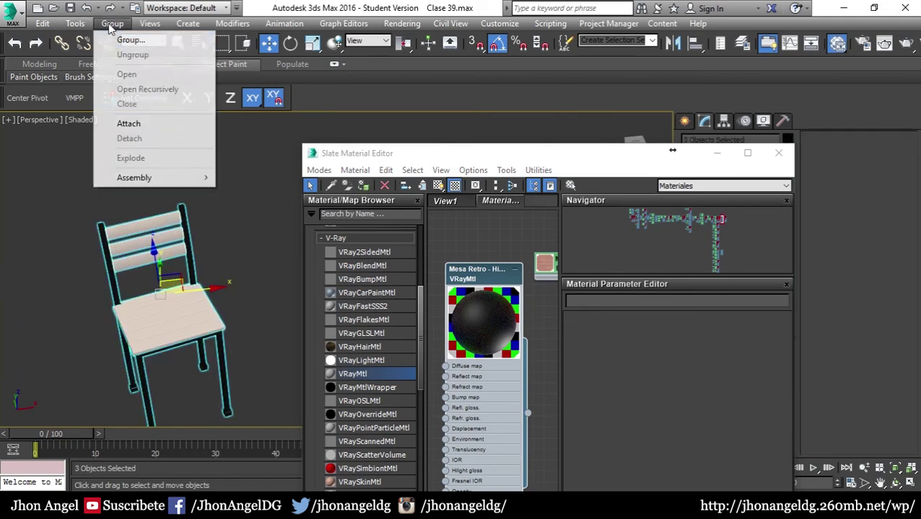
left_click(126, 38)
type("Silla mesa retro")
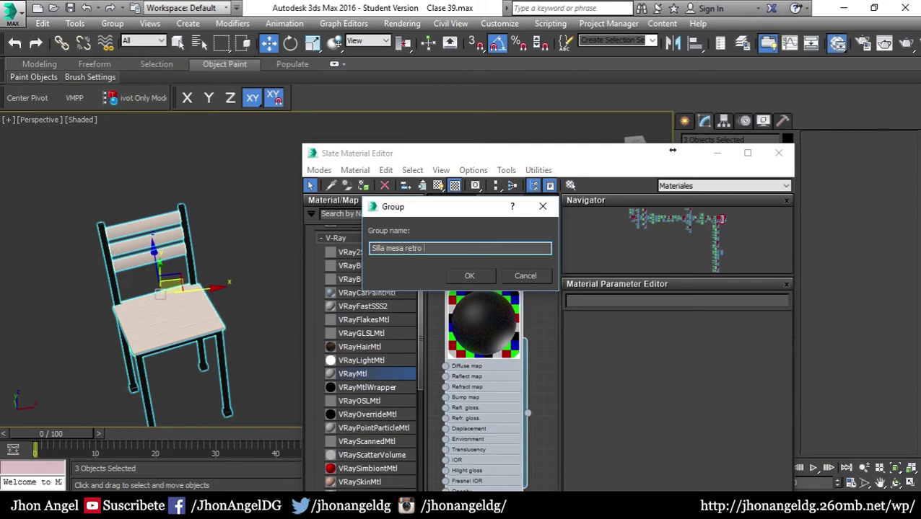
key("Return")
left_click(747, 152)
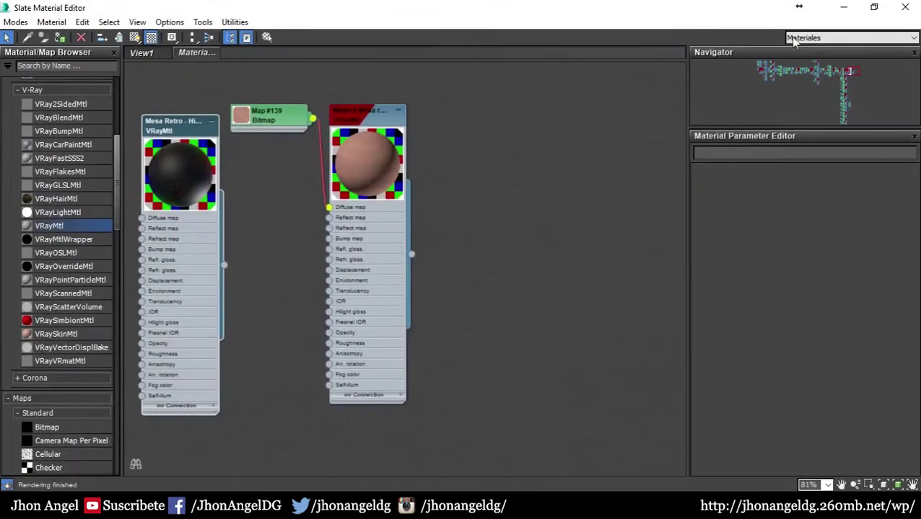
left_click(904, 7)
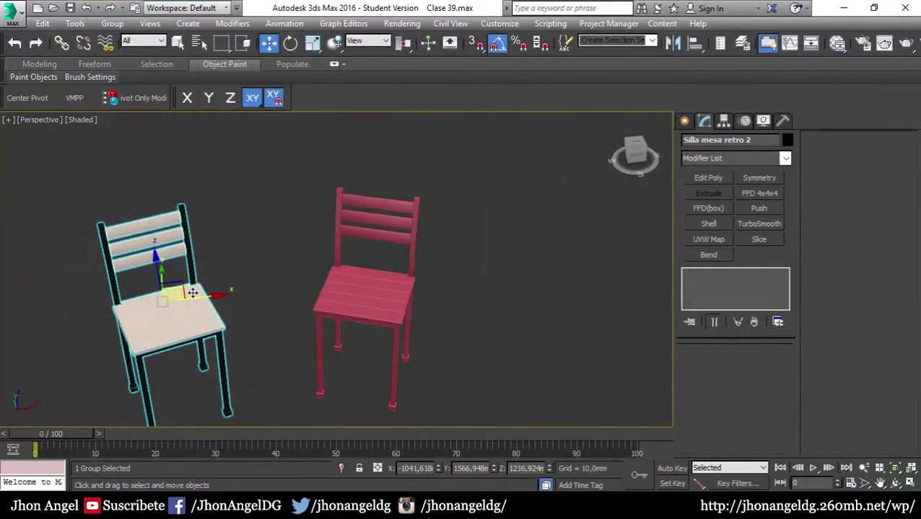
Clone the chair group as an Instance, rotate it and move it onto the pink chair
left_click_drag(192, 294, 389, 278, "shift")
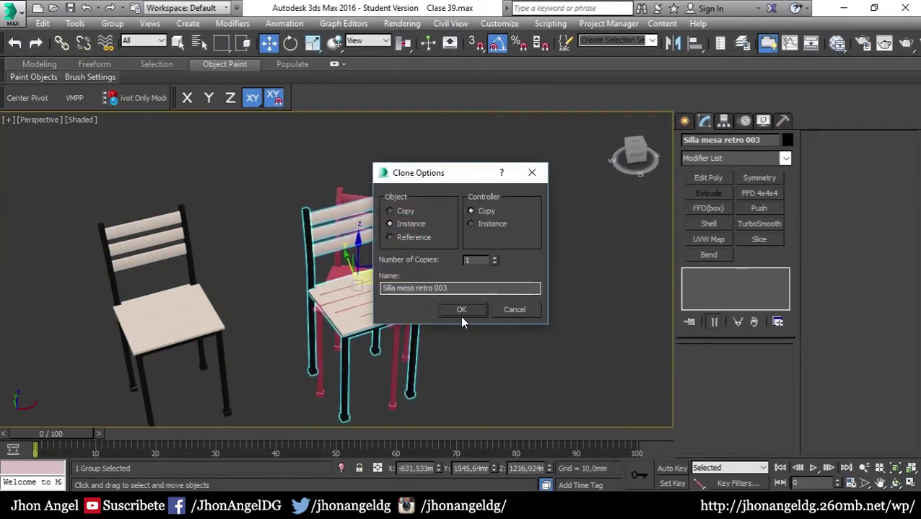
left_click(461, 308)
key("e")
left_click_drag(381, 314, 321, 326)
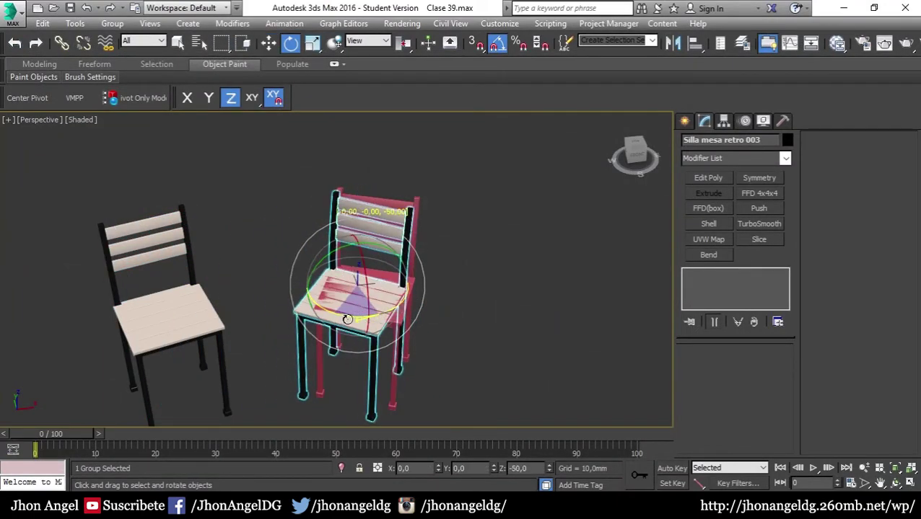
key("w")
left_click_drag(361, 303, 392, 241)
Check the copied chair's placement in Front view, then return to Perspective
key("f")
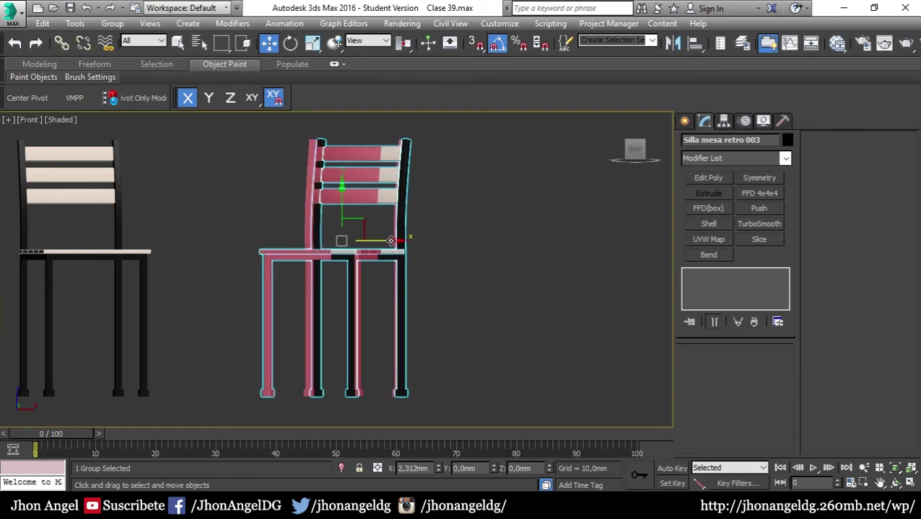
left_click(362, 249)
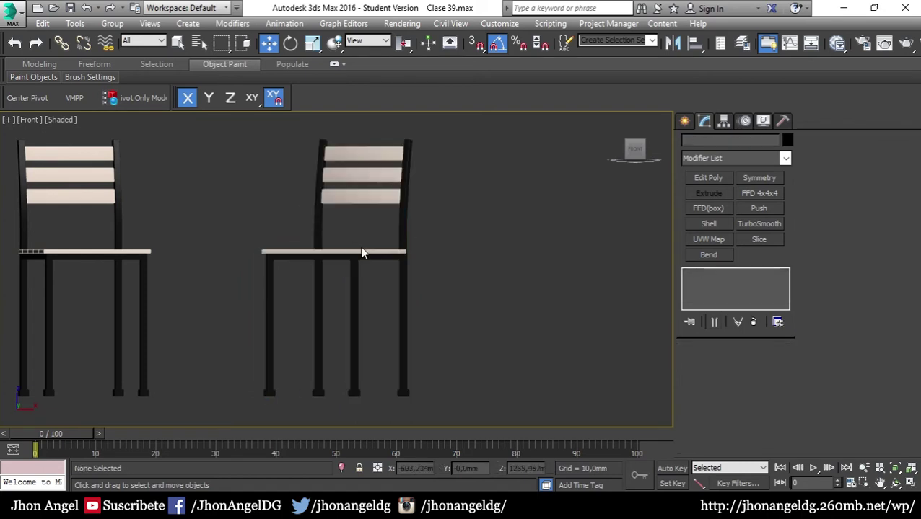
scroll(397, 274, "down", 3)
key("p")
mouse_move(398, 285)
middle_mouse_down("alt")
mouse_move(420, 311)
mouse_move(358, 304)
mouse_move(380, 232)
mouse_move(441, 228)
mouse_move(456, 276)
mouse_move(419, 232)
mouse_move(280, 234)
mouse_move(275, 263)
mouse_move(404, 223)
mouse_move(476, 220)
mouse_move(417, 239)
mouse_move(363, 238)
mouse_move(376, 298)
middle_mouse_up("alt")
Unhide all objects to reveal the full retro café
right_click(374, 262)
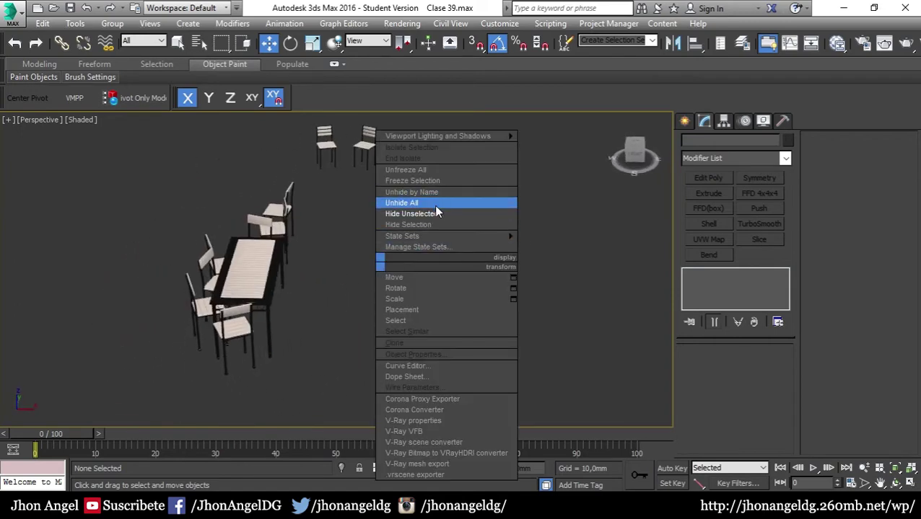
left_click(431, 204)
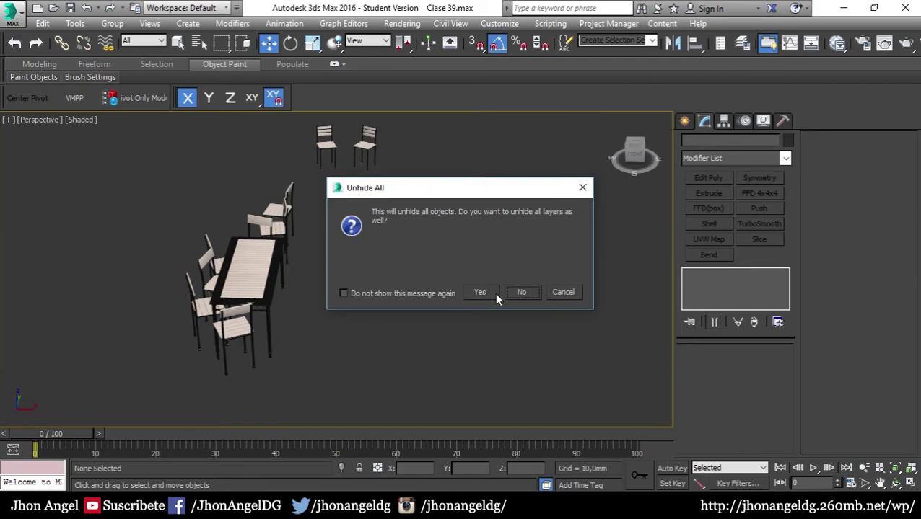
left_click(521, 292)
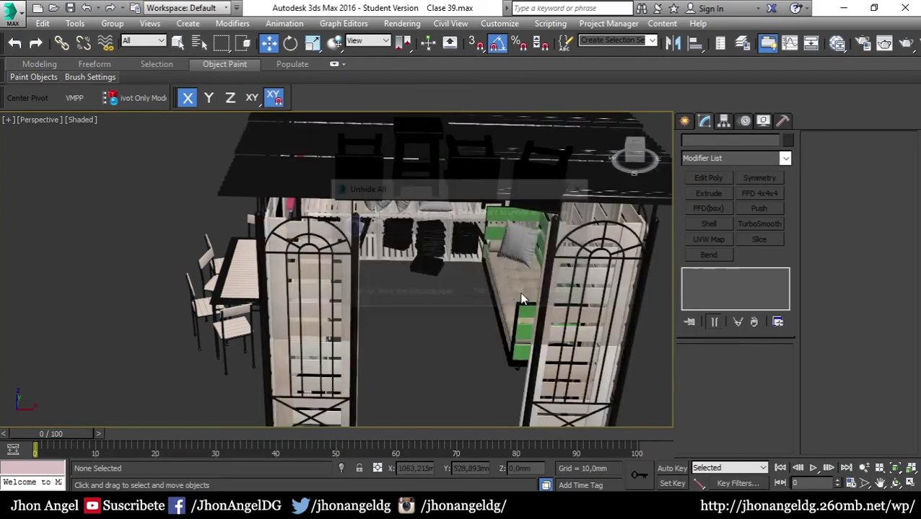
mouse_move(464, 298)
middle_mouse_down("alt")
mouse_move(520, 278)
mouse_move(617, 298)
mouse_move(435, 288)
middle_mouse_up("alt")
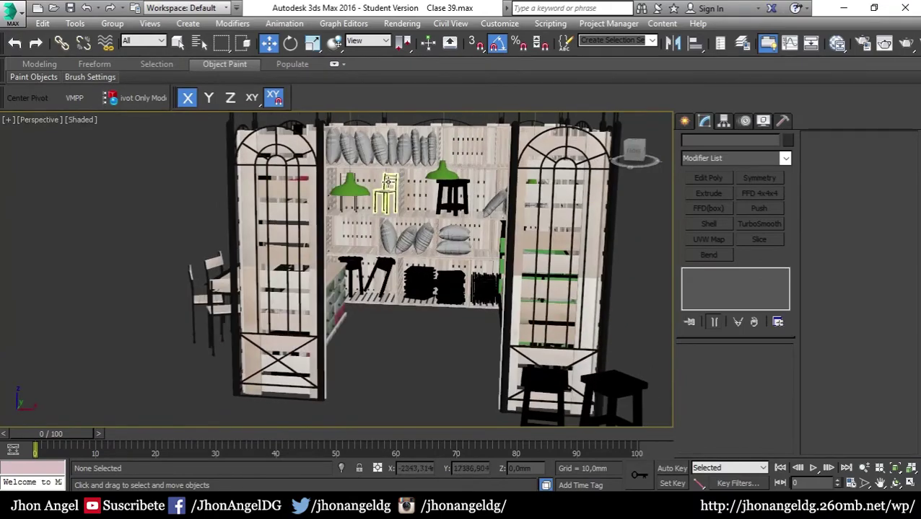
Select a chair group in the café and zoom in on it
left_click(390, 180)
key("z")
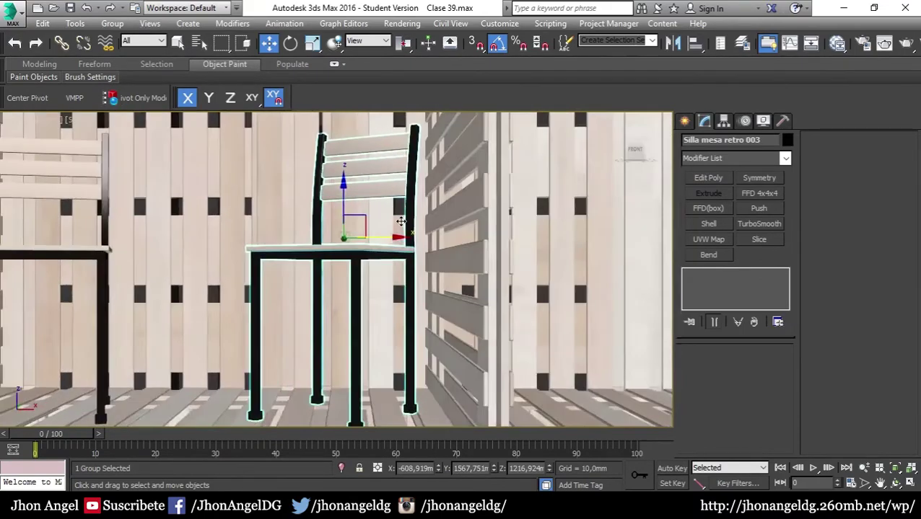
scroll(525, 199, "down", 3)
middle_click_drag(525, 200, 540, 201, "alt")
scroll(474, 193, "down", 5)
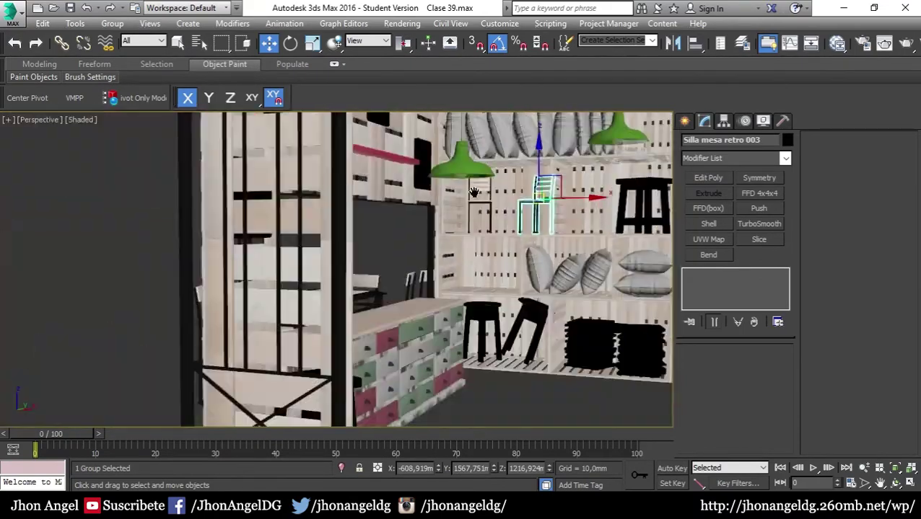
Region-select the table and its chairs, 12 entities in total
mouse_move(474, 192)
middle_mouse_down("alt")
mouse_move(448, 216)
mouse_move(429, 292)
mouse_move(368, 373)
middle_mouse_up("alt")
scroll(411, 317, "down", 5)
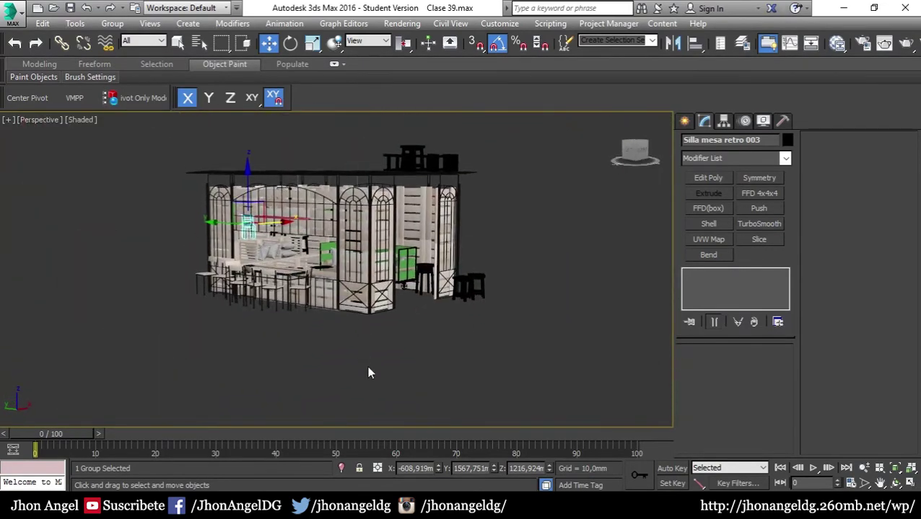
left_click_drag(368, 373, 71, 160)
mouse_move(312, 284)
middle_mouse_down("alt")
mouse_move(239, 300)
mouse_move(192, 295)
mouse_move(280, 287)
middle_mouse_up("alt")
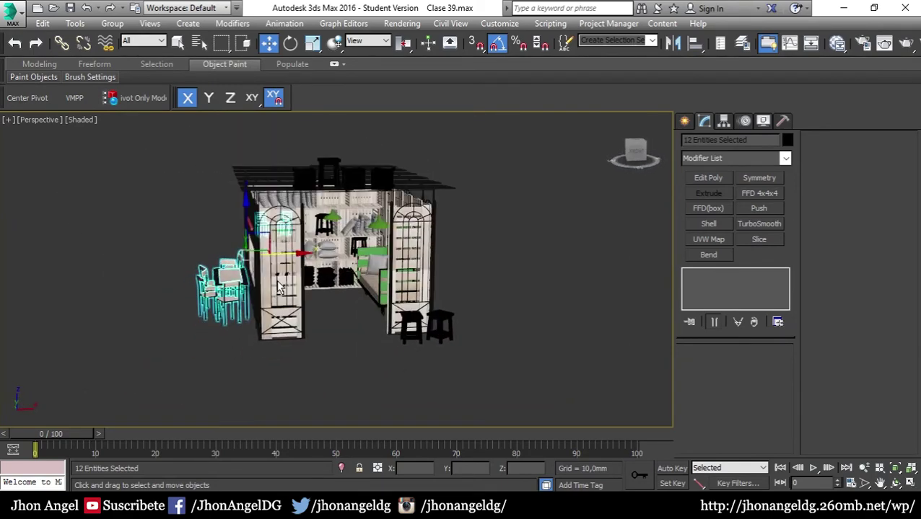
Open the layer list and turn off Show Frozen in Gray for the selected dining set
left_click(742, 43)
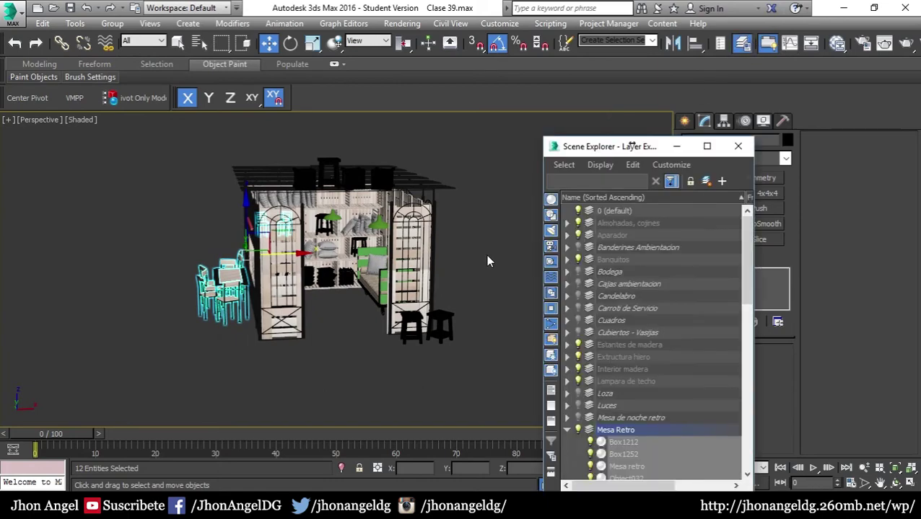
right_click(485, 255)
left_click(531, 345)
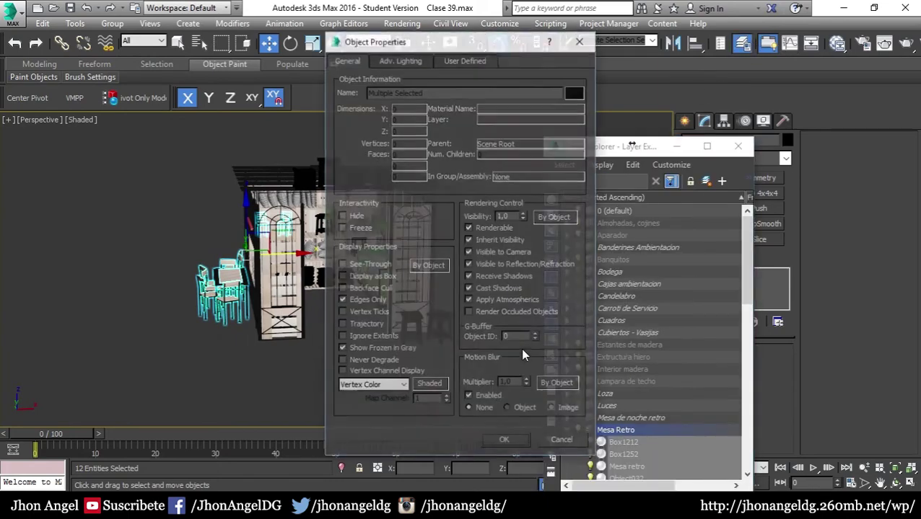
left_click(399, 350)
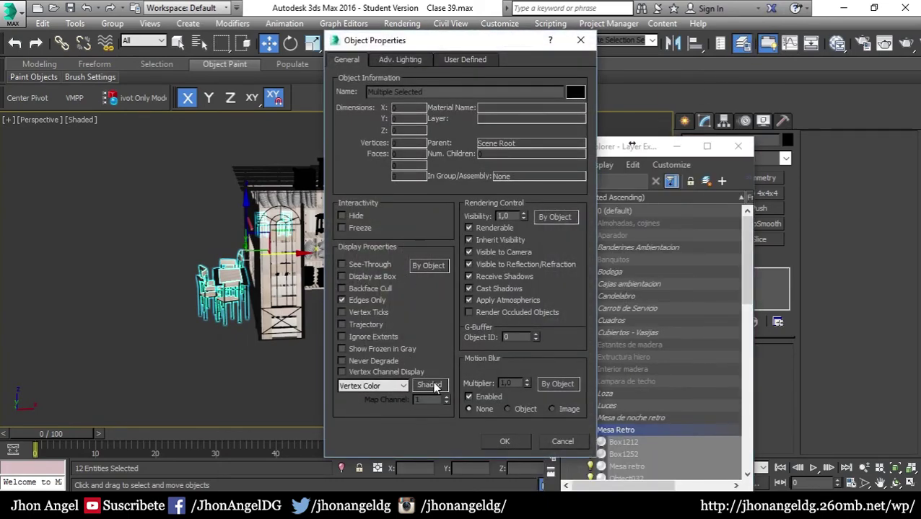
left_click(504, 442)
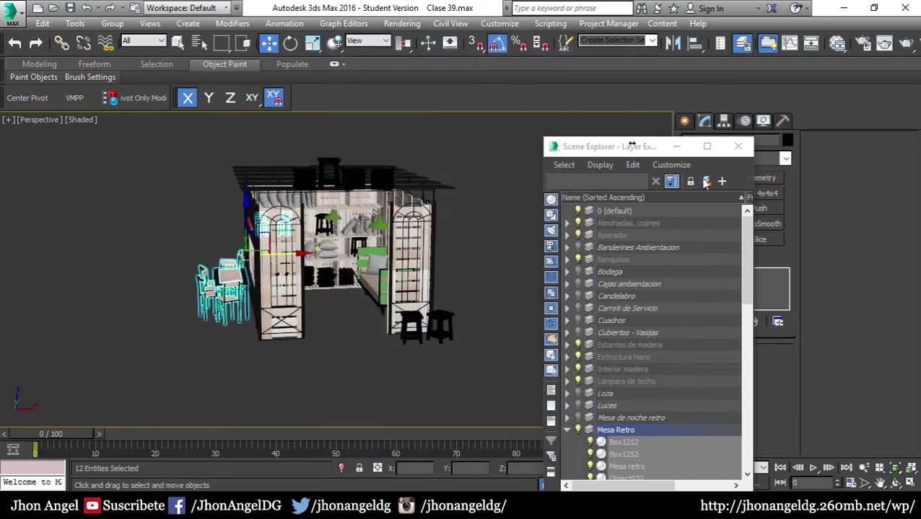
left_click_drag(637, 485, 727, 486)
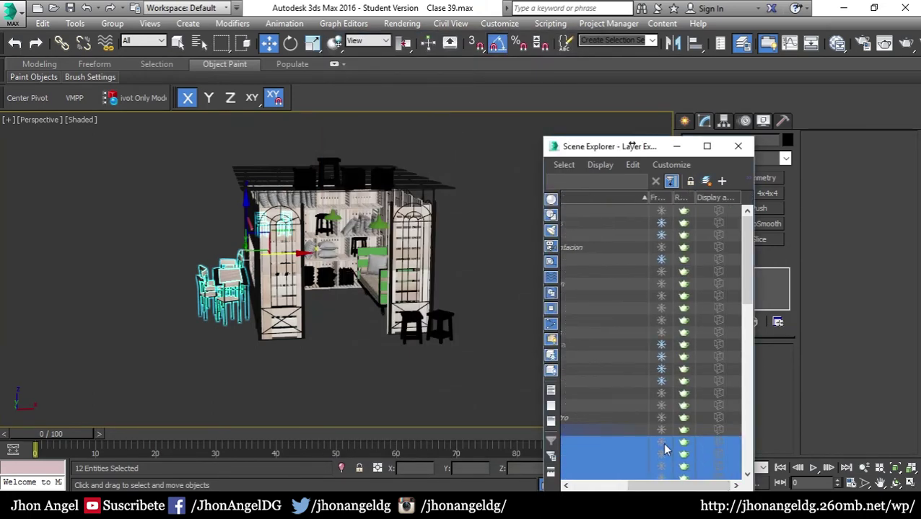
left_click_drag(594, 437, 486, 270)
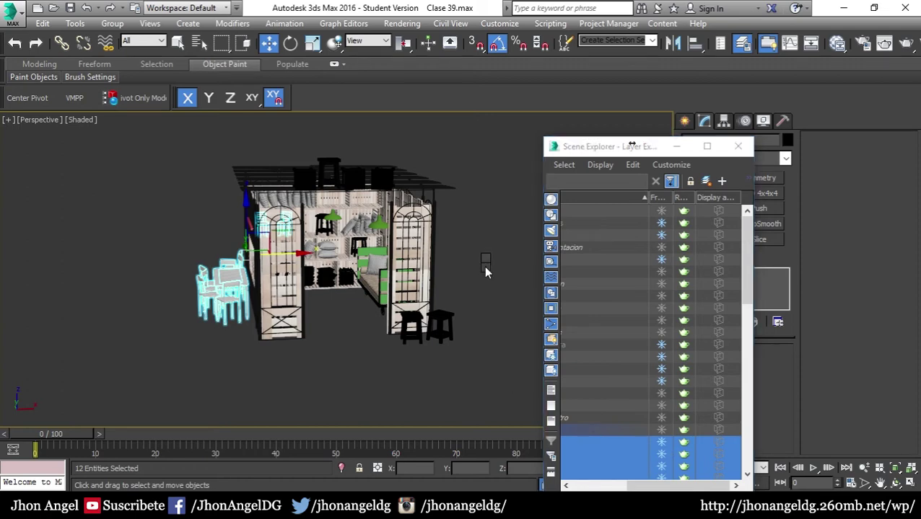
Freeze the dining table and chairs through Object Properties
right_click(486, 273)
left_click(514, 375)
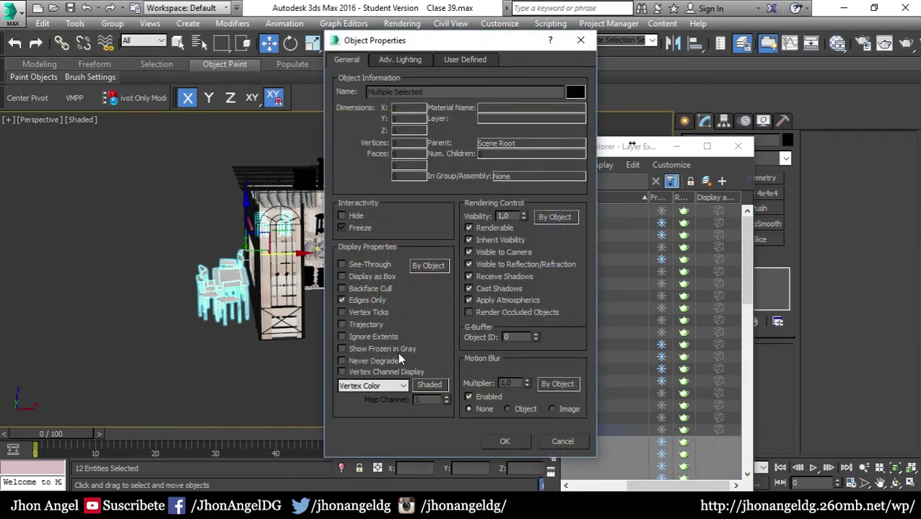
left_click(504, 442)
Deselect, orbit to a three-quarter café view, and close the layer list window
mouse_move(495, 239)
middle_mouse_down("alt")
mouse_move(500, 261)
mouse_move(453, 311)
middle_mouse_up("alt")
left_click(168, 372)
middle_click_drag(425, 212, 270, 286, "alt")
scroll(270, 287, "up", 5)
scroll(271, 288, "up", 3)
scroll(274, 291, "down", 2)
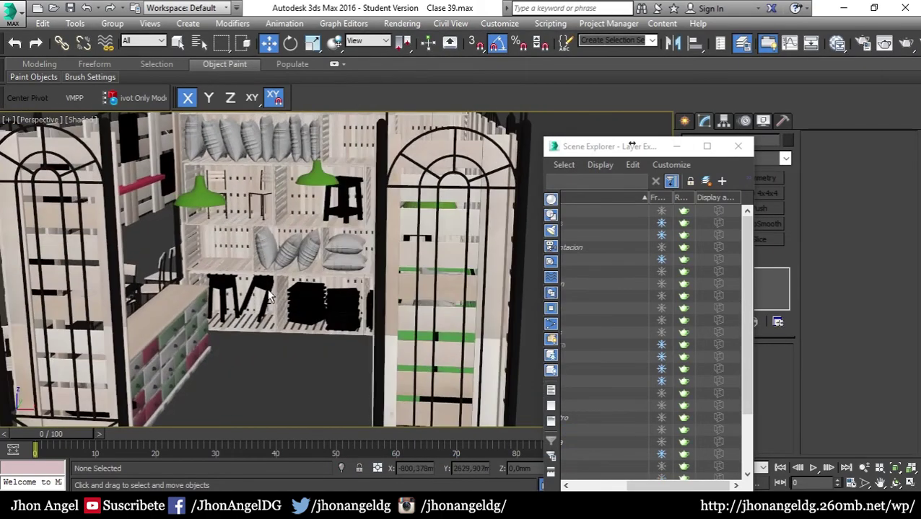
scroll(275, 293, "down", 5)
mouse_move(274, 293)
middle_mouse_down("alt")
mouse_move(373, 283)
mouse_move(317, 286)
mouse_move(343, 296)
middle_mouse_up("alt")
left_click(736, 146)
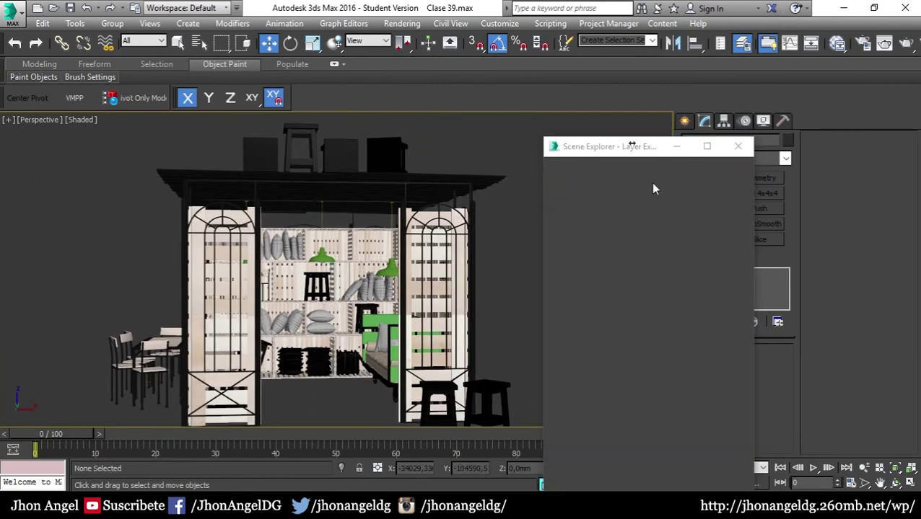